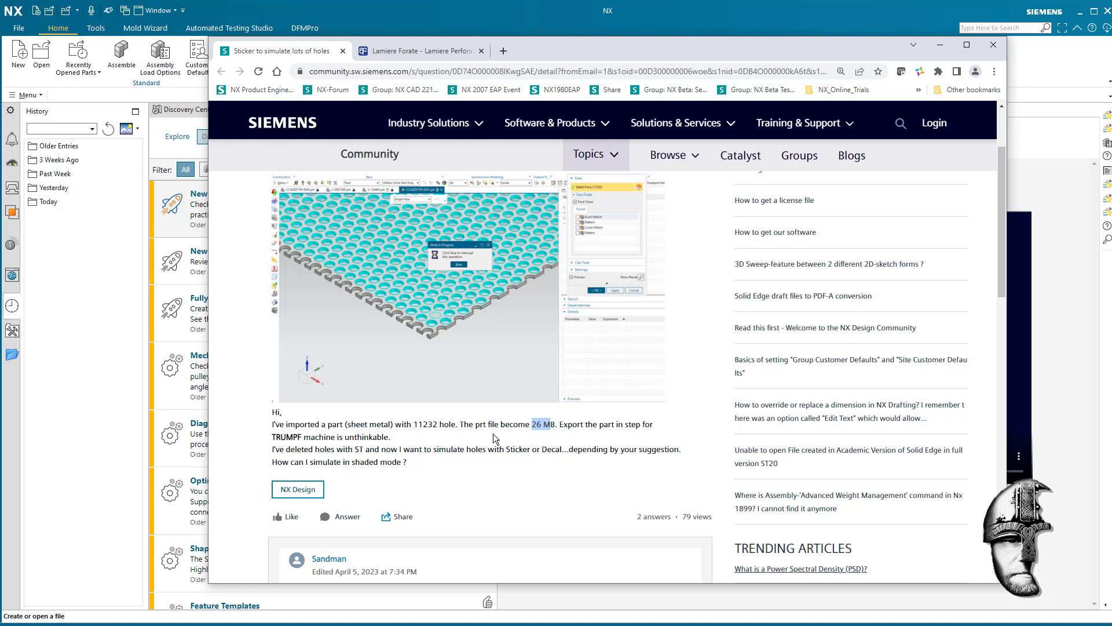
- Leave the forum thread on simulating holes and open Sheet Metal - Full_Def_W_All_Holes.prt from the Imaginary_Holes folder in NX
scroll(562, 439, "down", 10)
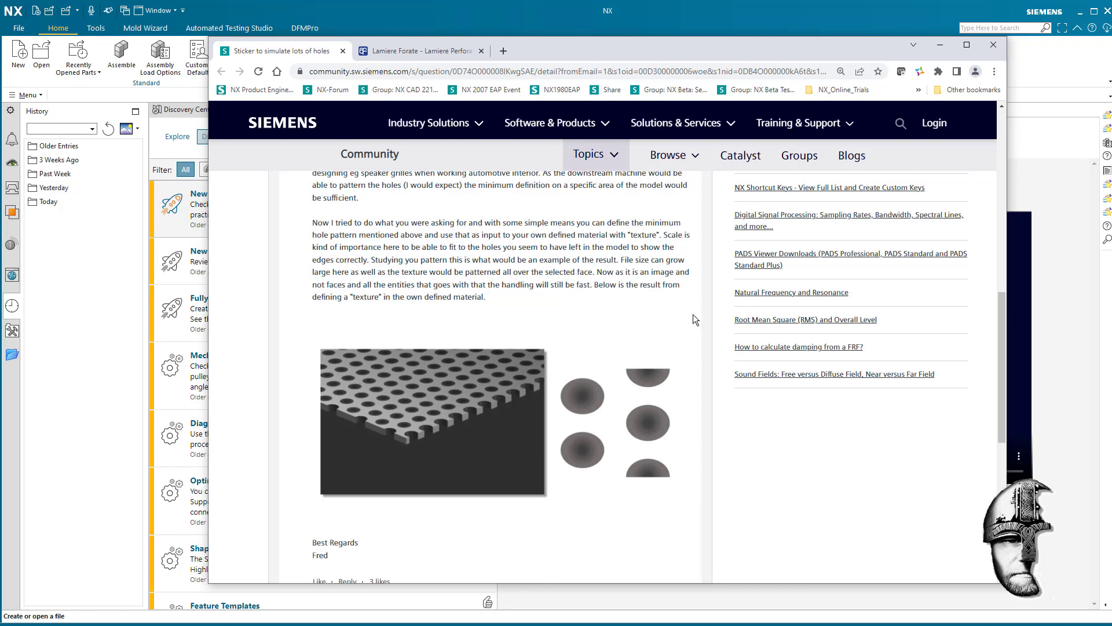
left_click(941, 47)
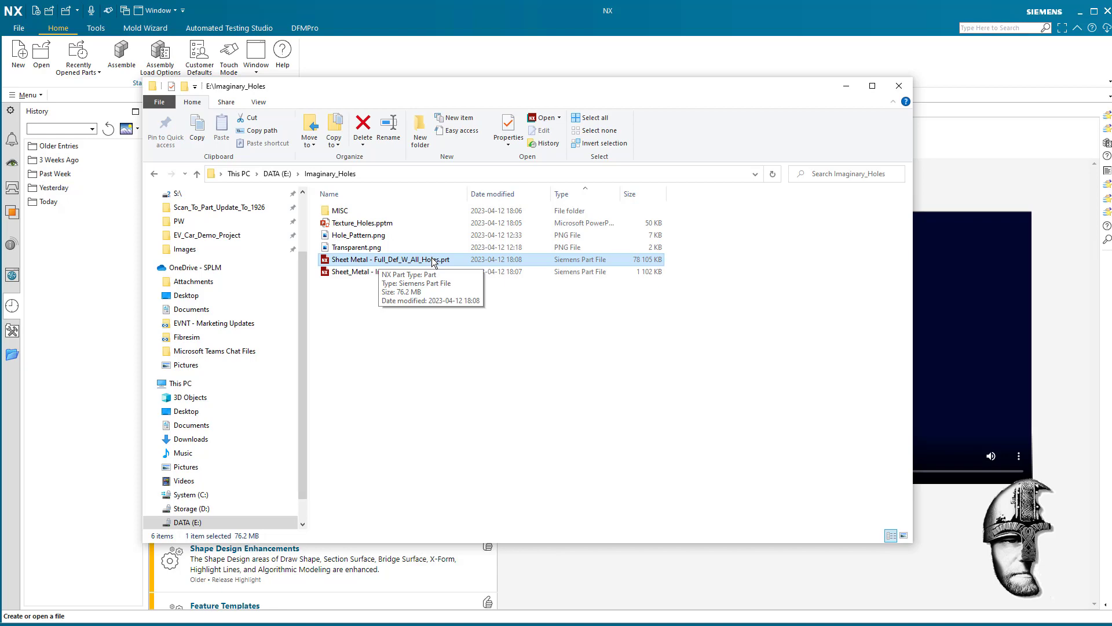
double_click(433, 261)
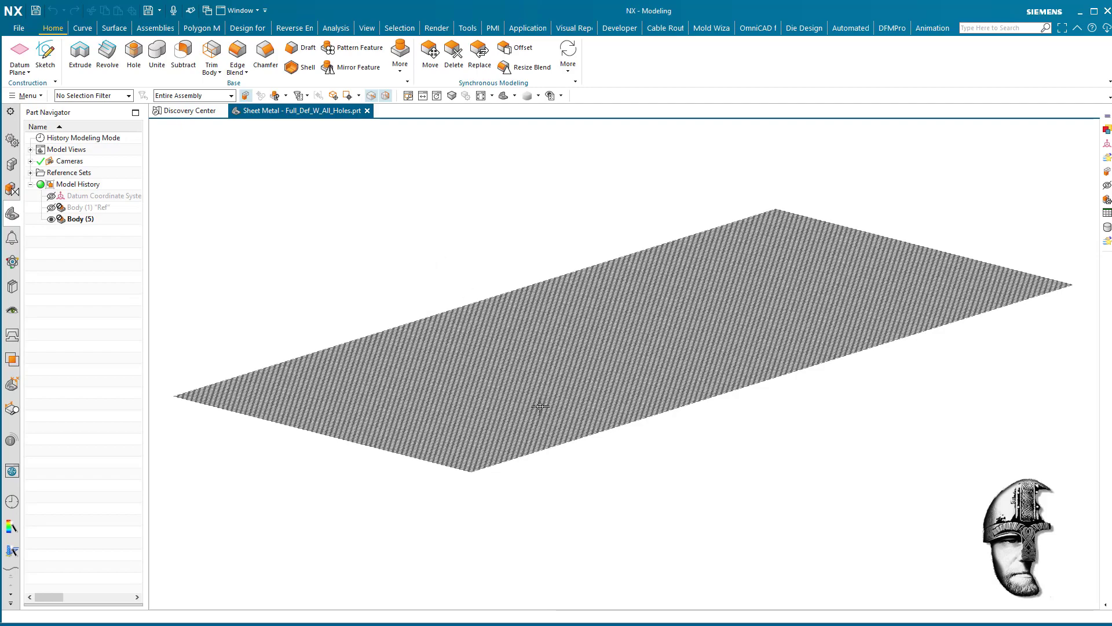
- Inspect the perforated sheet's modelled holes near its front corner and show the hidden Body (1) "Ref"
scroll(536, 500, "up", 6)
scroll(537, 504, "up", 6)
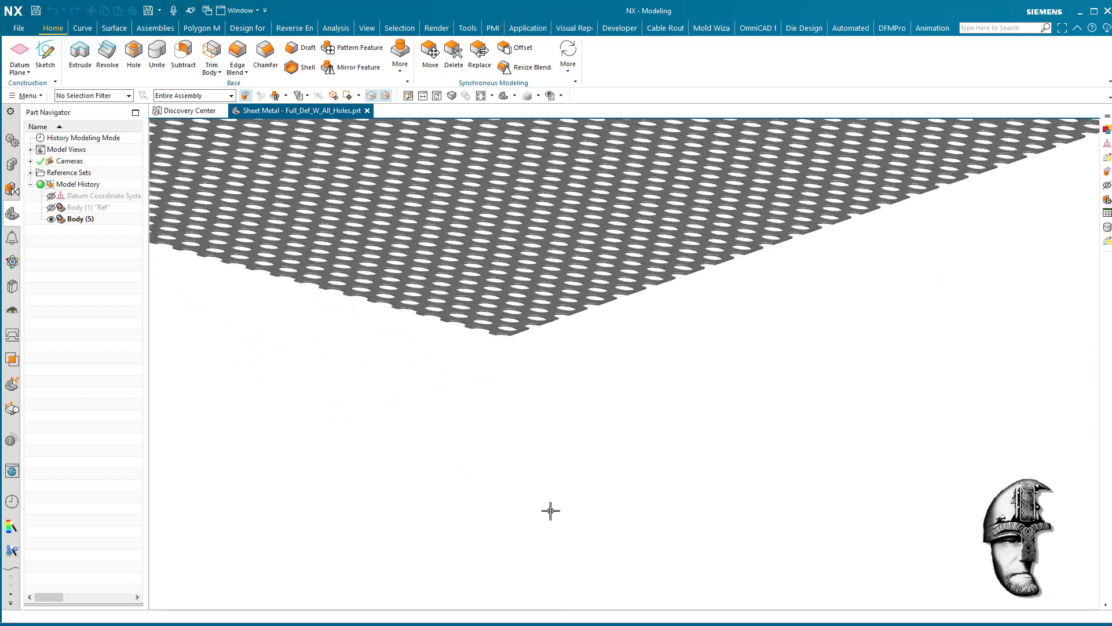
middle_click_drag(551, 511, 621, 548)
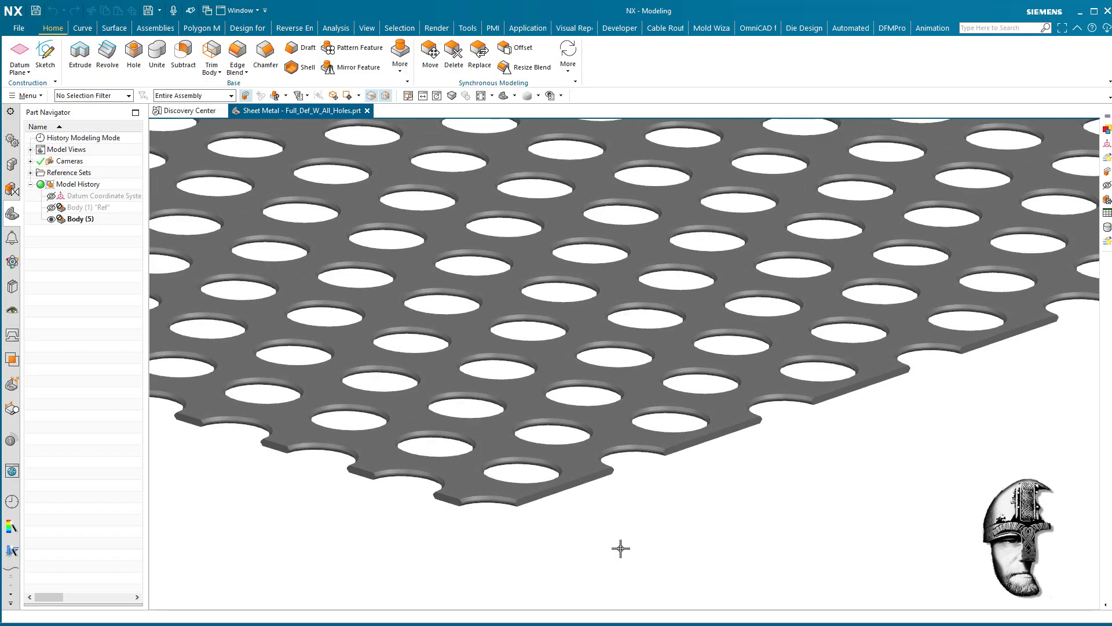
scroll(620, 548, "down", 8)
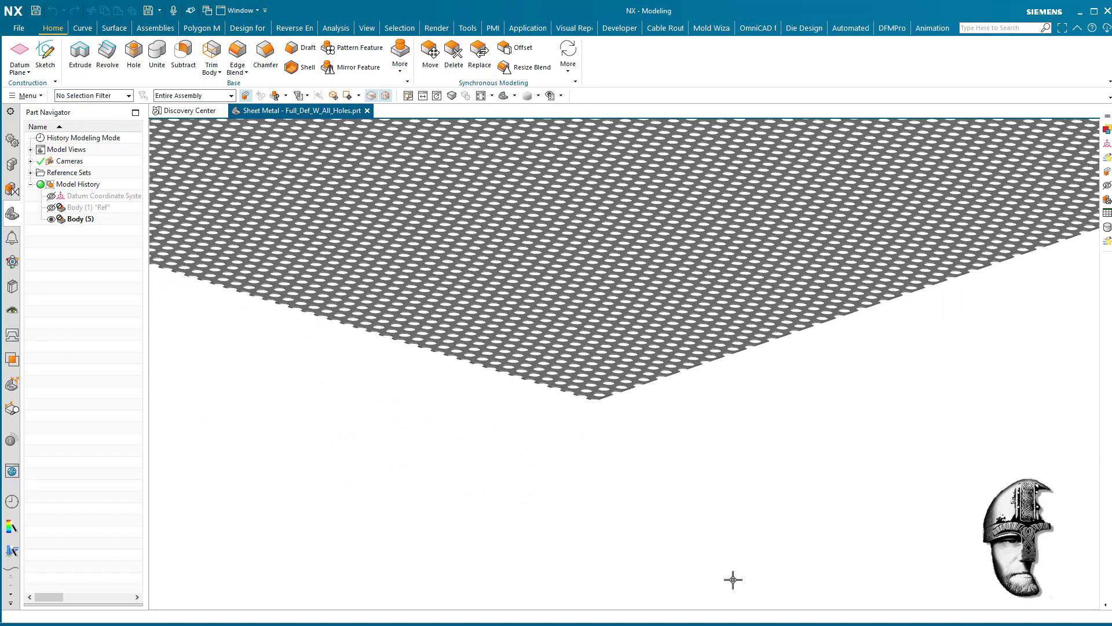
mouse_move(732, 577)
middle_mouse_down()
mouse_move(762, 531)
mouse_move(683, 513)
middle_mouse_up()
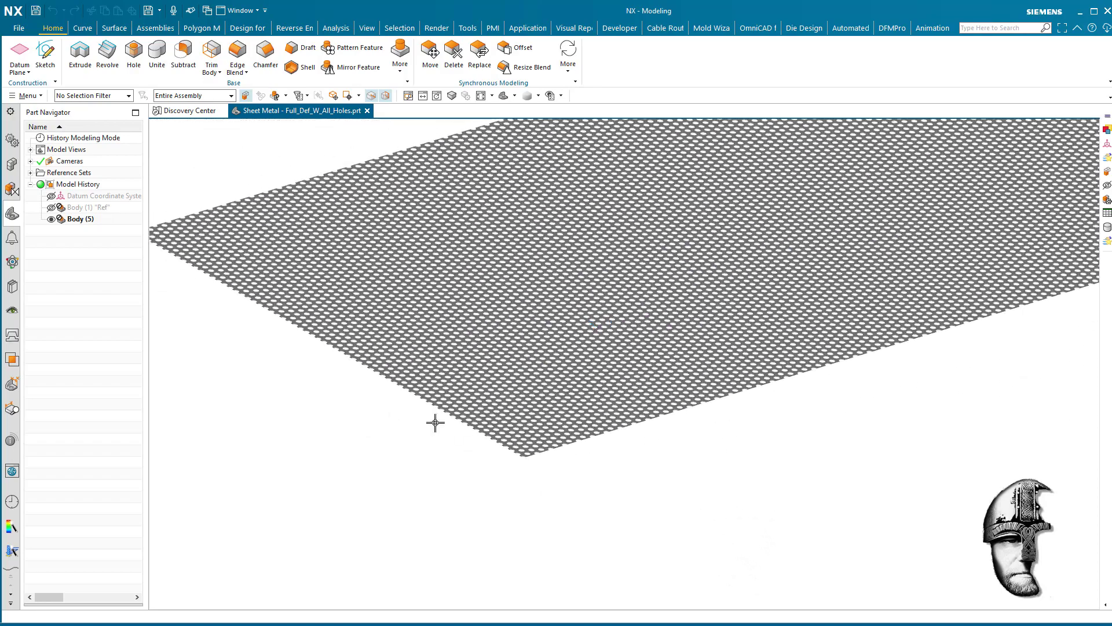
left_click(52, 208)
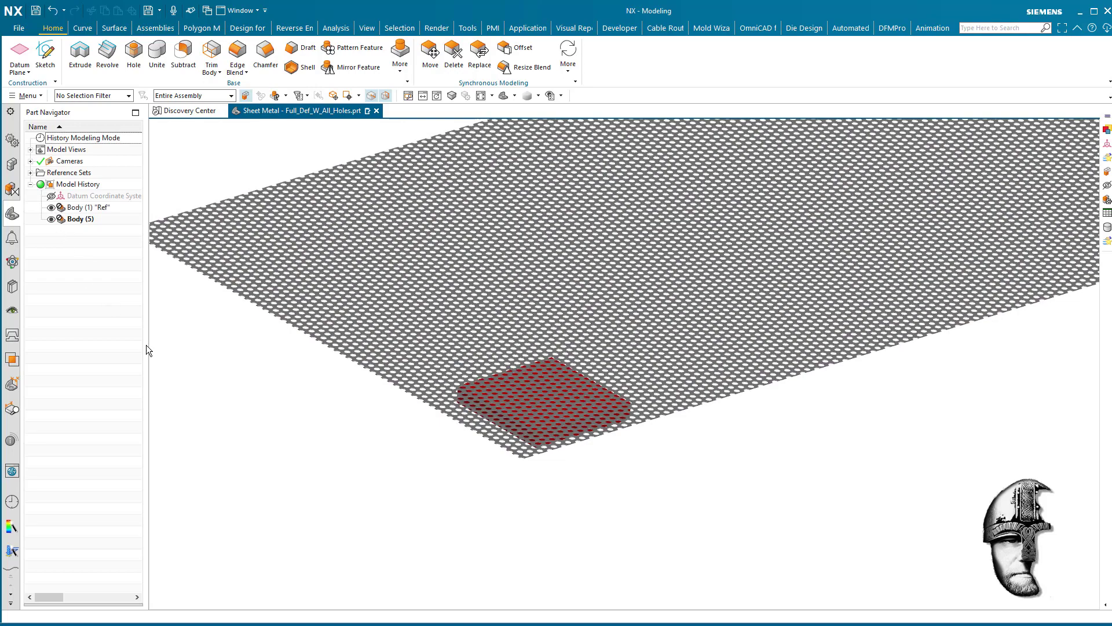
scroll(569, 611, "up", 4)
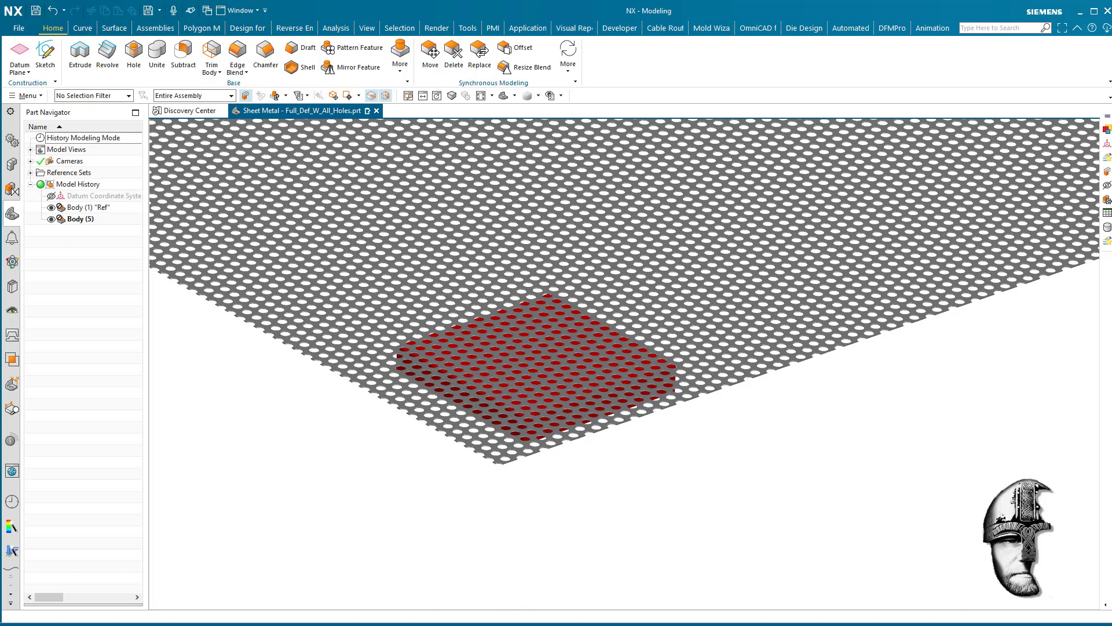
- Open Sheet_Metal - Imaginary_Holes.prt from the Imaginary_Holes folder
key("alt+Tab")
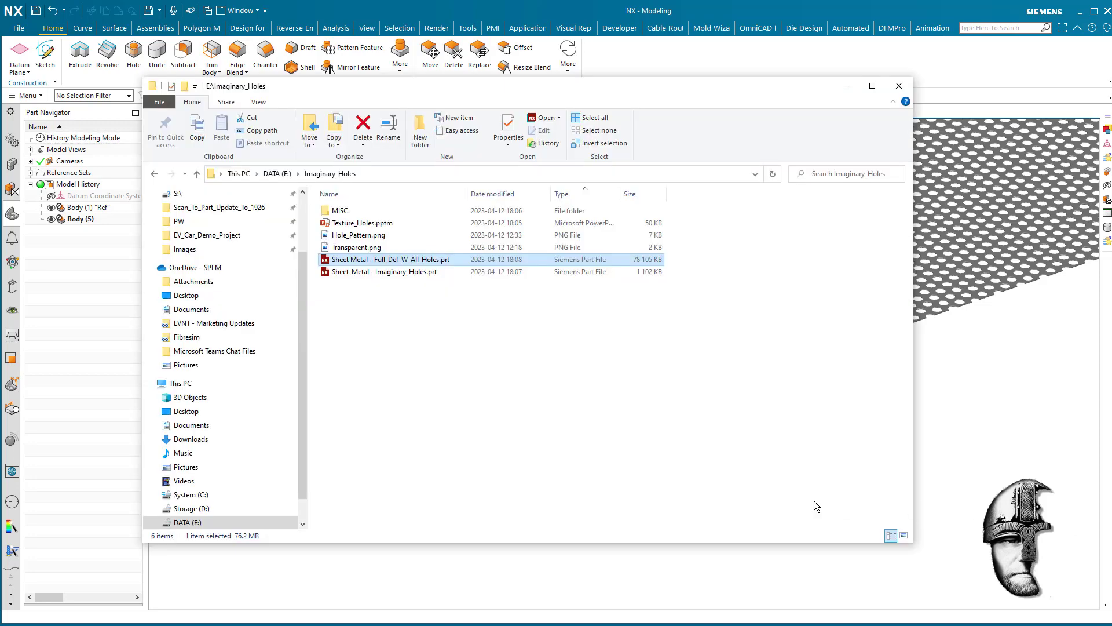
left_click(357, 272)
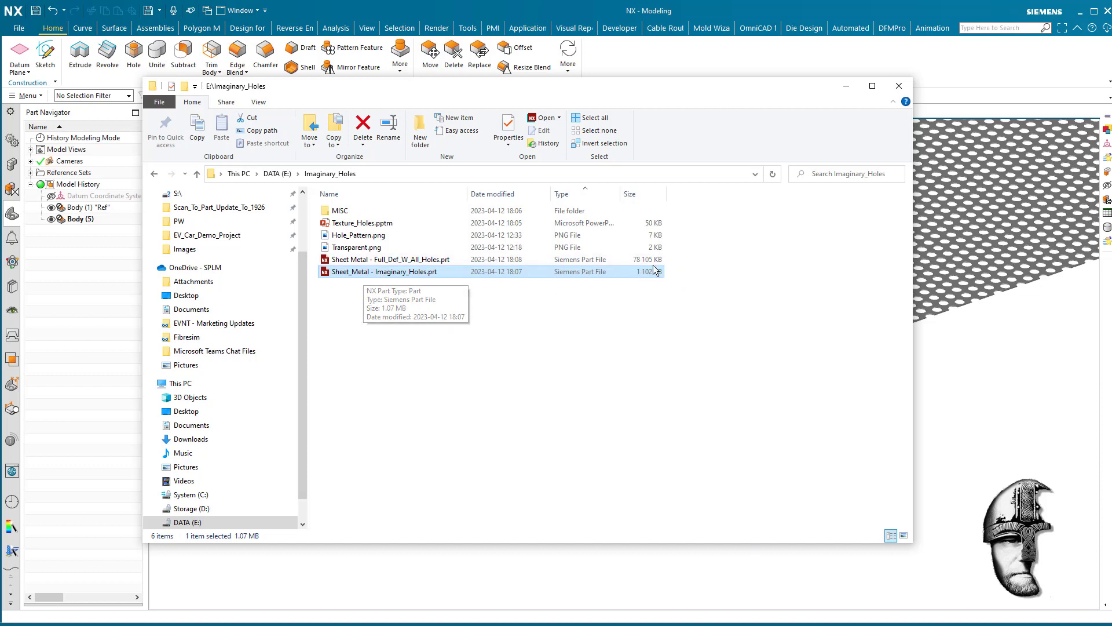
double_click(389, 273)
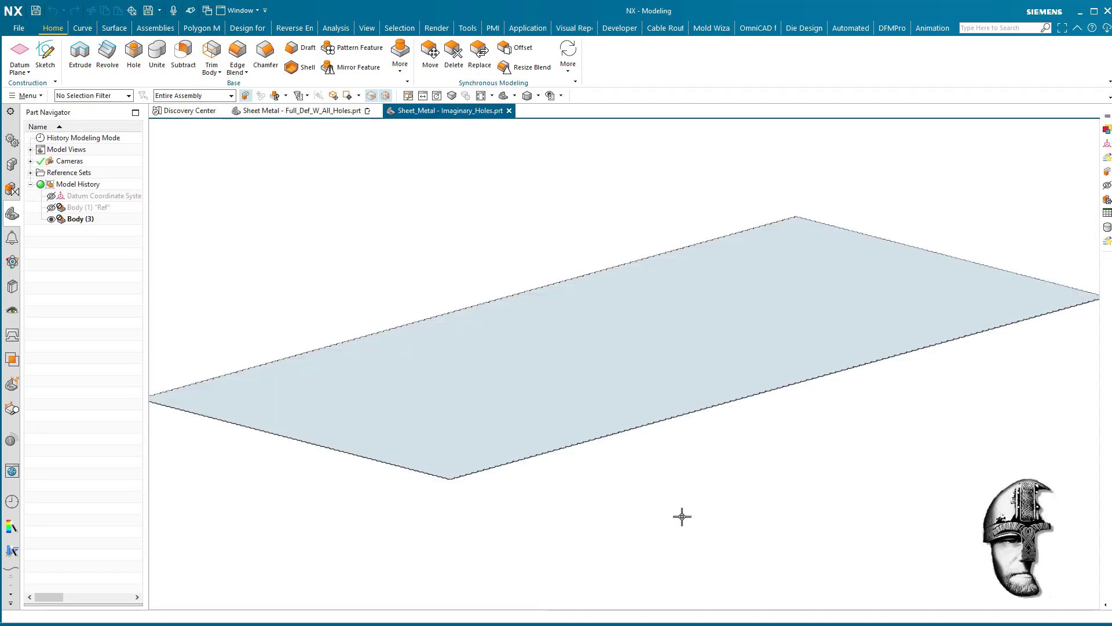
- Examine the sheet's plain top face and the cut-outs along its outer edges at the front corner
scroll(682, 516, "up", 10)
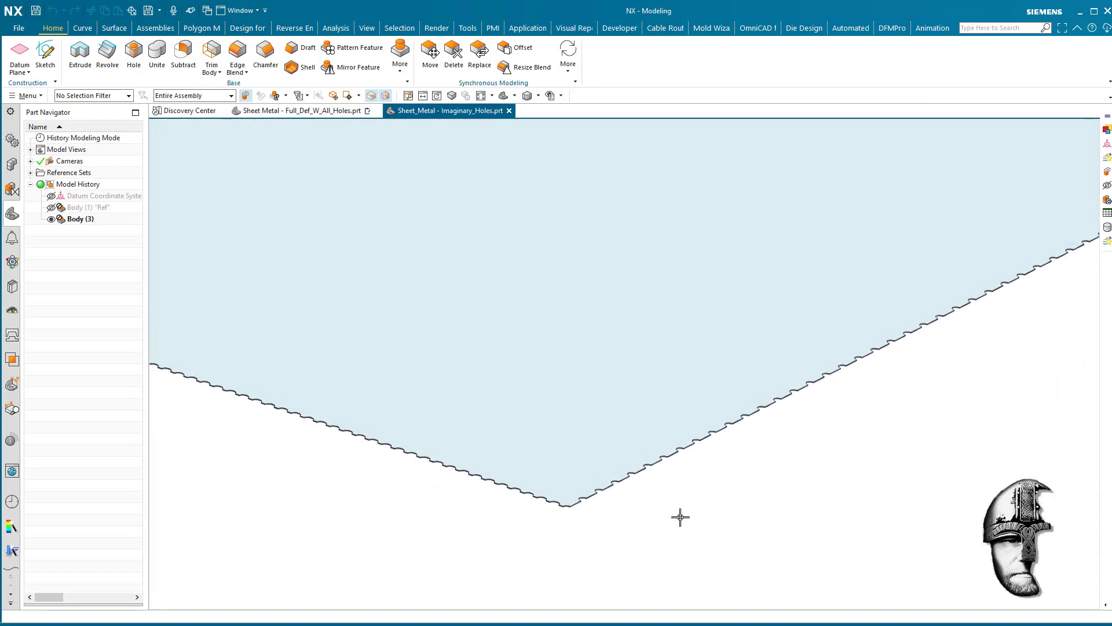
scroll(681, 518, "up", 2)
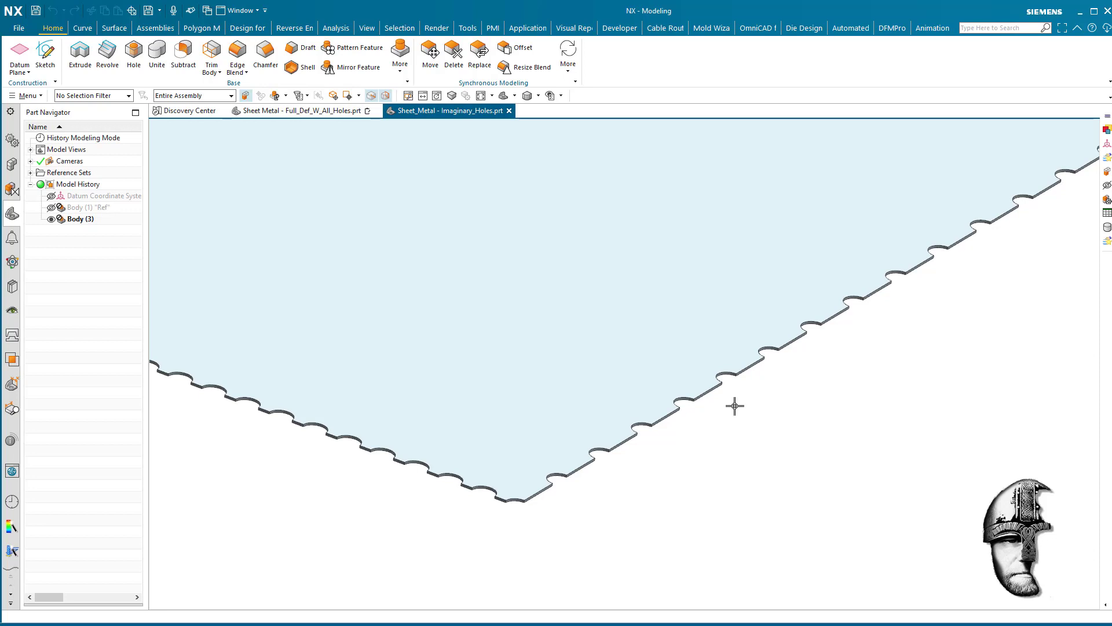
scroll(734, 405, "down", 2)
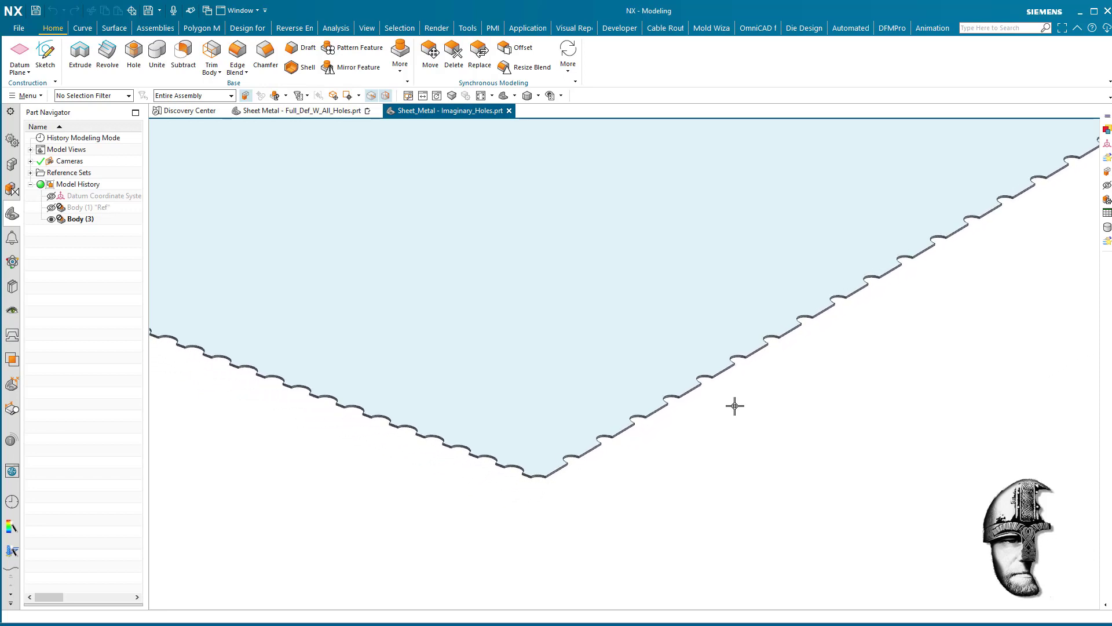
scroll(735, 406, "down", 2)
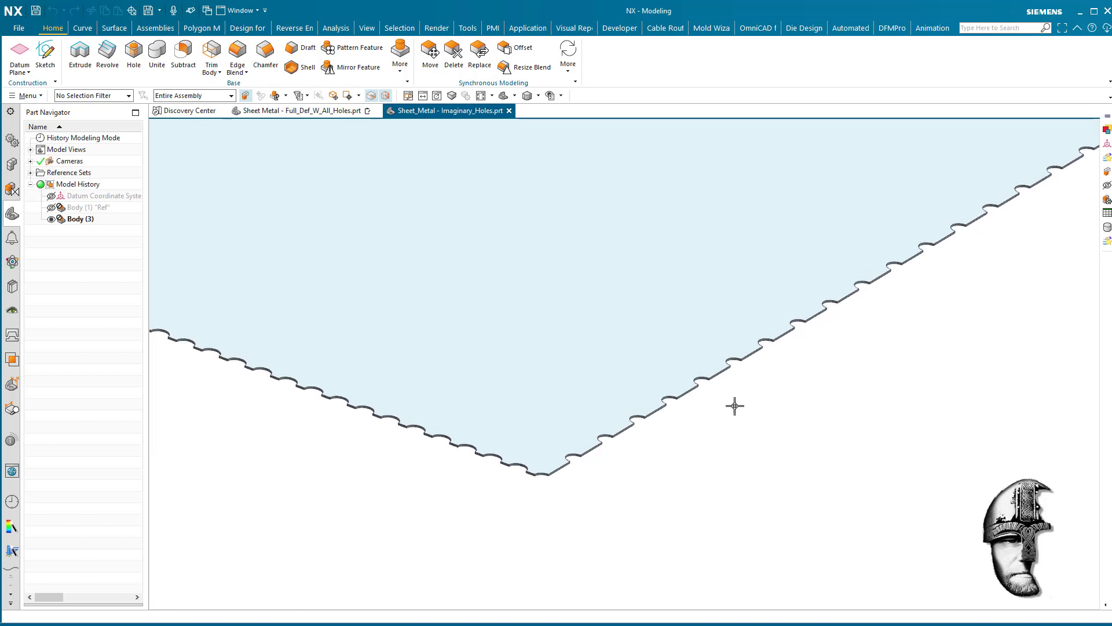
middle_click_drag(735, 405, 735, 406)
scroll(735, 405, "down", 3)
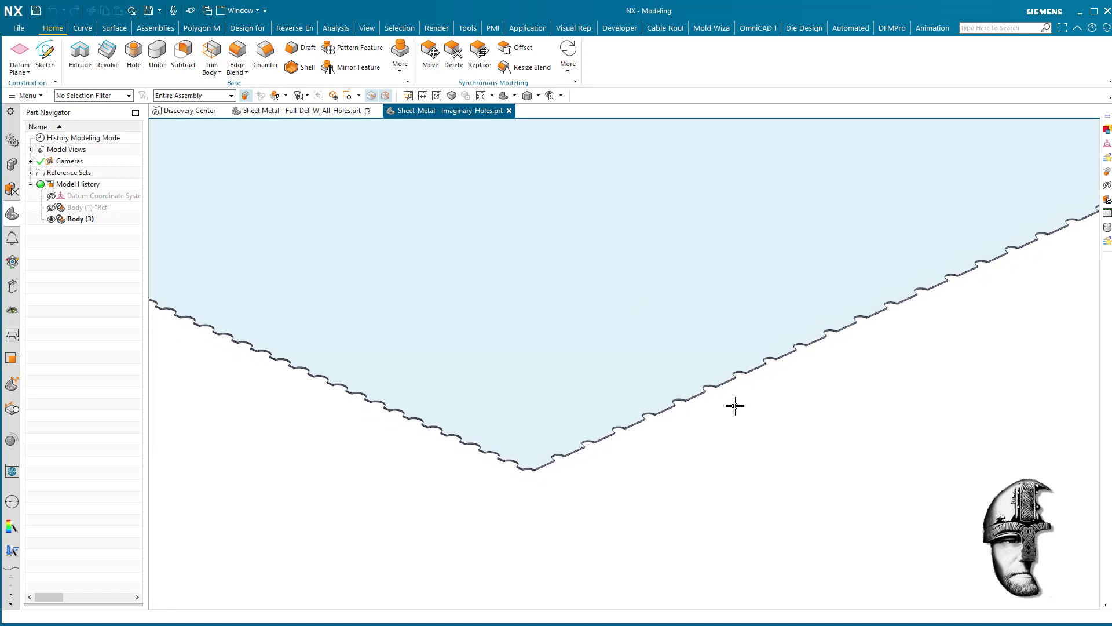
scroll(735, 405, "down", 5)
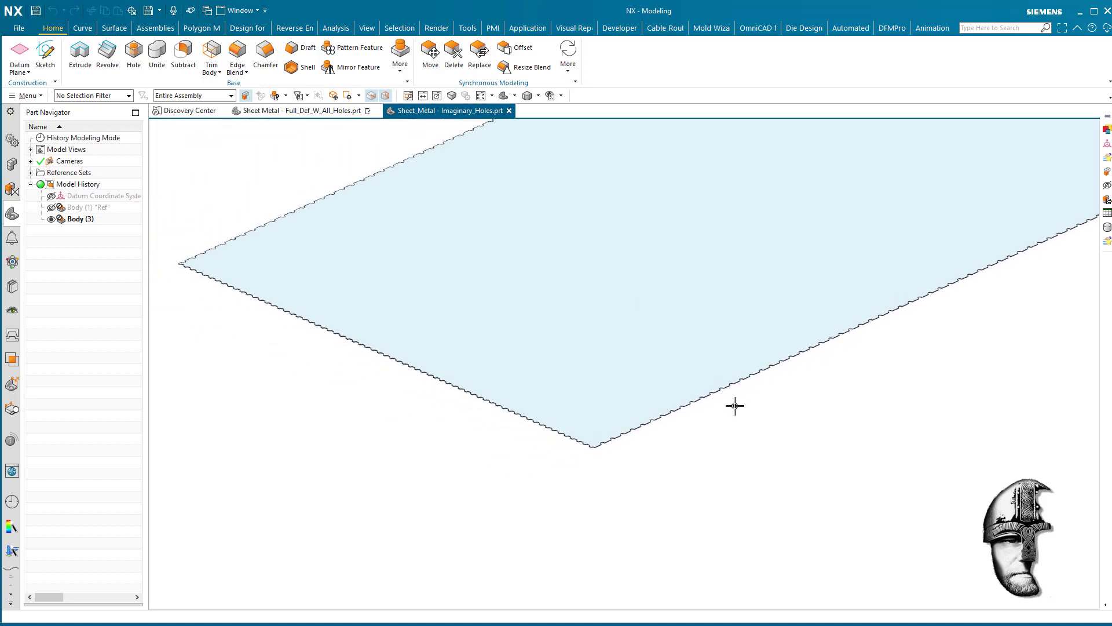
middle_click_drag(735, 405, 735, 405)
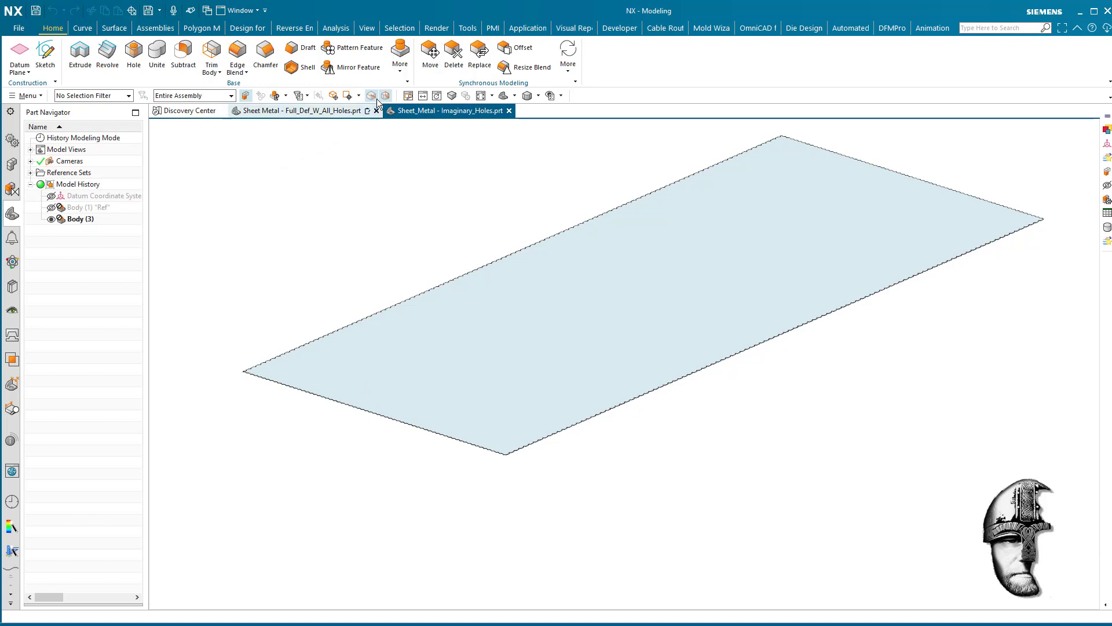
- Enter the Assign Visual Materials task and apply the part material Car Paint Brushed to the sheet metal body
left_click(434, 29)
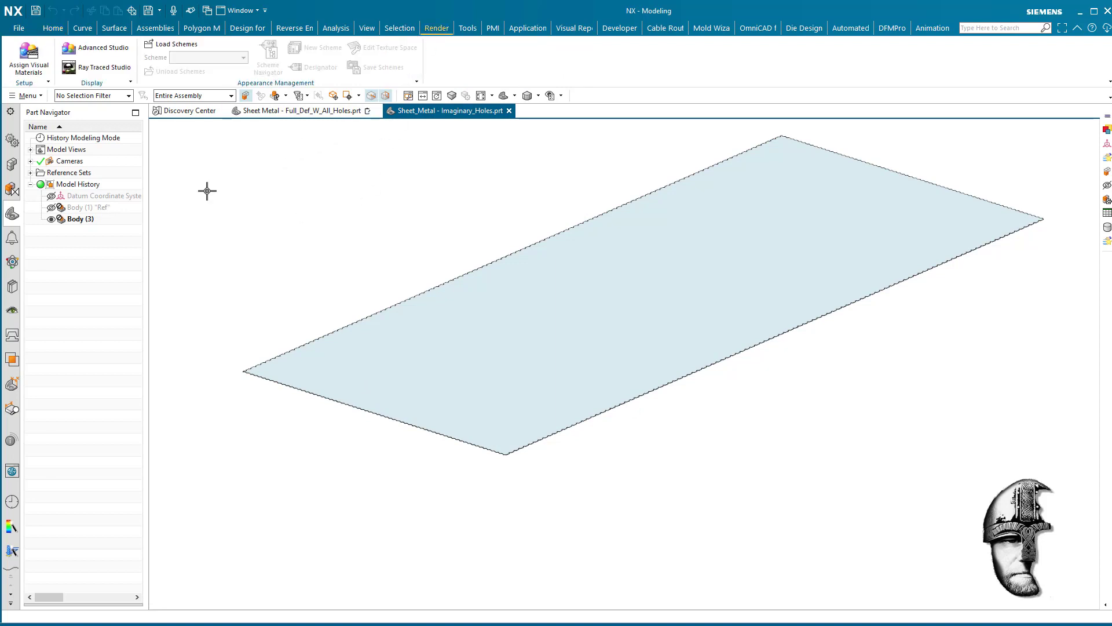
left_click(26, 63)
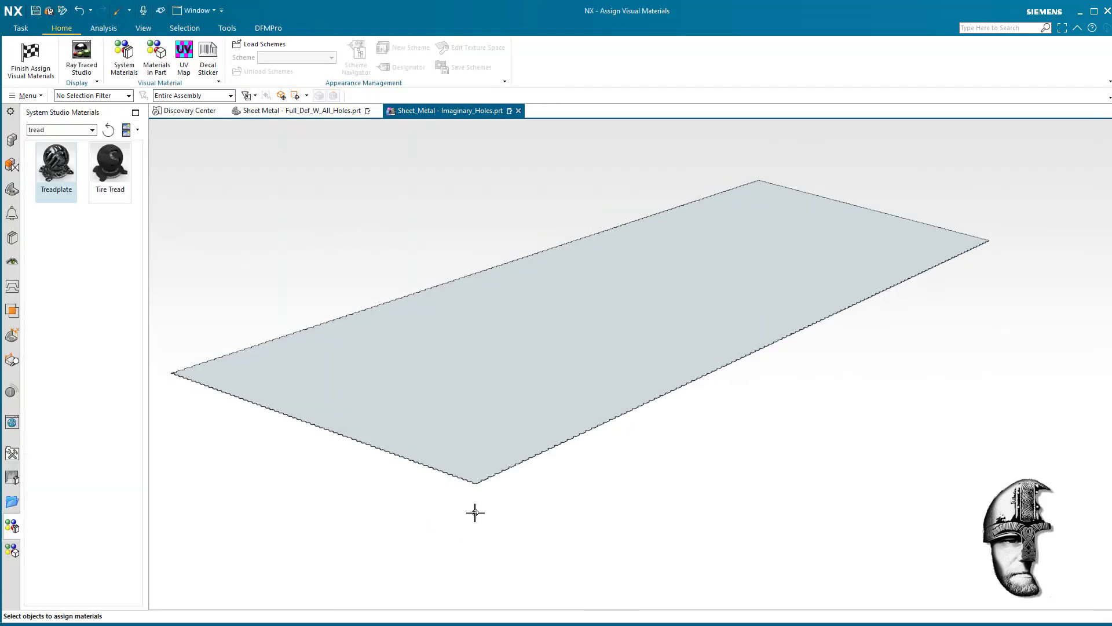
middle_click_drag(475, 512, 477, 505)
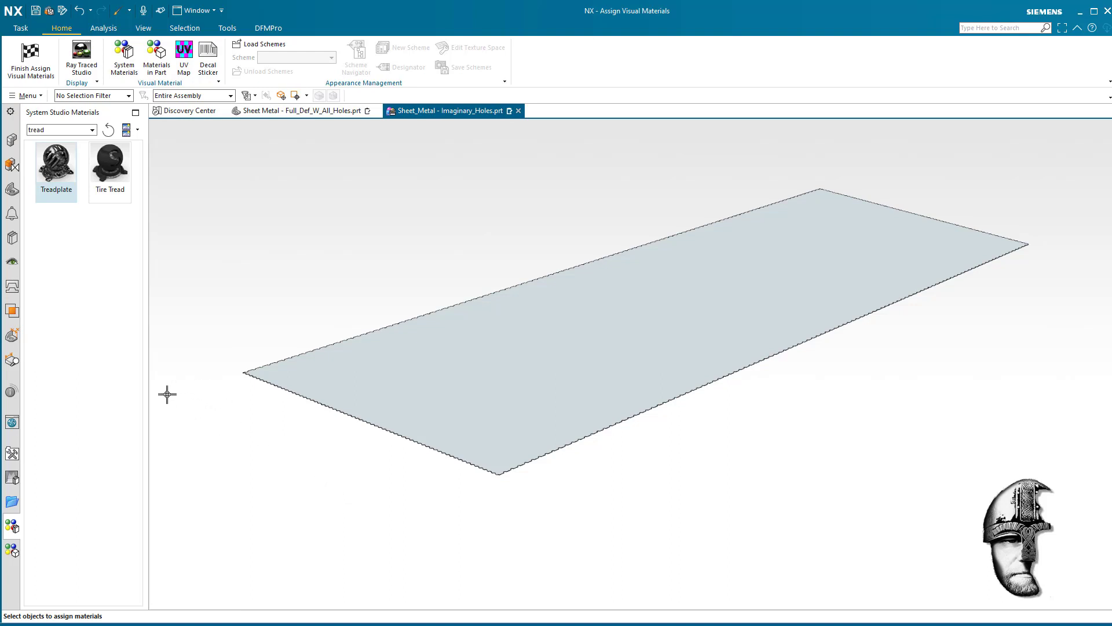
left_click(13, 550)
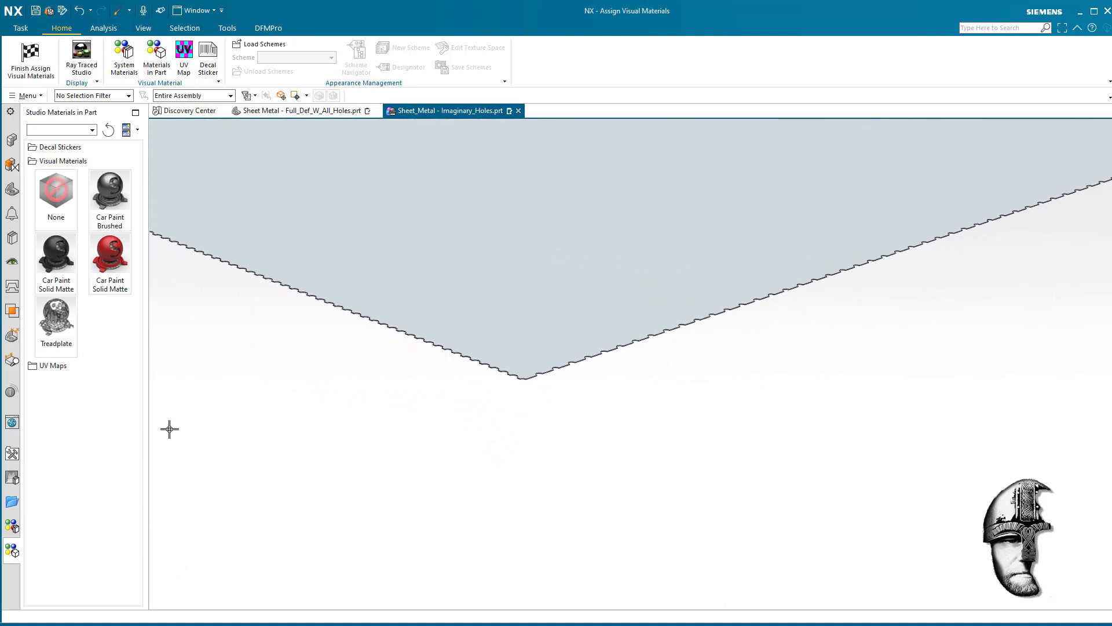
mouse_move(110, 196)
left_mouse_down()
mouse_move(561, 364)
mouse_move(603, 356)
left_mouse_up()
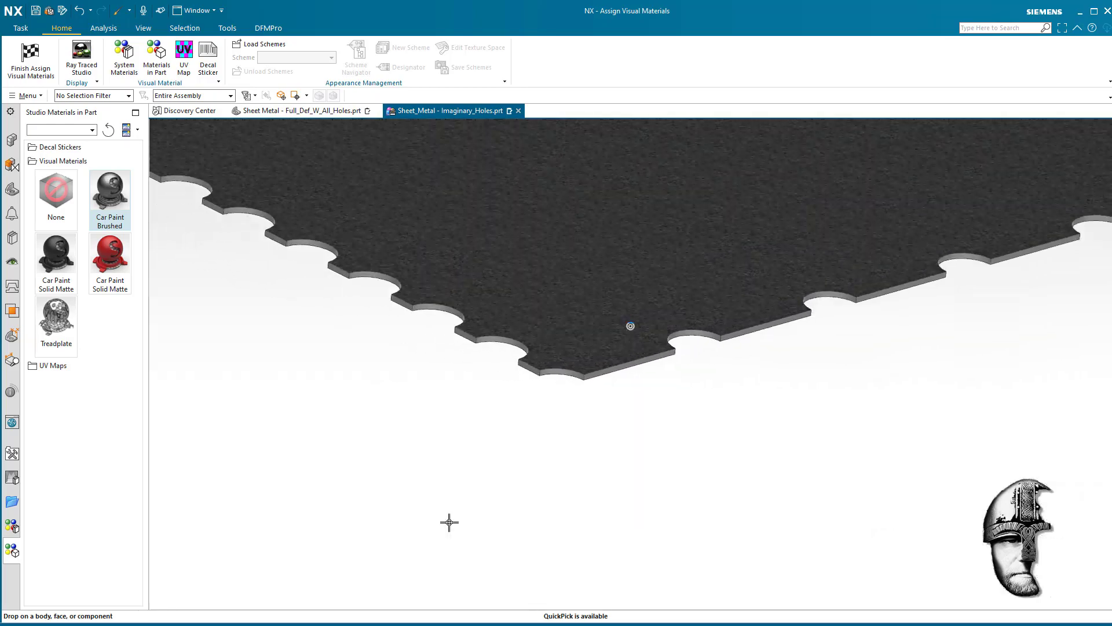
- Edit the Treadplate material stored in the part and rename it MISC
mouse_move(452, 550)
middle_mouse_down()
mouse_move(594, 603)
mouse_move(621, 548)
mouse_move(583, 482)
mouse_move(542, 464)
mouse_move(549, 433)
mouse_move(496, 452)
mouse_move(530, 469)
mouse_move(534, 320)
mouse_move(523, 382)
mouse_move(585, 504)
mouse_move(550, 538)
middle_mouse_up()
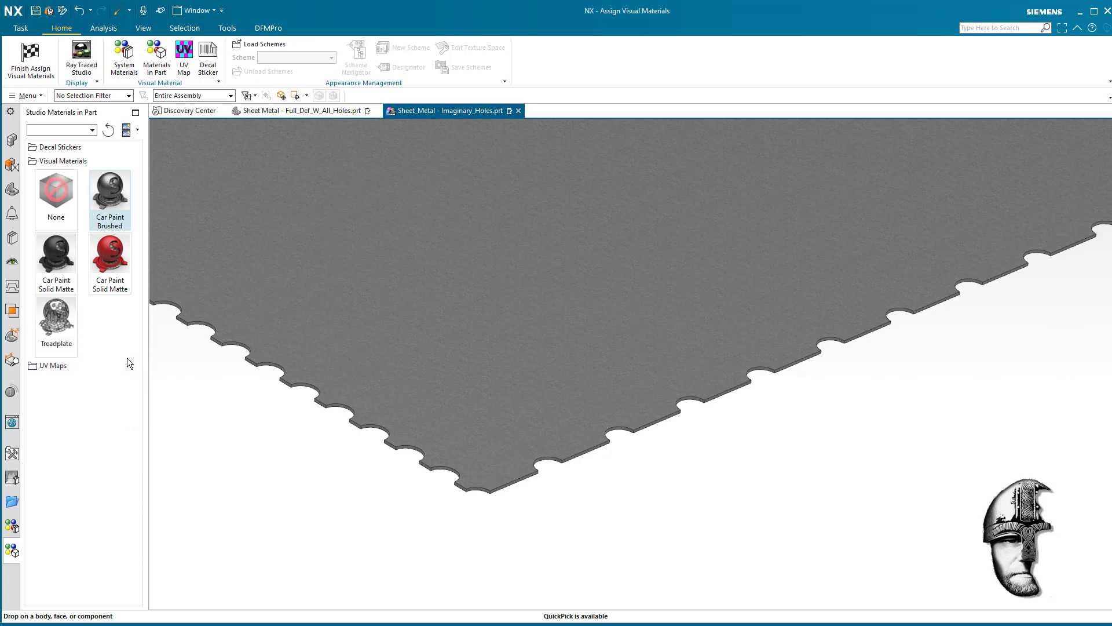
right_click(61, 346)
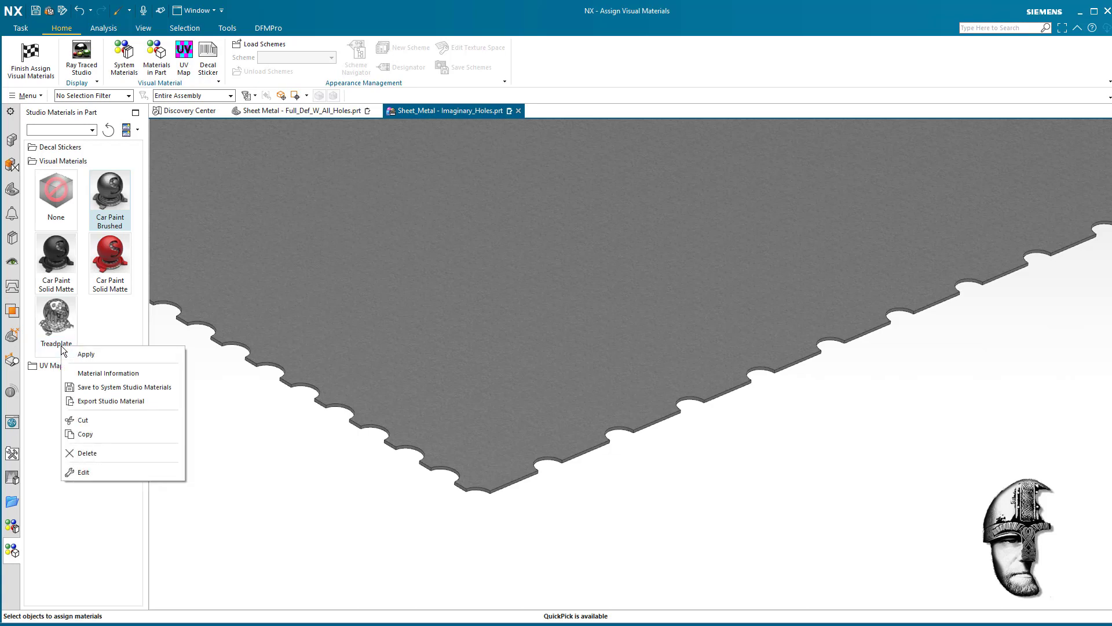
left_click(87, 473)
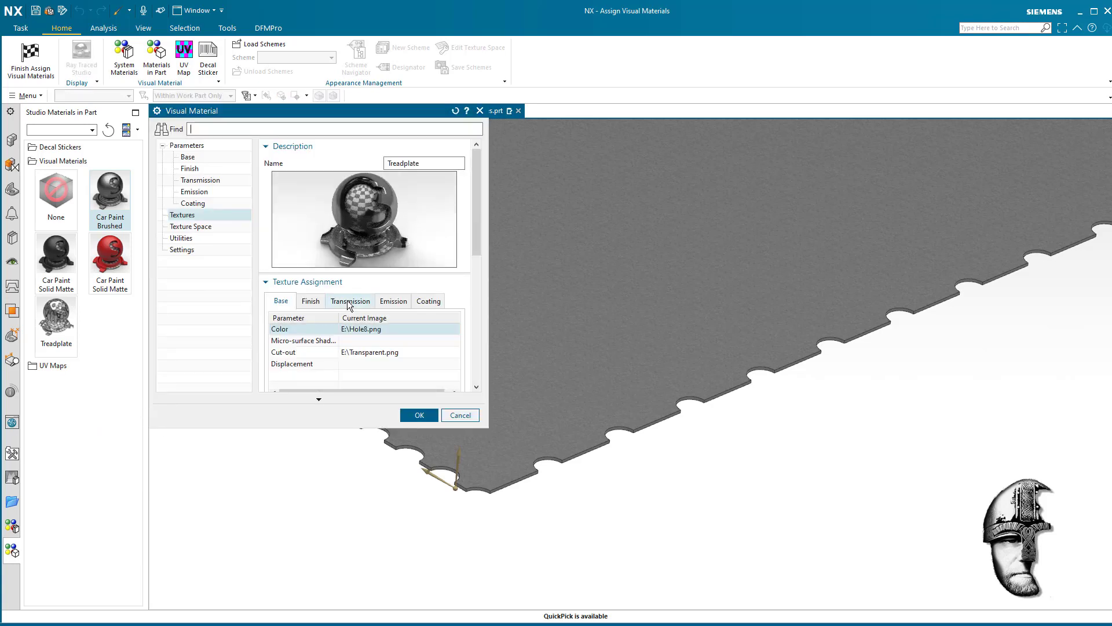
left_click_drag(428, 162, 369, 162)
type("MISC")
key("Return")
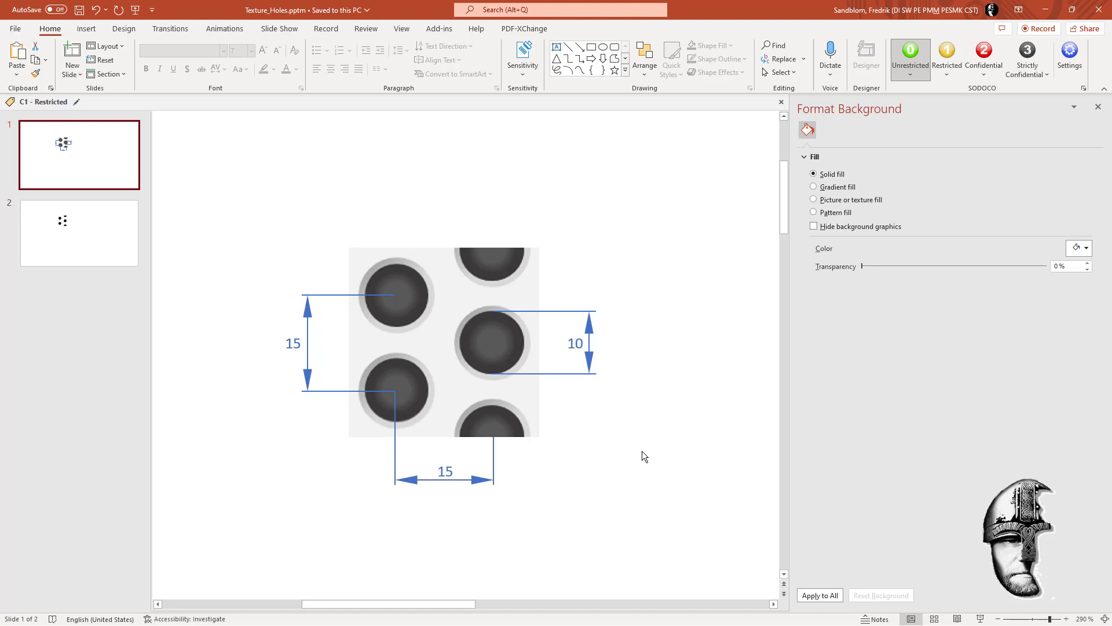
- Switch from PowerPoint back to NX, restrict selection to faces, and apply the system material Treadplate to the sheet's top face
left_click(1047, 11)
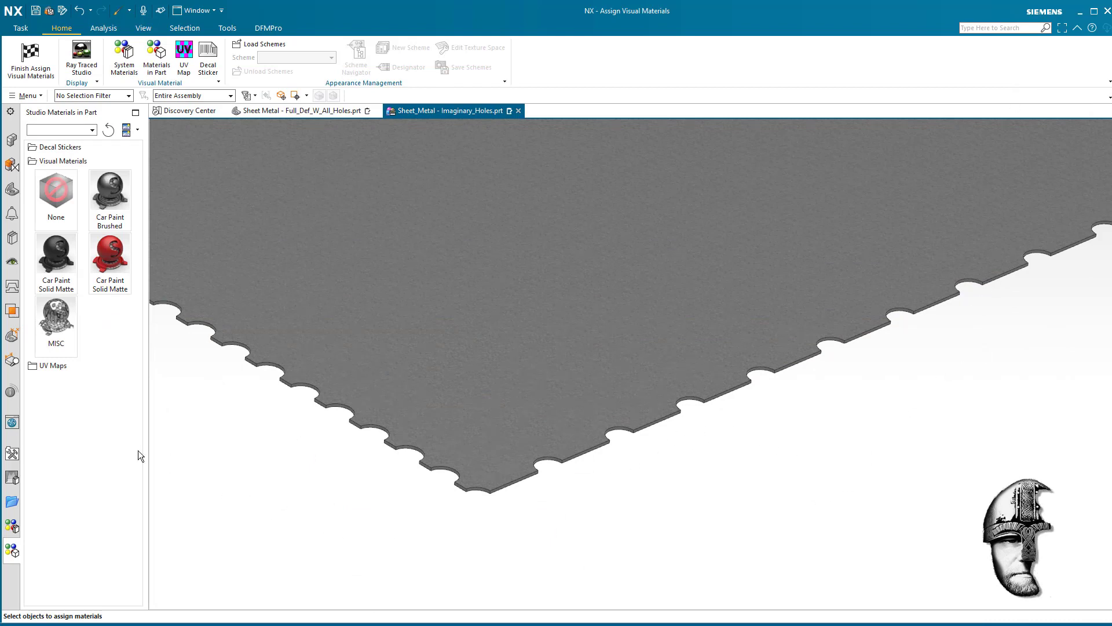
left_click(12, 526)
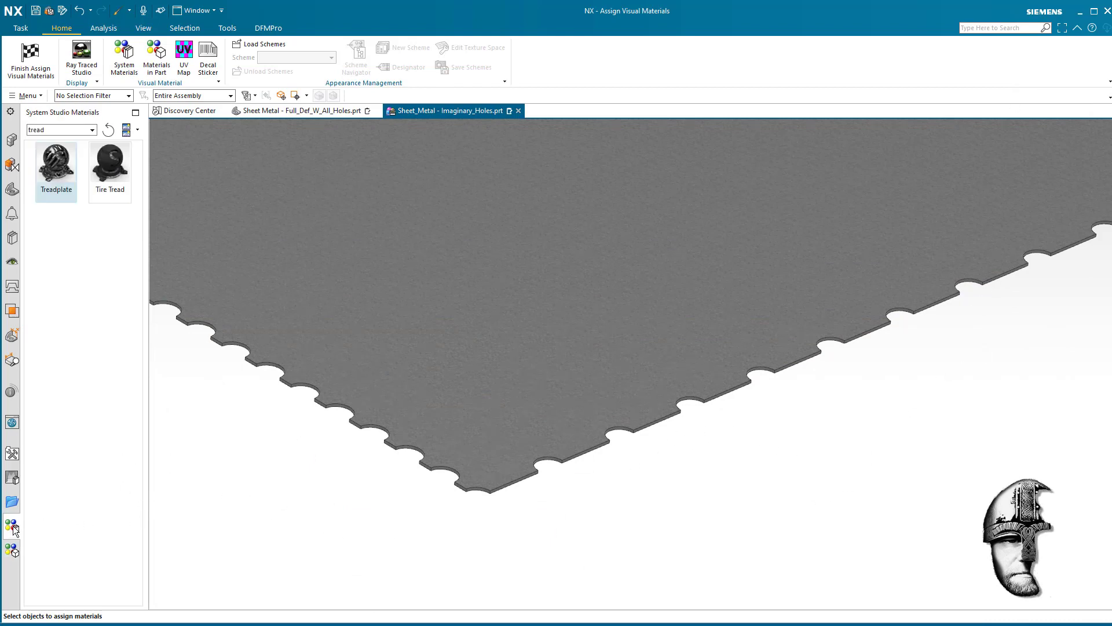
left_click(173, 317)
left_click(77, 95)
left_click(77, 122)
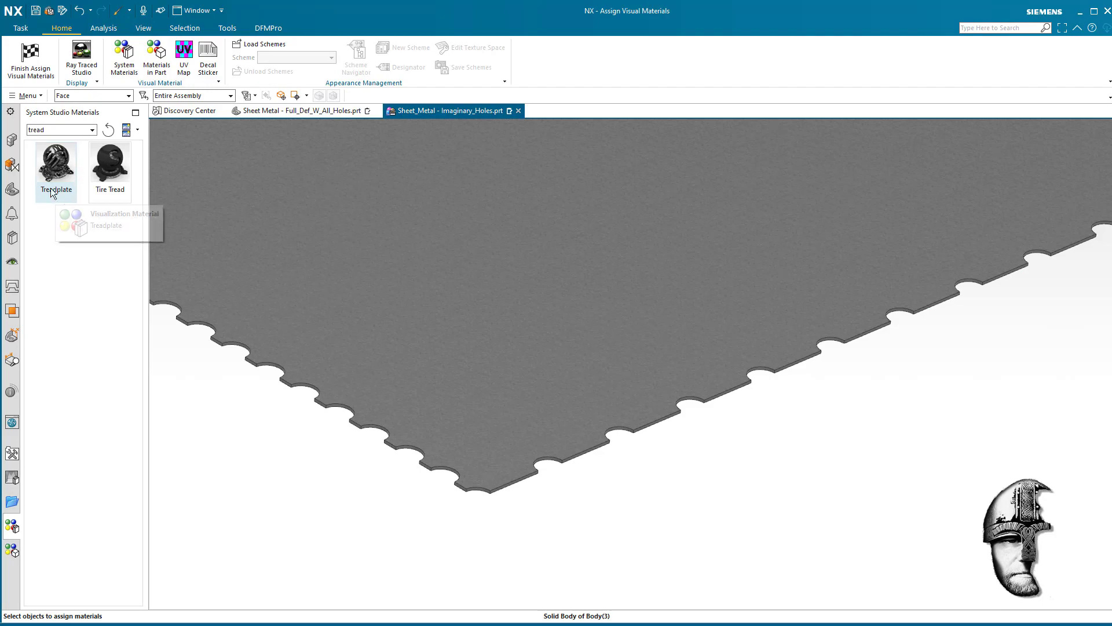
left_click_drag(57, 166, 540, 472)
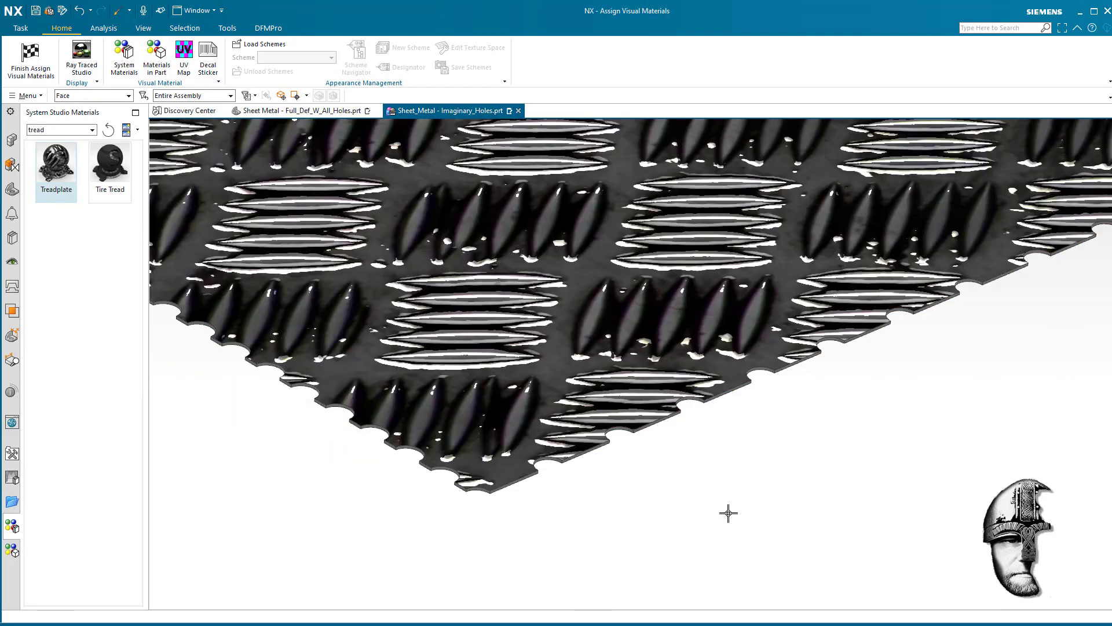
scroll(731, 499, "down", 4)
scroll(732, 500, "down", 6)
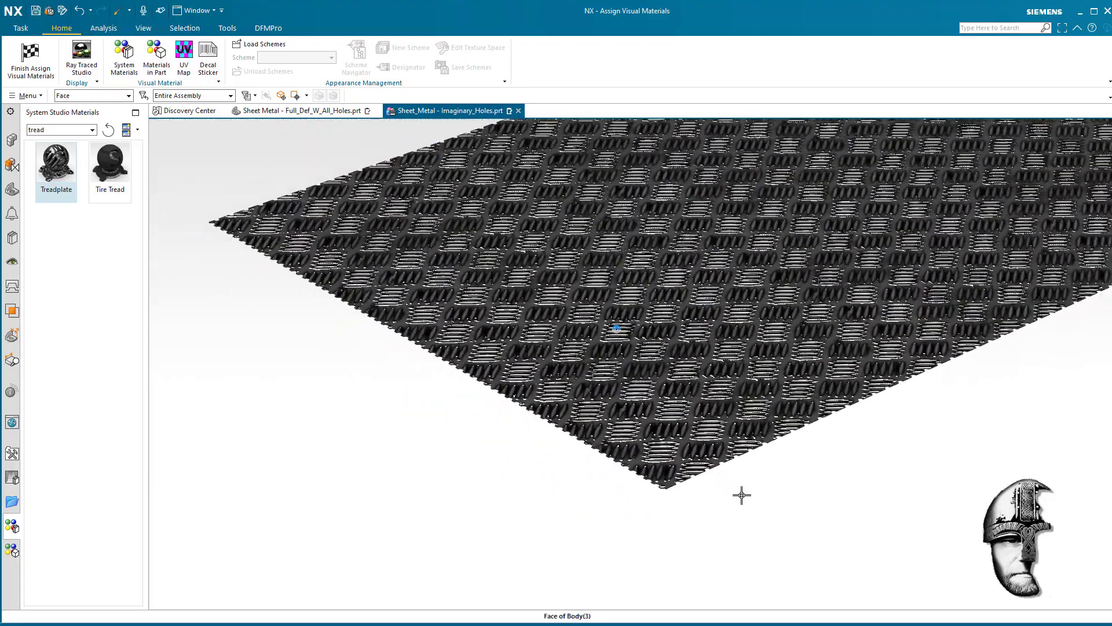
scroll(720, 496, "up", 8)
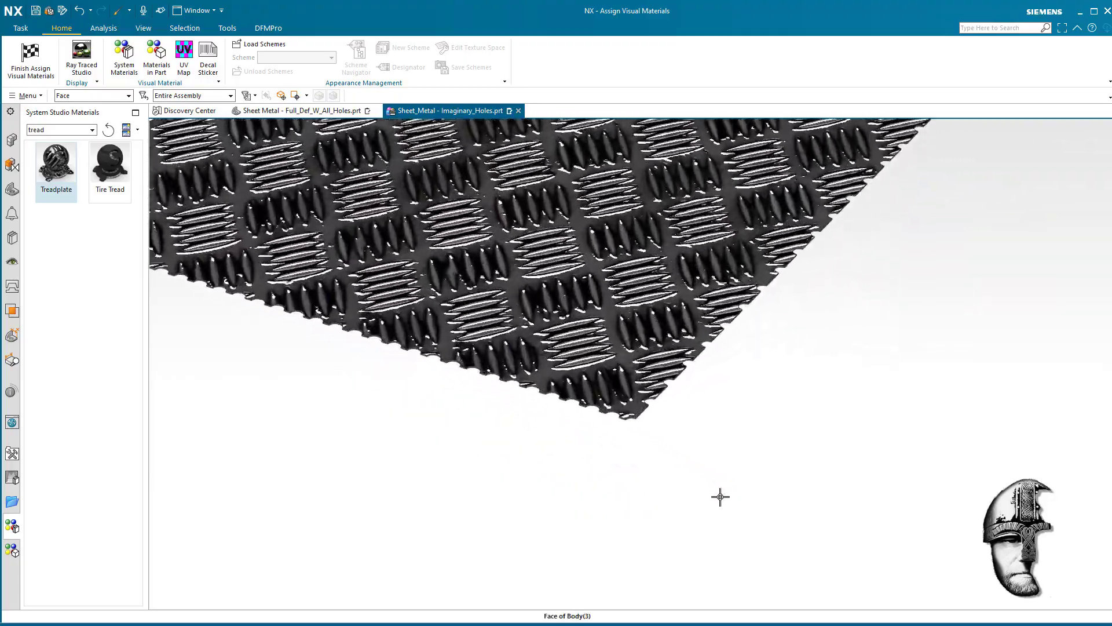
middle_click_drag(686, 486, 710, 501)
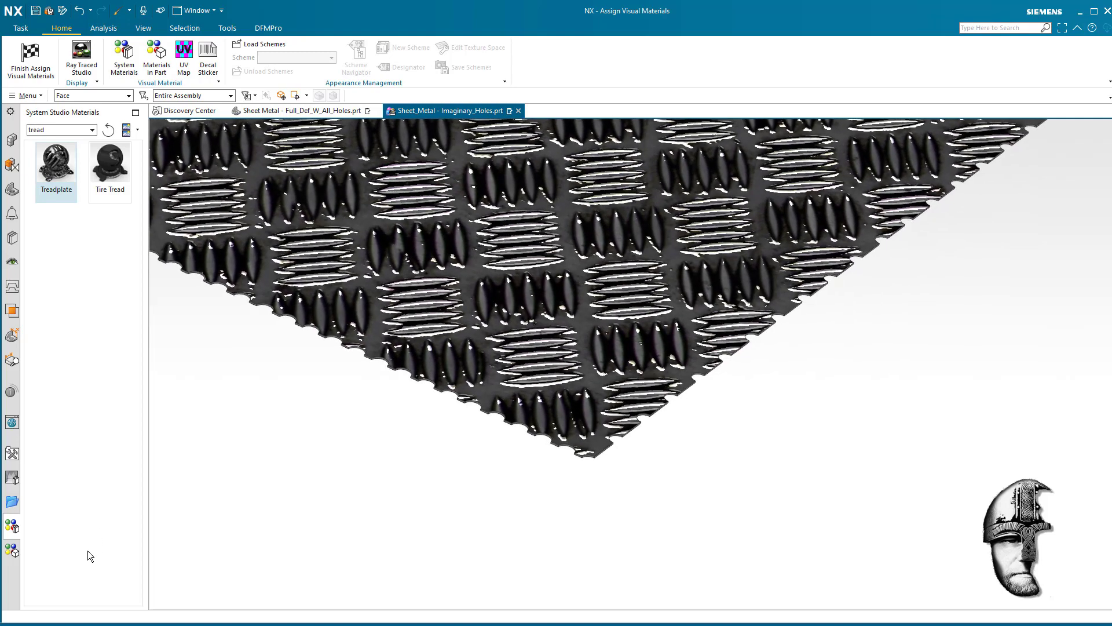
- Open the part's Treadplate material for editing and delete the image assigned to its base Color texture
left_click(12, 554)
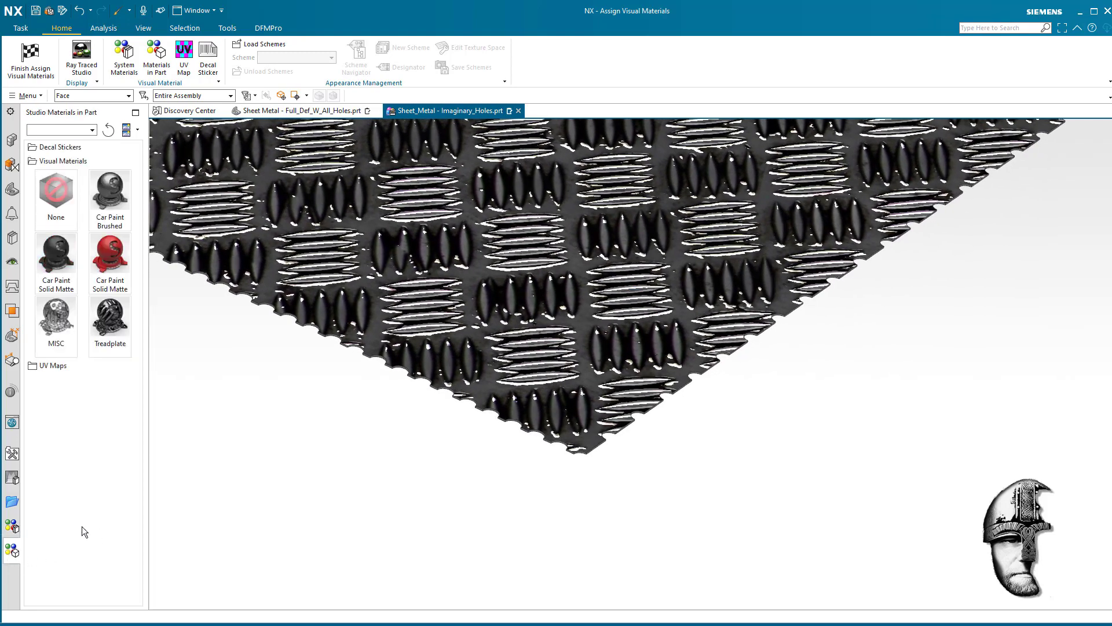
right_click(113, 325)
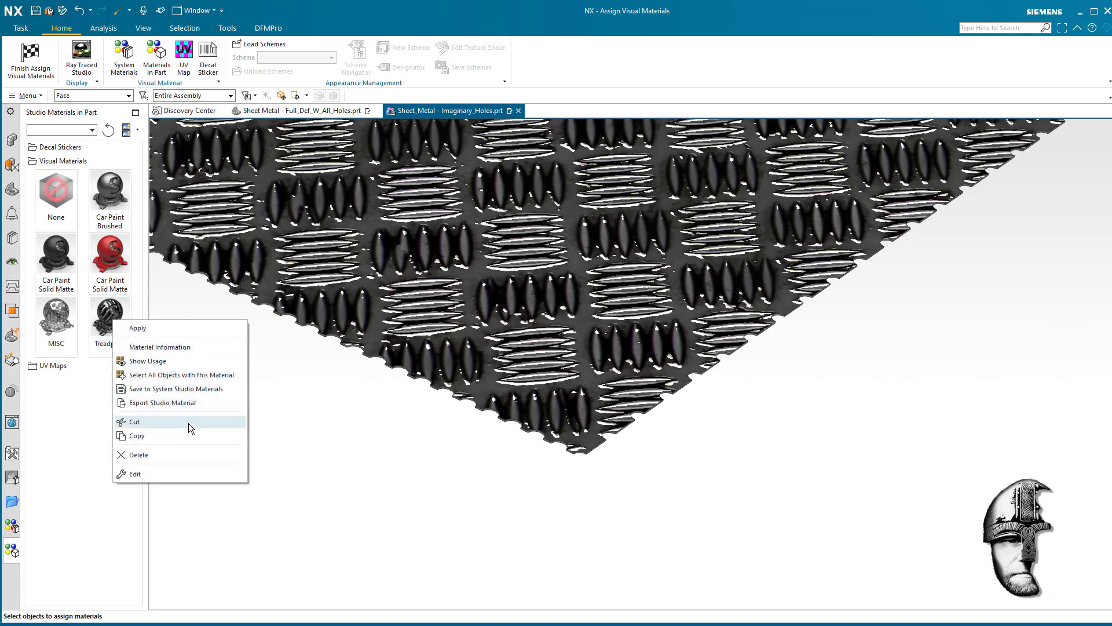
left_click(168, 476)
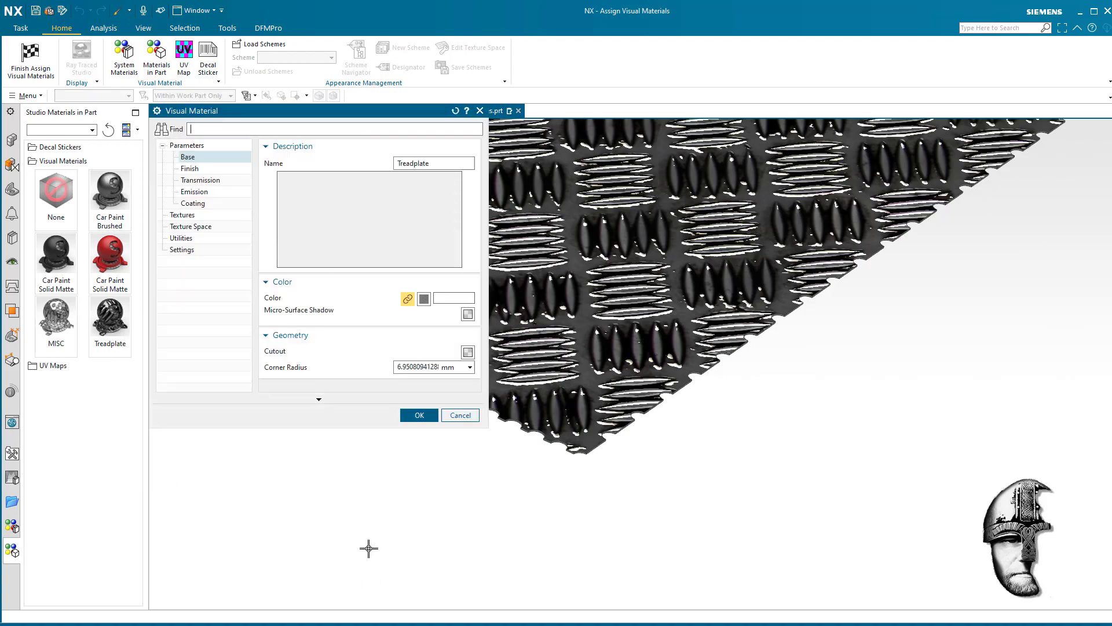
mouse_move(359, 523)
middle_mouse_down()
mouse_move(350, 502)
mouse_move(375, 467)
mouse_move(355, 454)
middle_mouse_up()
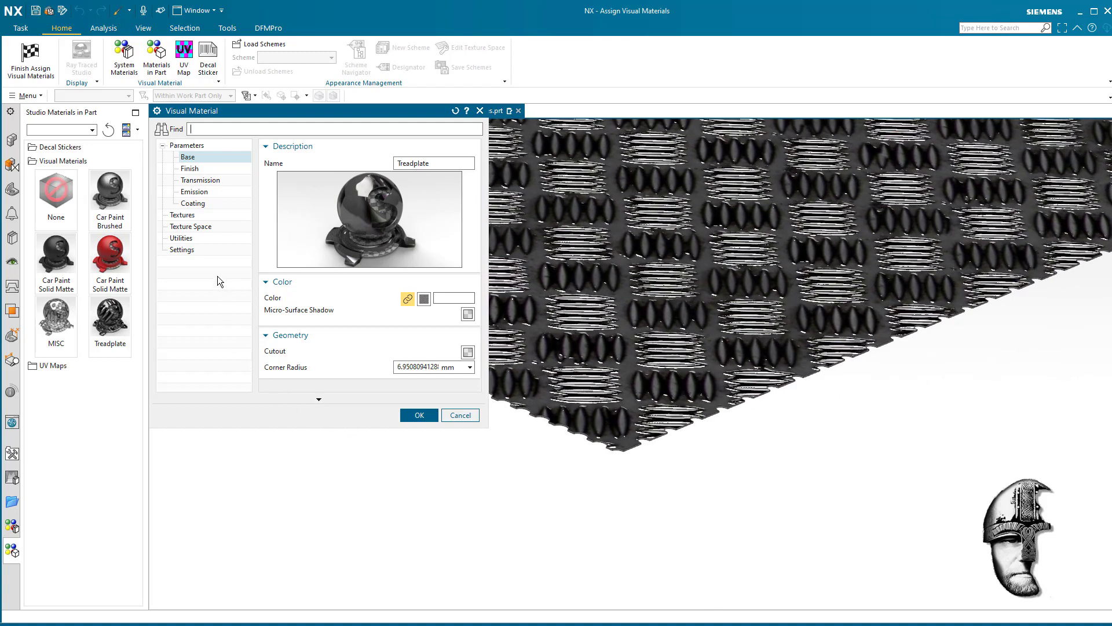
left_click(191, 215)
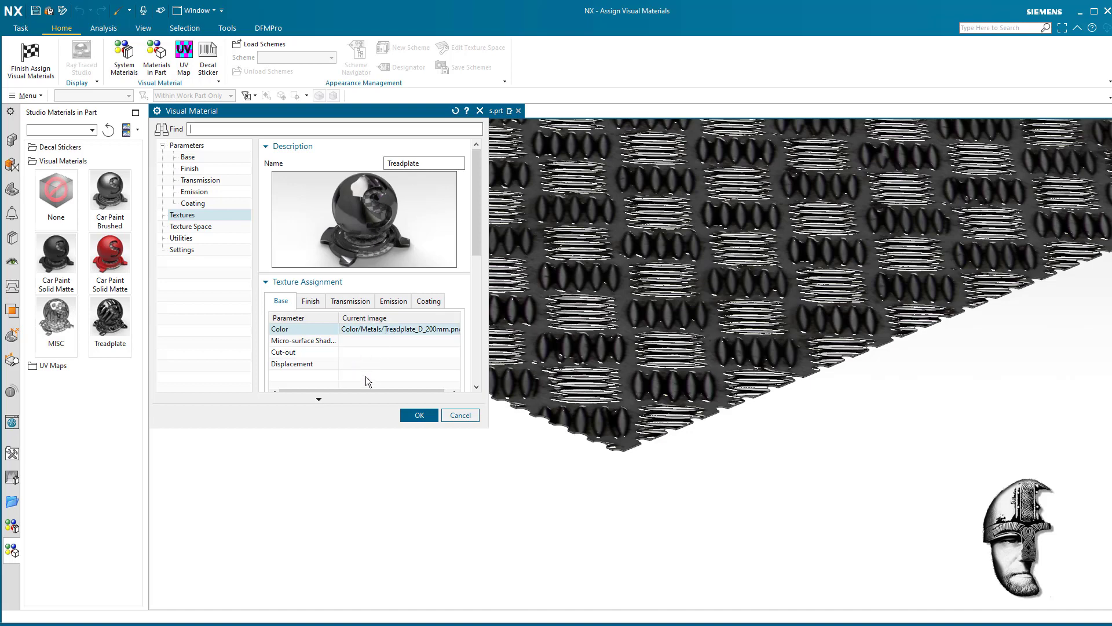
right_click(365, 334)
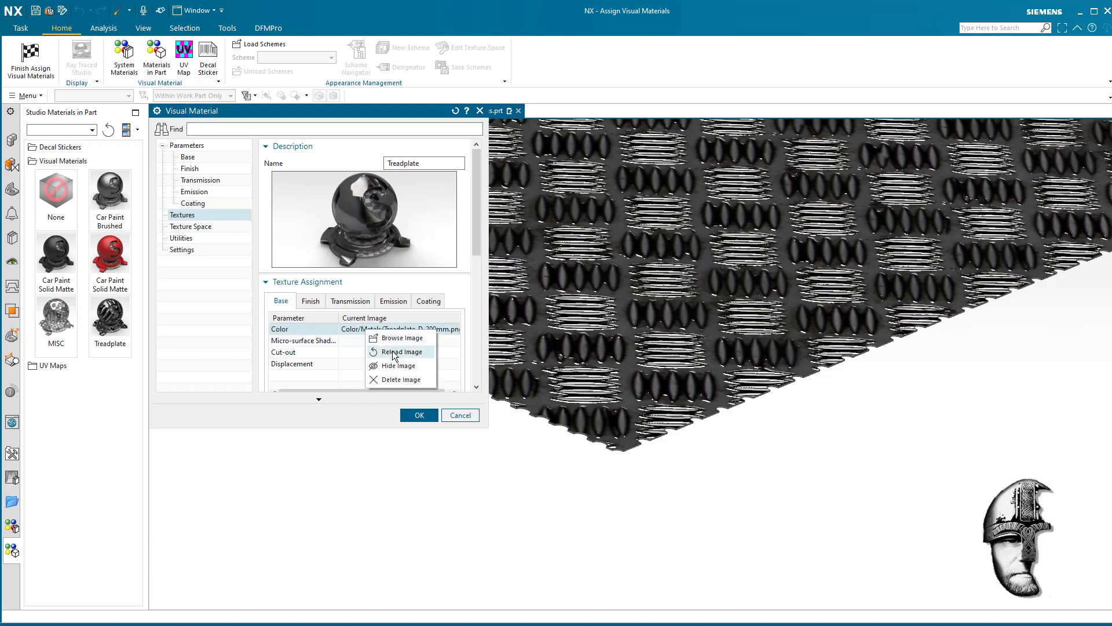
left_click(396, 380)
- Delete the Bump and Roughness images from the finish textures, and check the transmission, emission and coating textures for other images
left_click(316, 303)
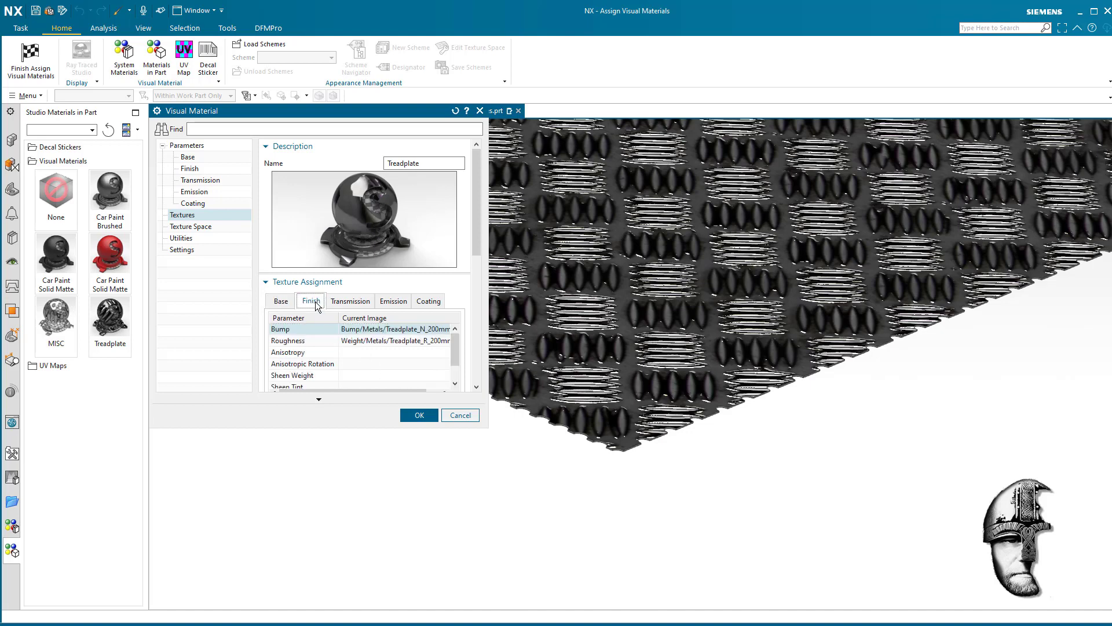
right_click(351, 334)
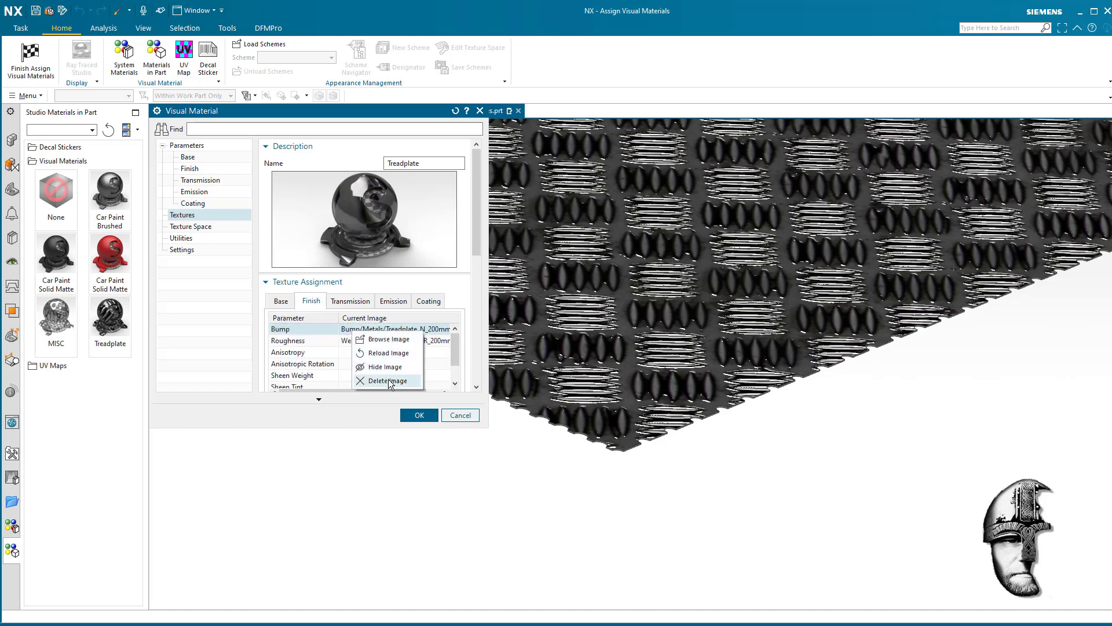
left_click(379, 381)
right_click(367, 340)
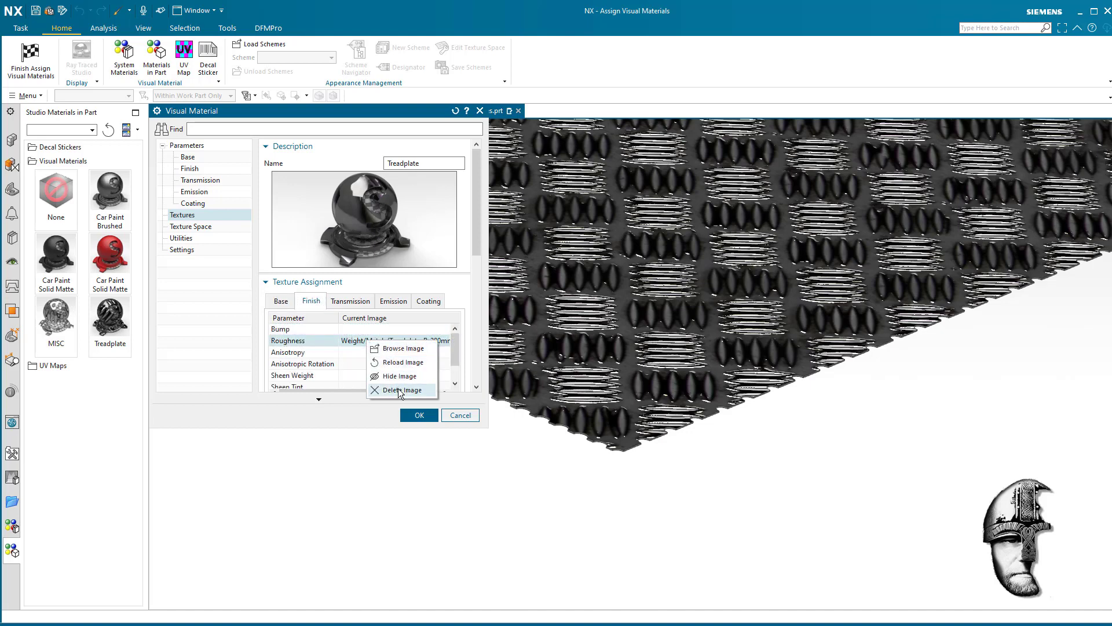
left_click(398, 389)
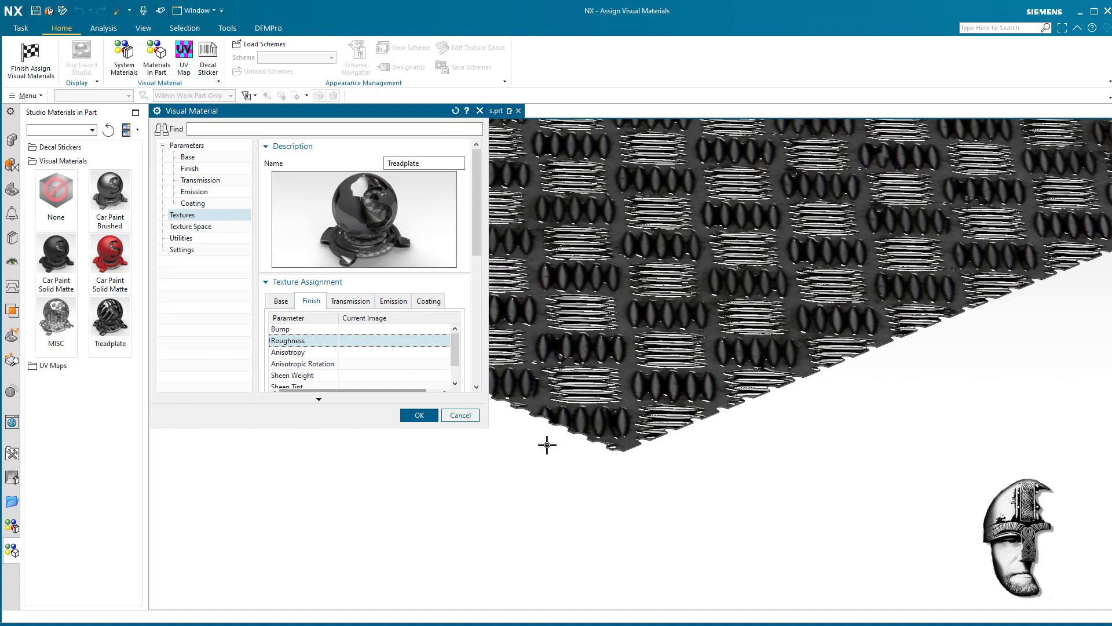
left_click(351, 301)
left_click(394, 301)
left_click(420, 302)
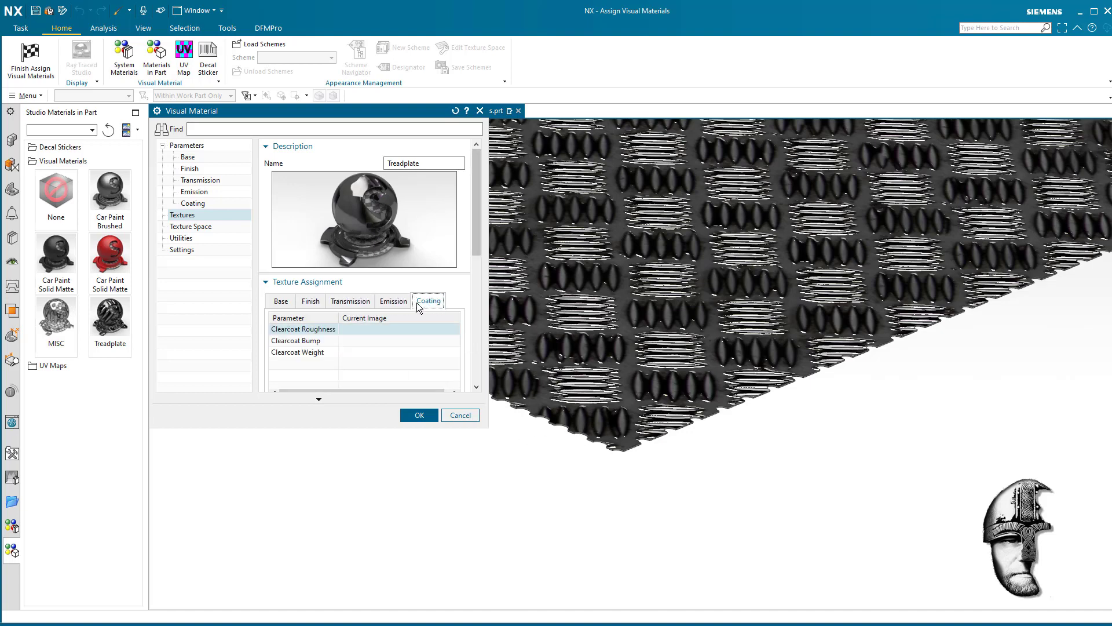
- Assign Hole_Pattern.png from the Imaginary_Holes folder as the image for the base Color texture
left_click(281, 302)
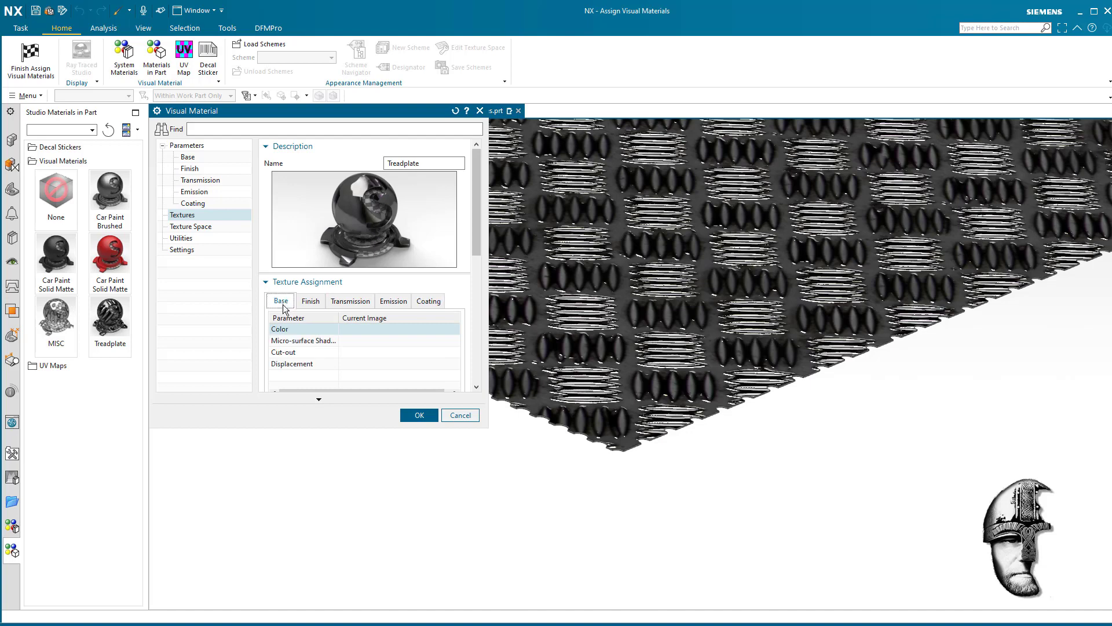
right_click(350, 329)
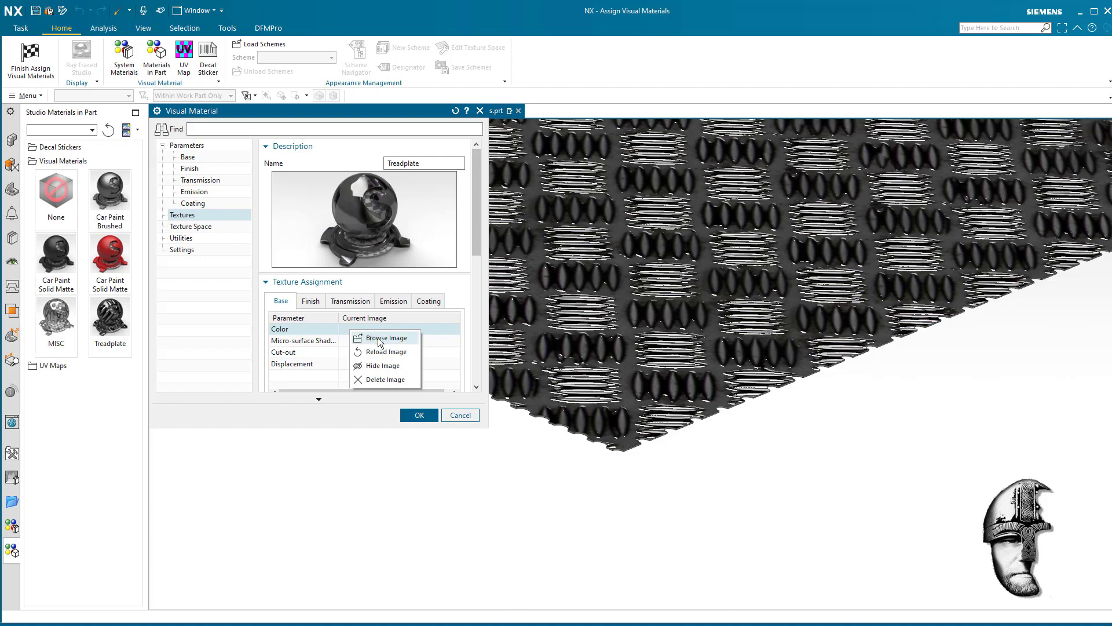
left_click(377, 338)
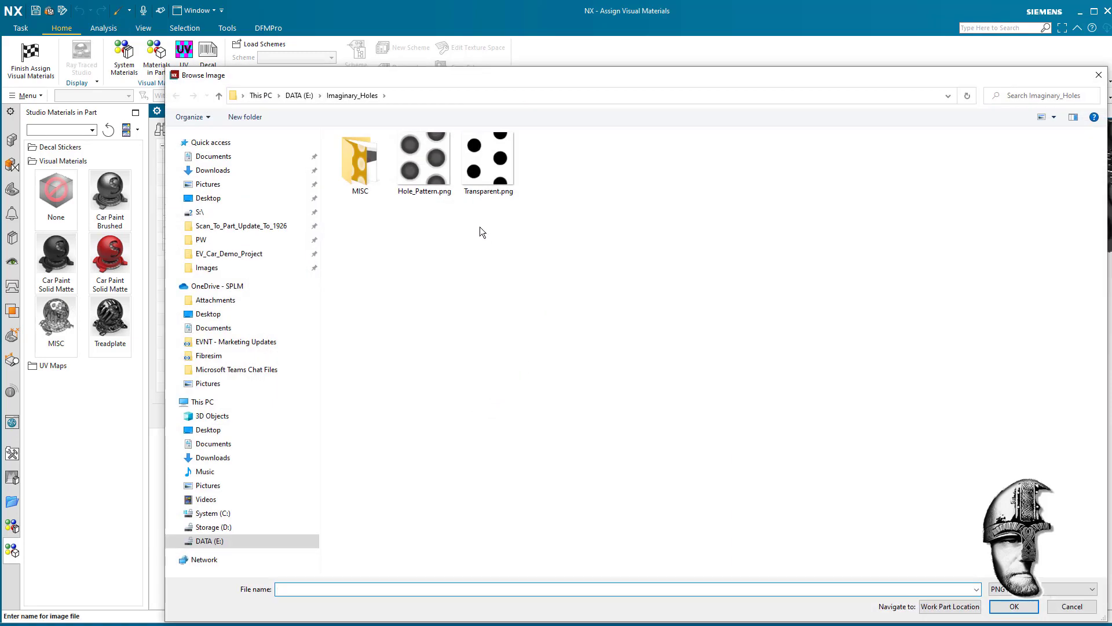
left_click(426, 165)
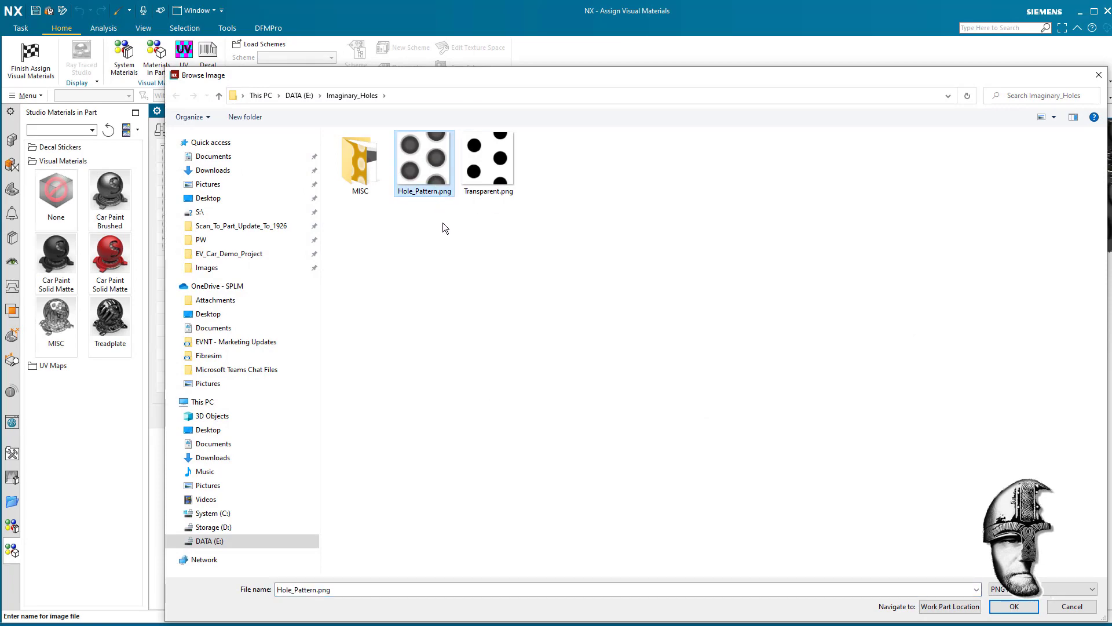
left_click(1013, 606)
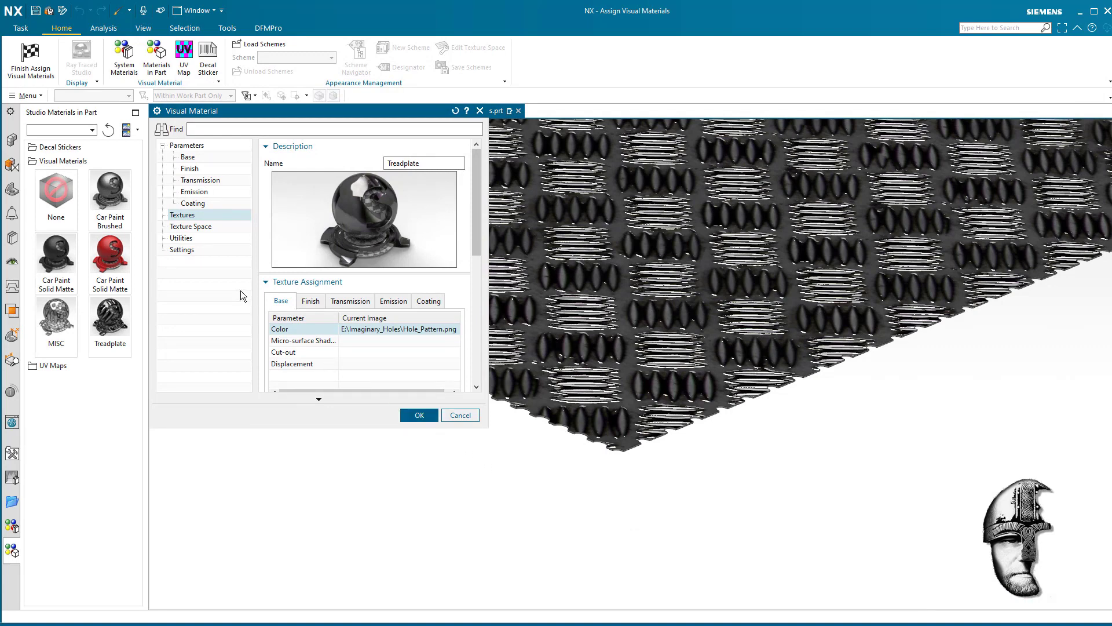
- Set the texture space's Scale U, Scale V and Scale W to 30 mm each
left_click(207, 228)
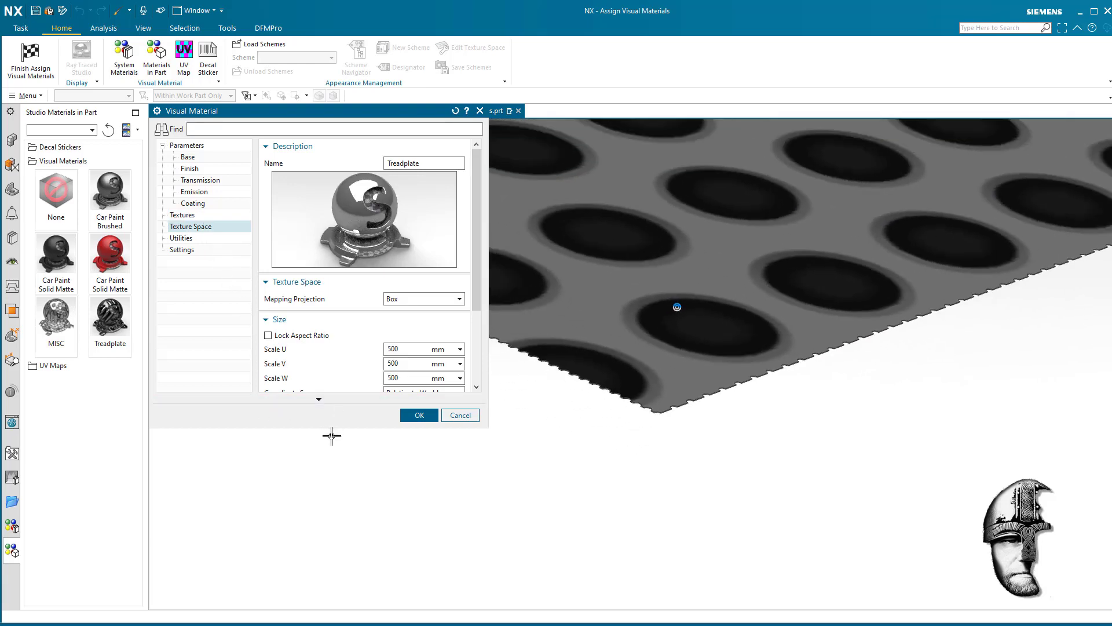
scroll(326, 437, "down", 5)
scroll(326, 437, "up", 2)
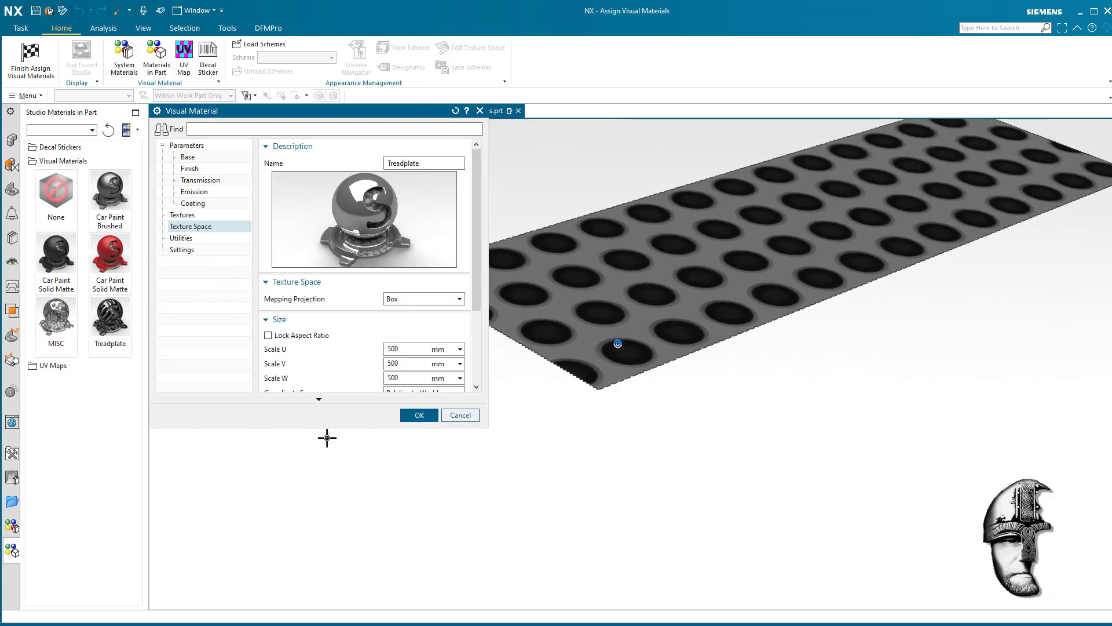
scroll(327, 438, "up", 2)
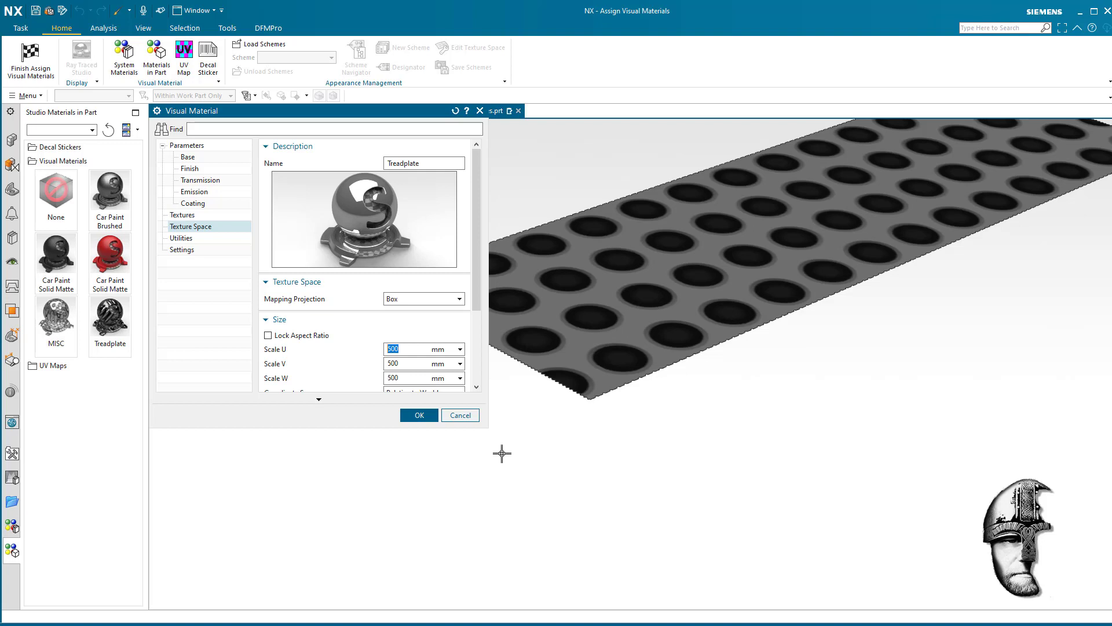
key("Tab")
type("3")
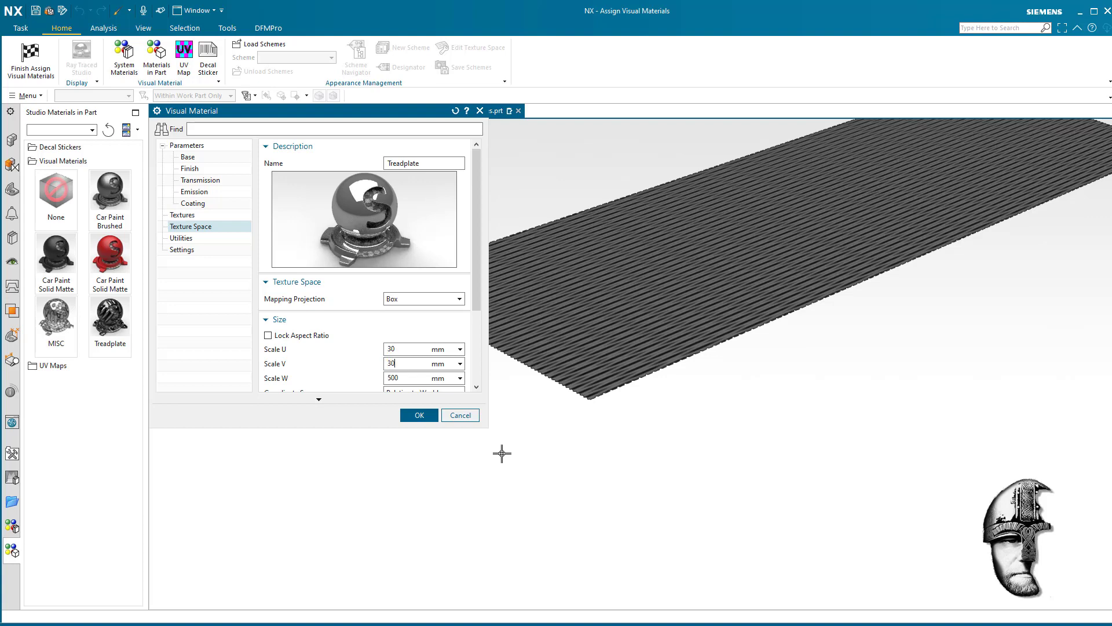
type("0")
key("Tab")
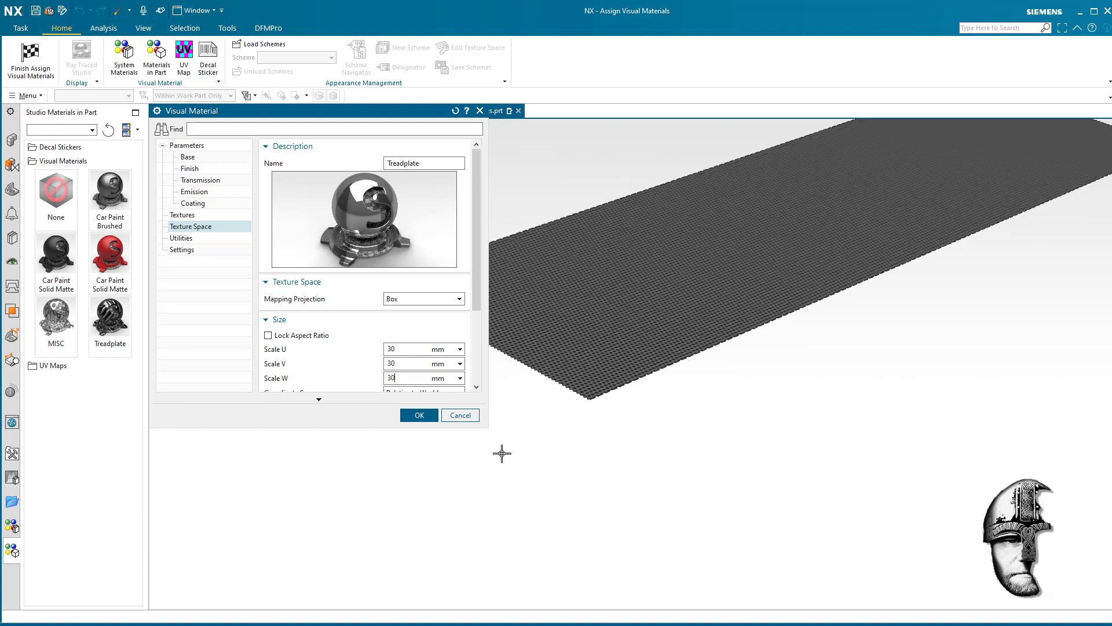
- Examine how the textured holes line up with the real cut-outs along the sheet's edges at the front corner
scroll(524, 318, "up", 5)
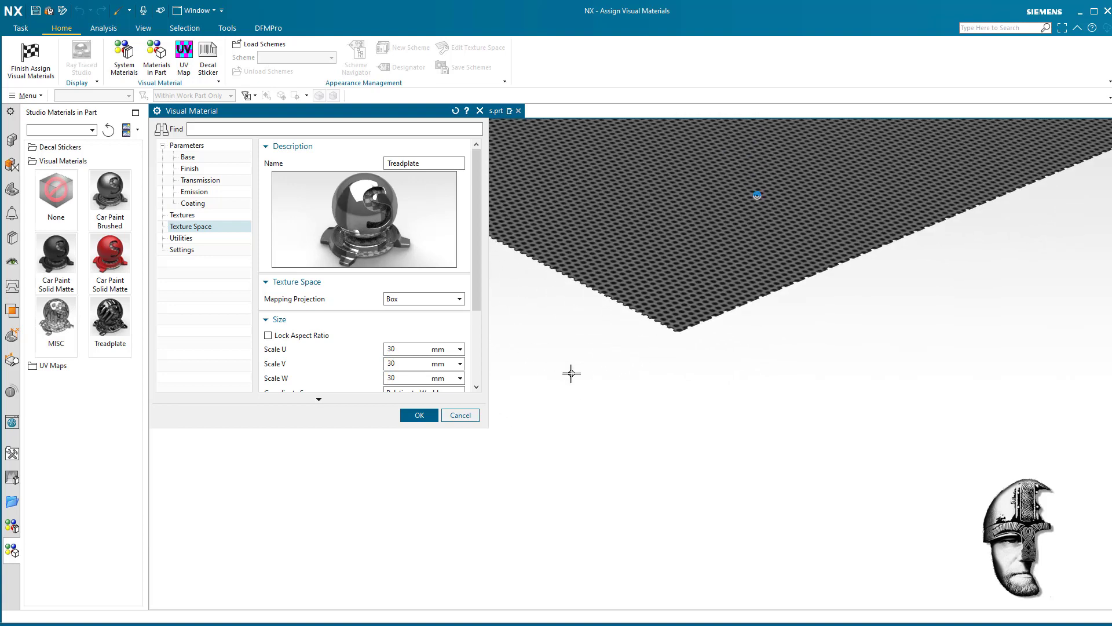
scroll(599, 389, "up", 5)
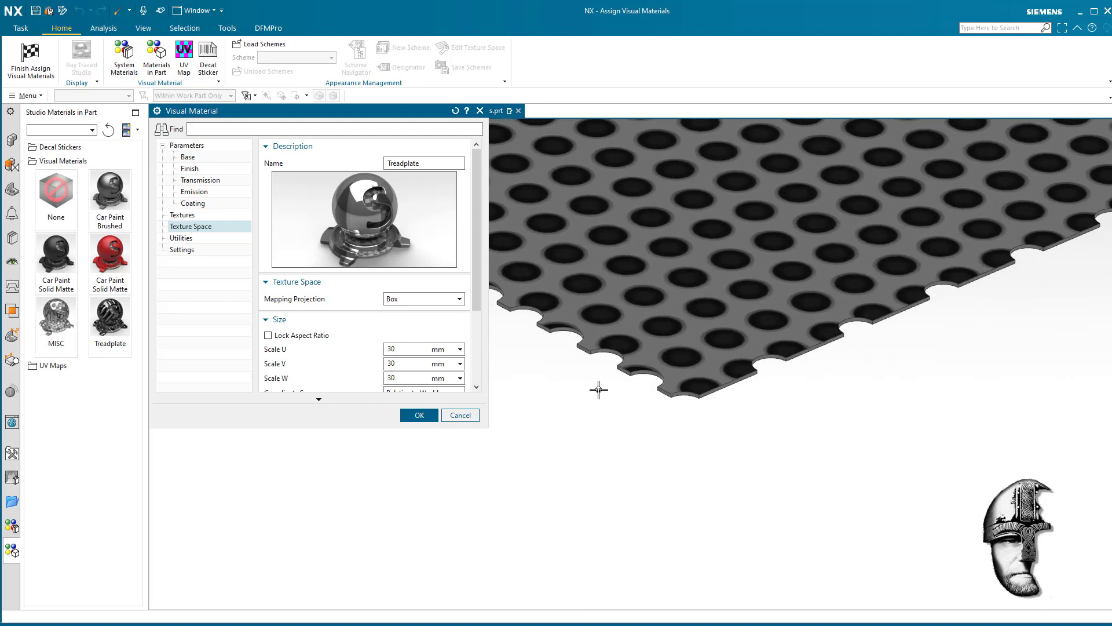
scroll(590, 397, "up", 5)
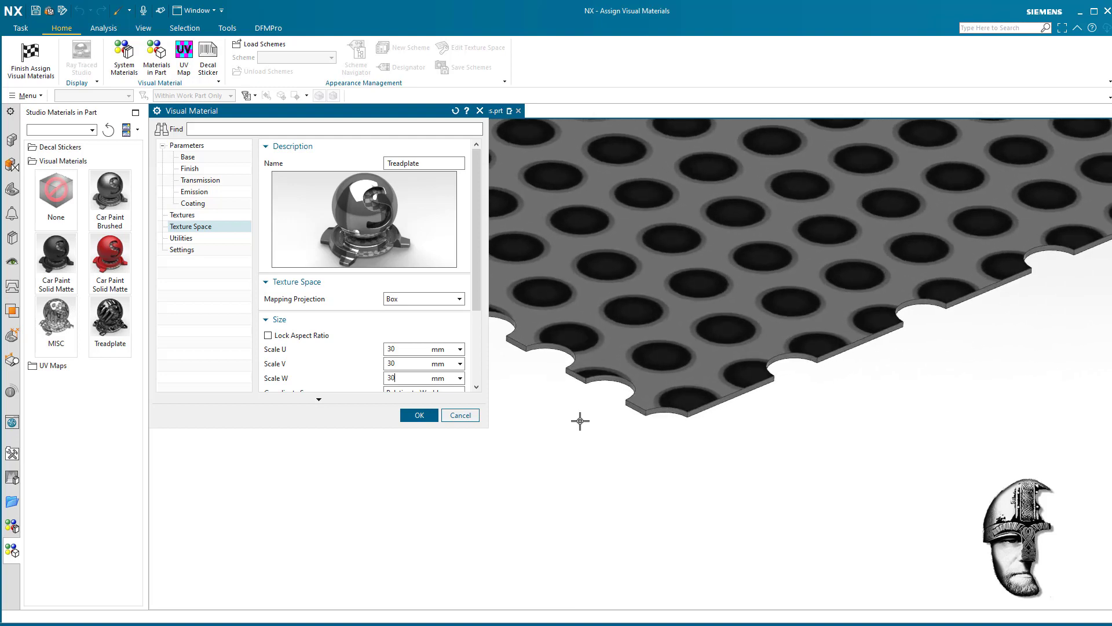
scroll(673, 400, "down", 3)
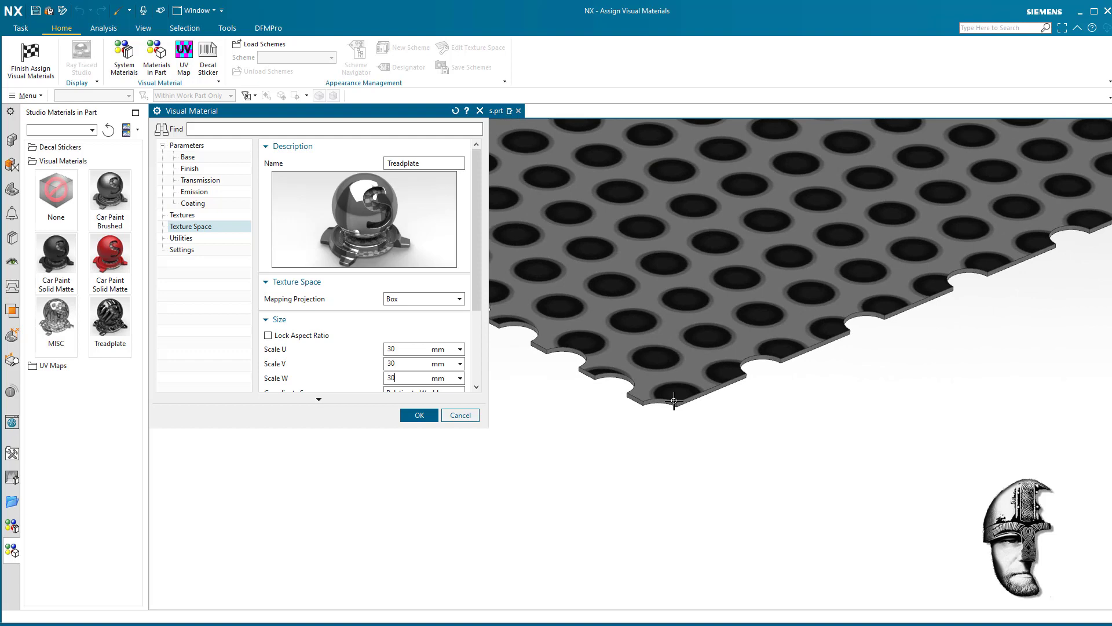
scroll(639, 299, "up", 1)
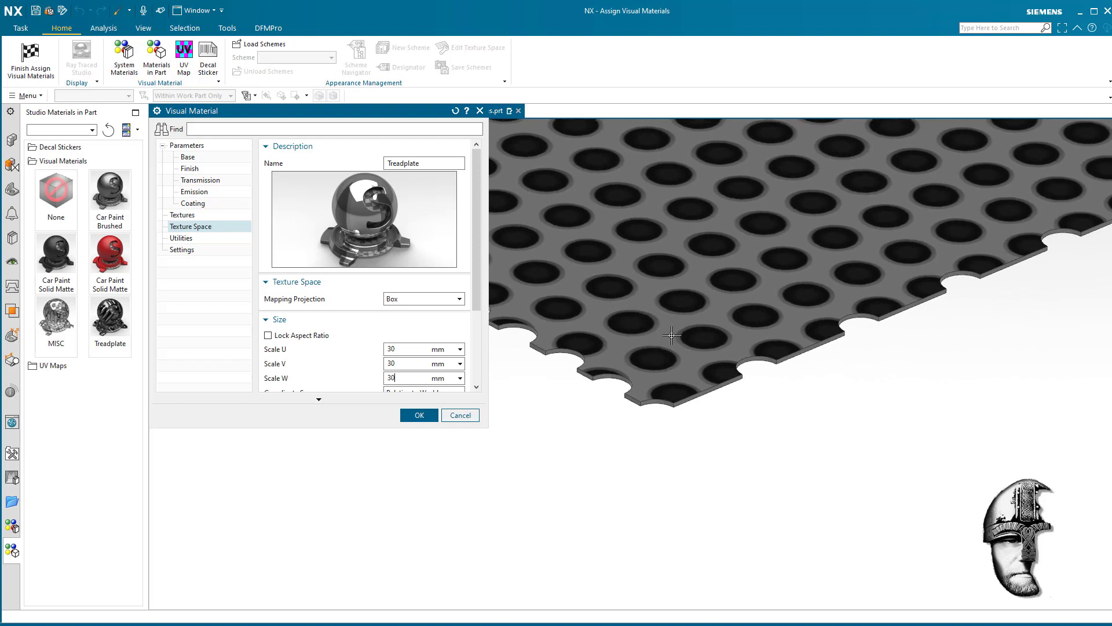
scroll(718, 460, "up", 1)
scroll(718, 460, "up", 3)
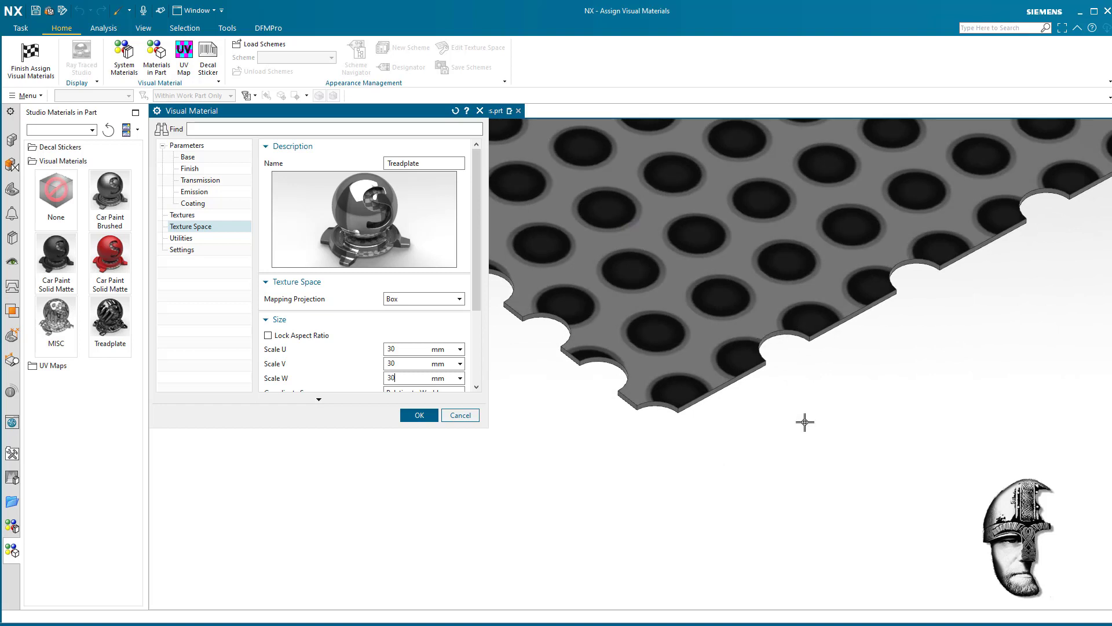
mouse_move(806, 423)
middle_mouse_down()
mouse_move(819, 457)
mouse_move(803, 483)
mouse_move(777, 464)
mouse_move(774, 489)
mouse_move(753, 467)
middle_mouse_up()
scroll(753, 467, "up", 1)
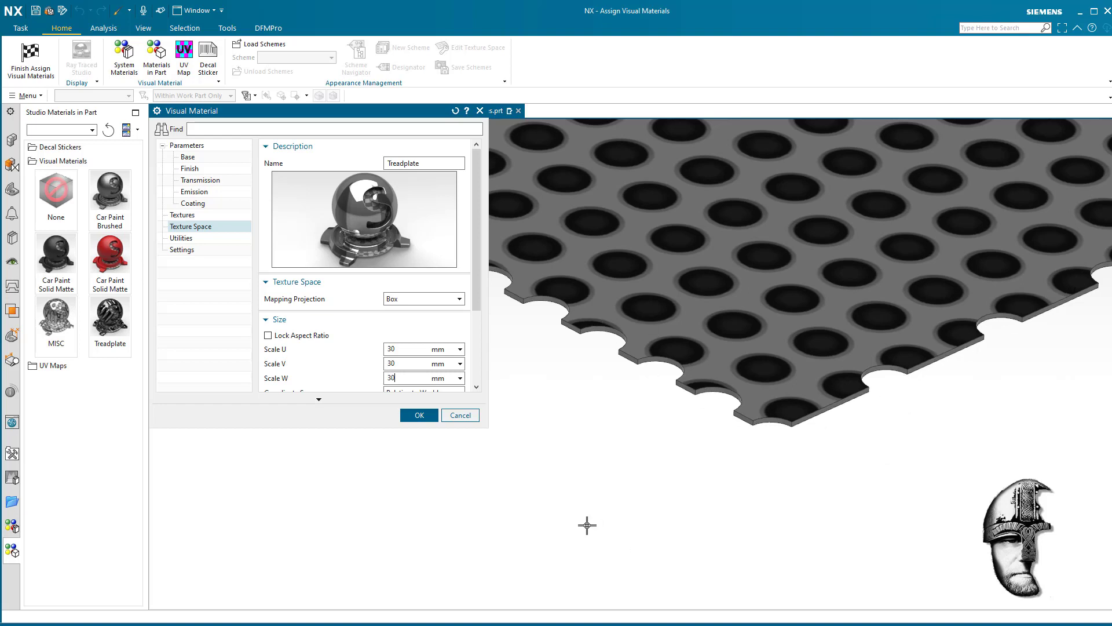
- Change the Treadplate material's texture mapping projection to Planar
left_click_drag(477, 299, 477, 322)
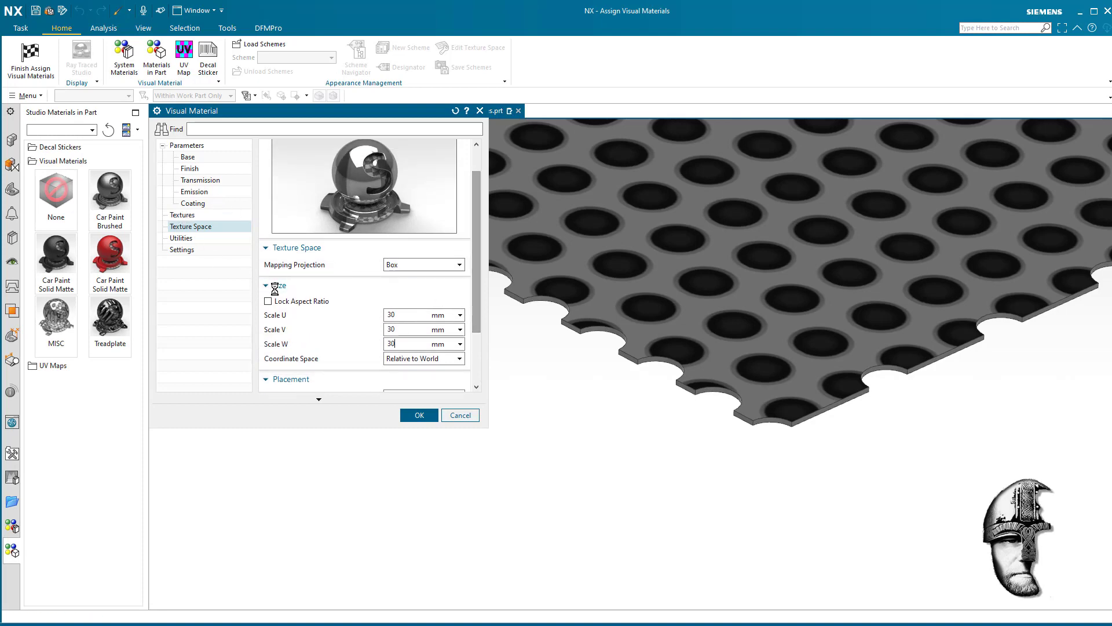
scroll(279, 293, "up", 5)
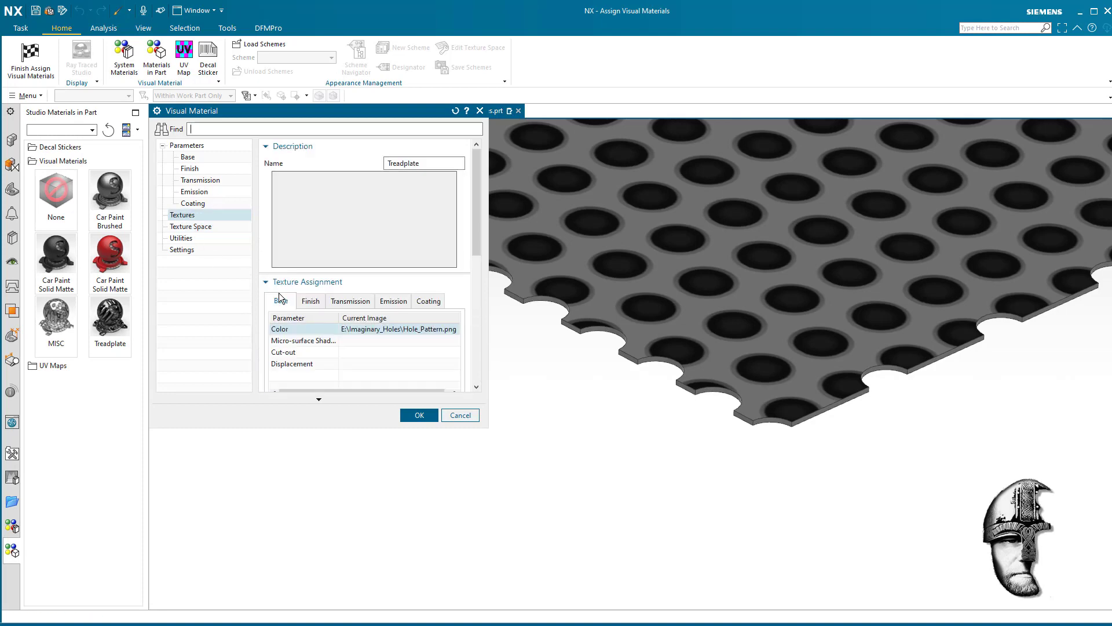
left_click(191, 226)
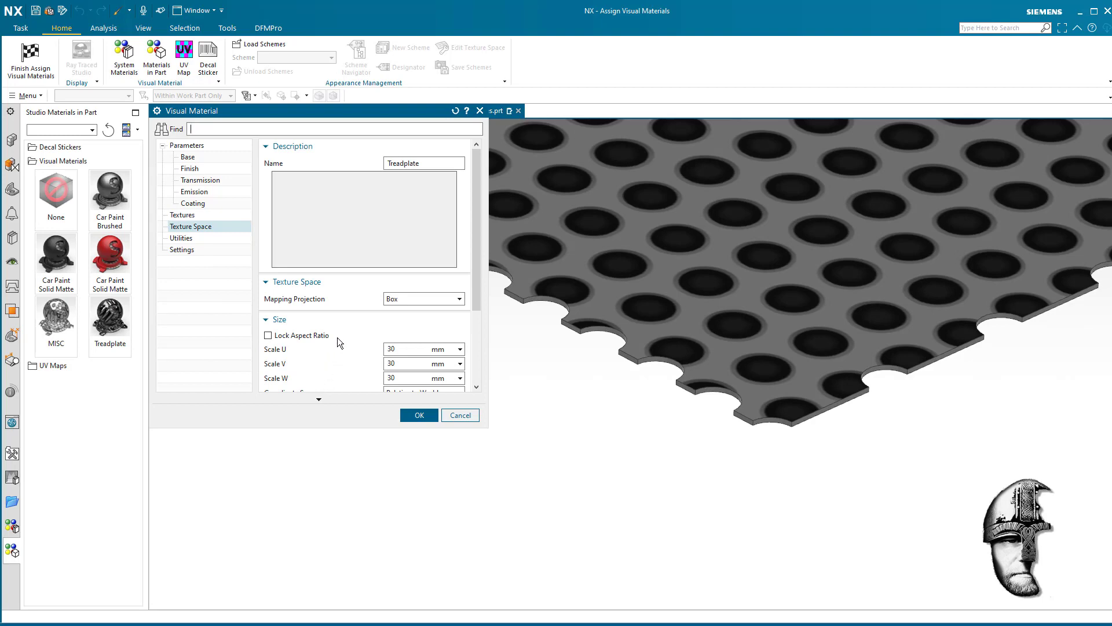
left_click(415, 299)
left_click(412, 321)
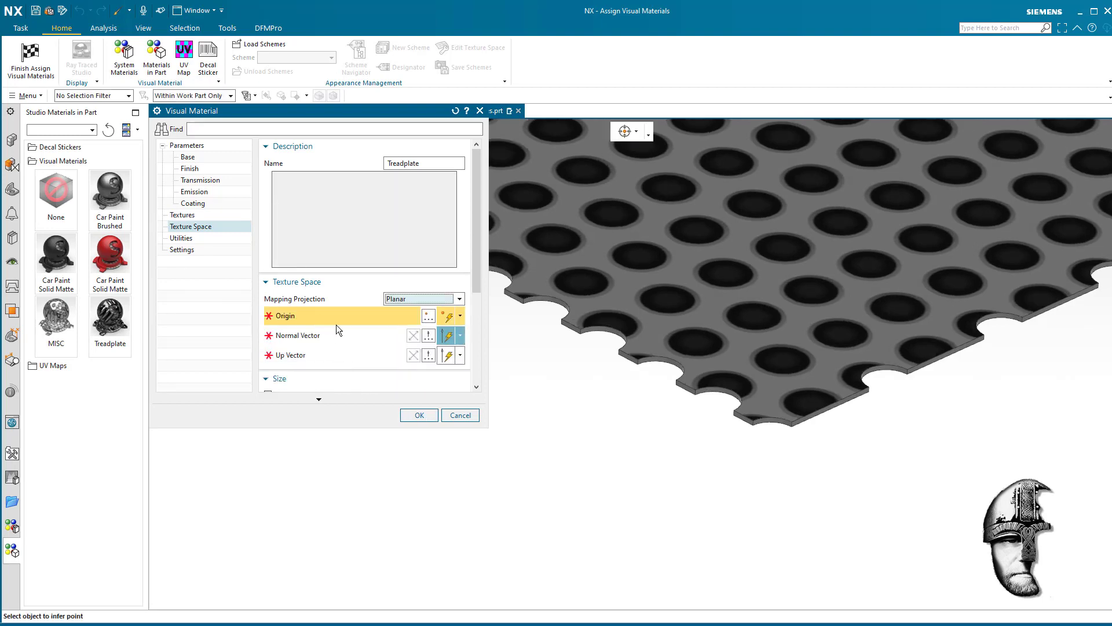
- Place the planar mapping origin at the sheet's front corner, with the normal vector vertical and the up vector along the edge with closely spaced cut-outs
left_click(753, 417)
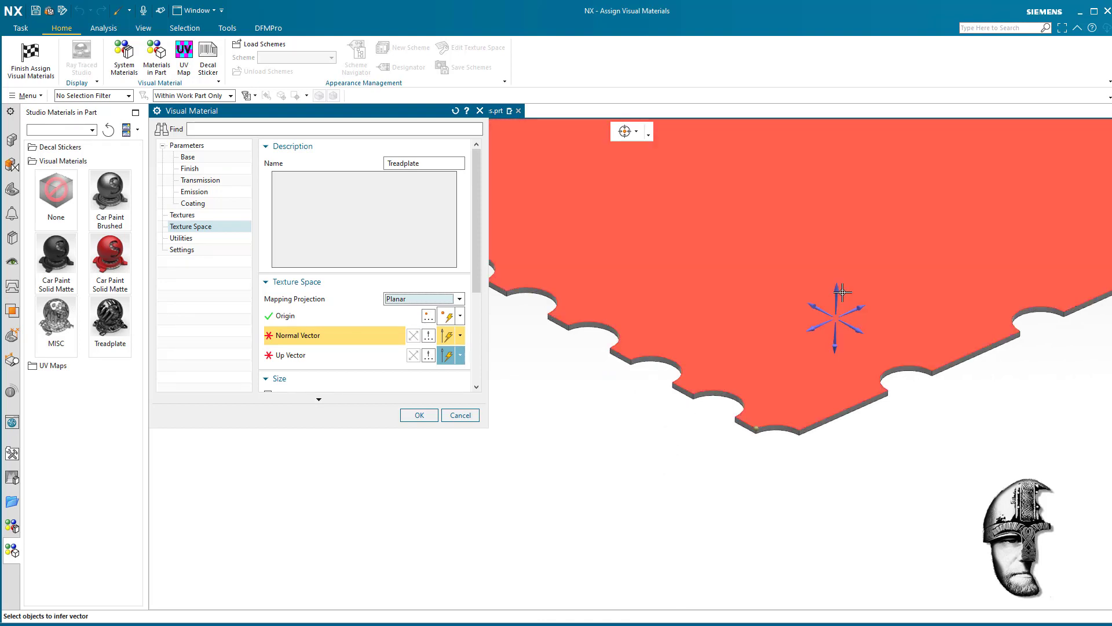
left_click(837, 292)
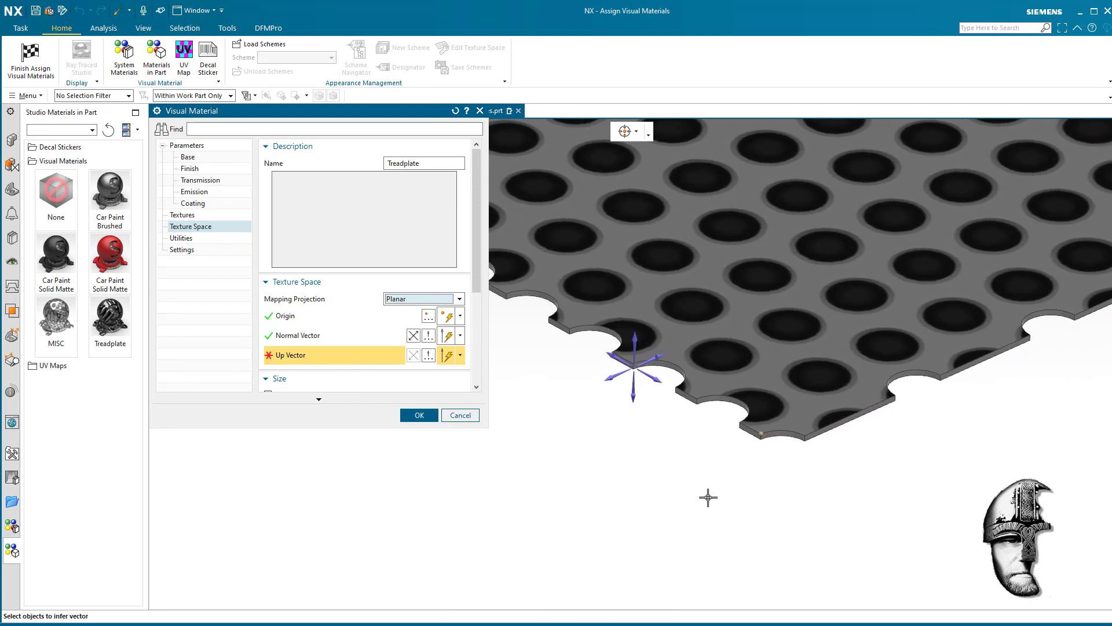
scroll(768, 514, "down", 1)
scroll(768, 515, "down", 1)
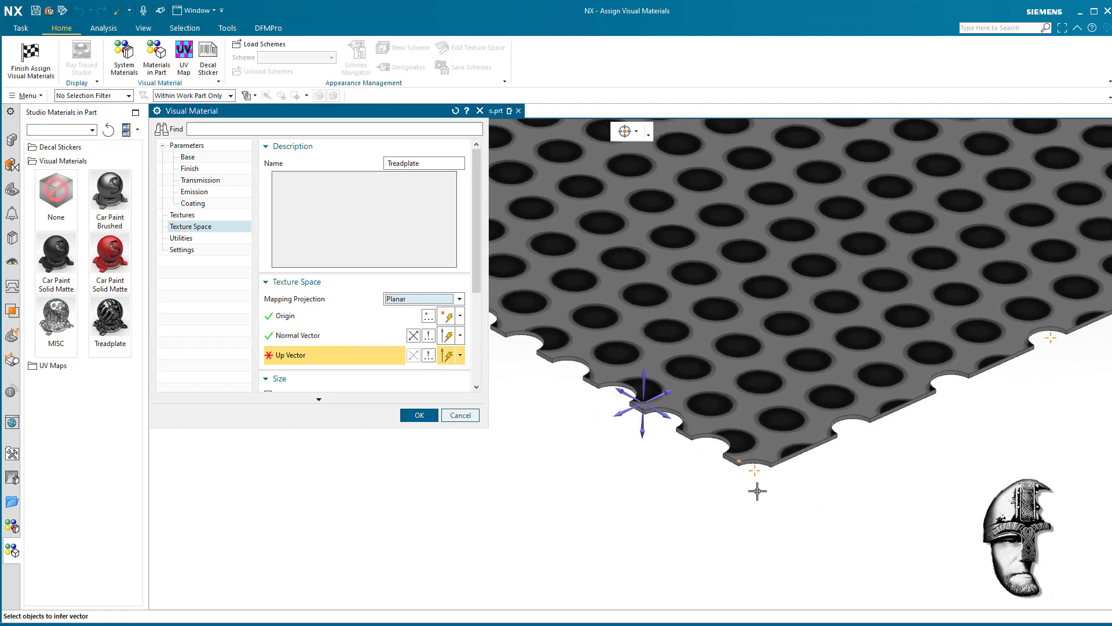
left_click(627, 393)
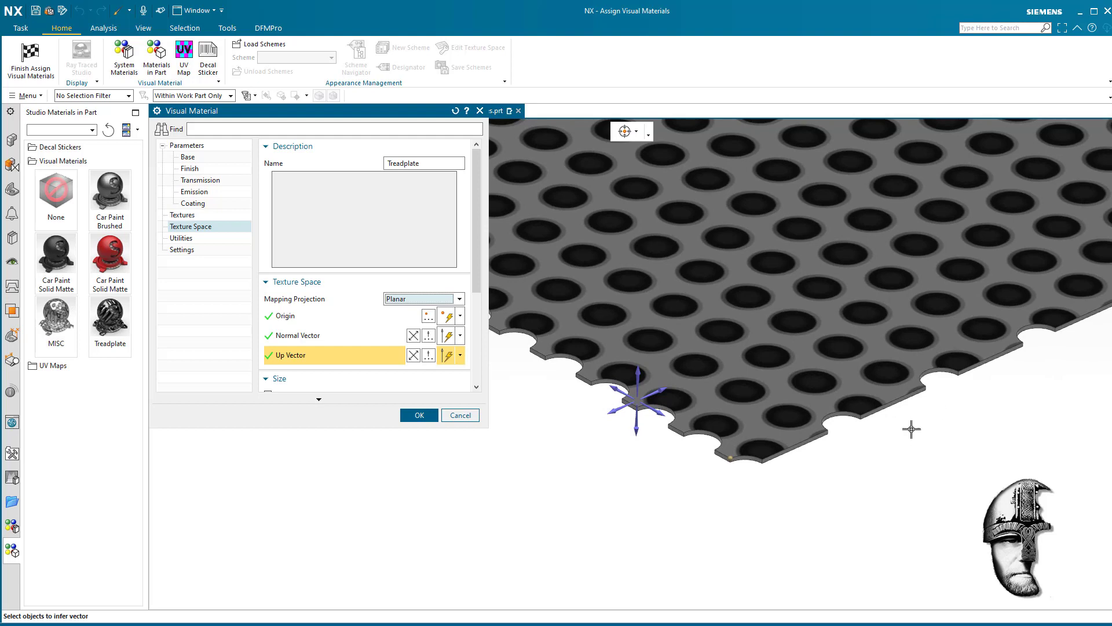
- Set the texture origin's Y coordinate to -7.5 mm, adjust its X coordinate to align the holes with the edge cut-outs, and accept the material
scroll(862, 529, "up", 4)
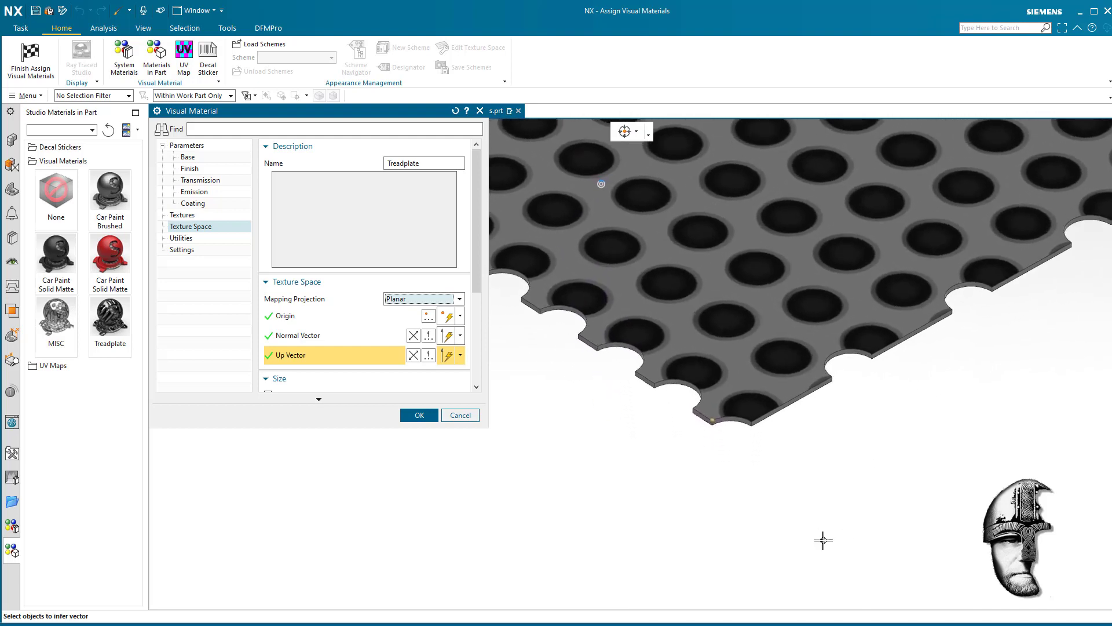
scroll(707, 427, "up", 3)
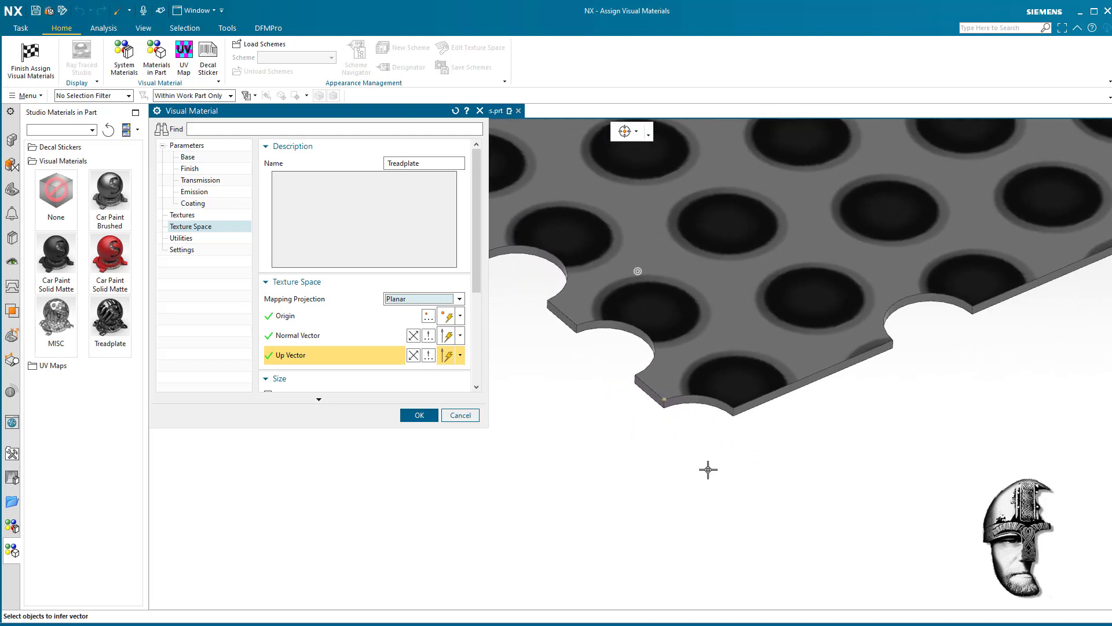
middle_click_drag(599, 519, 571, 500)
left_click(427, 318)
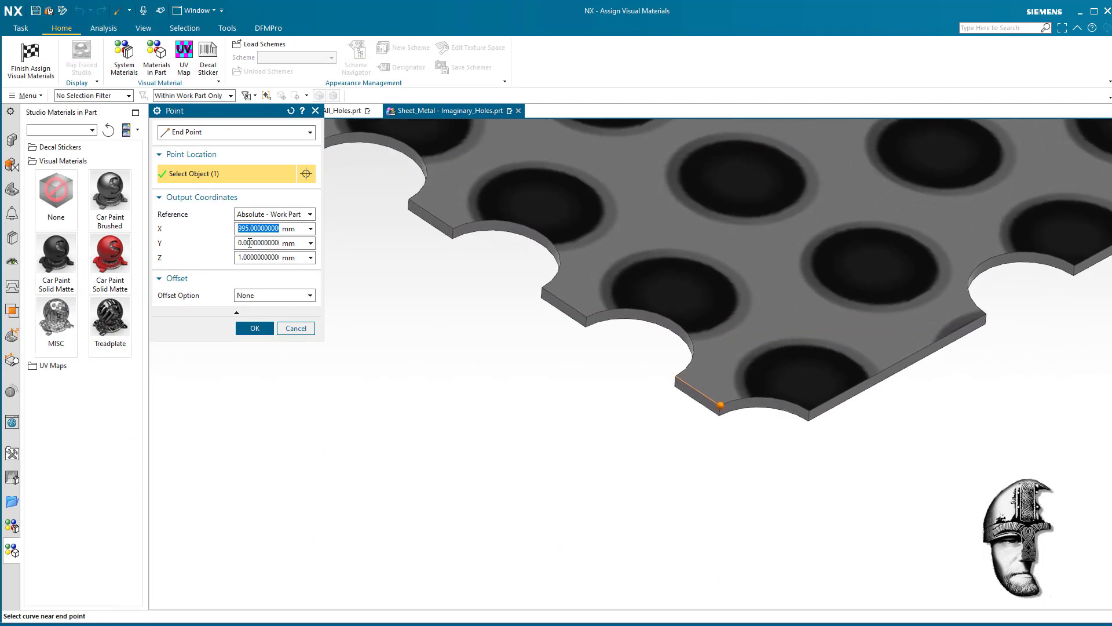
left_click(251, 243)
double_click(259, 243)
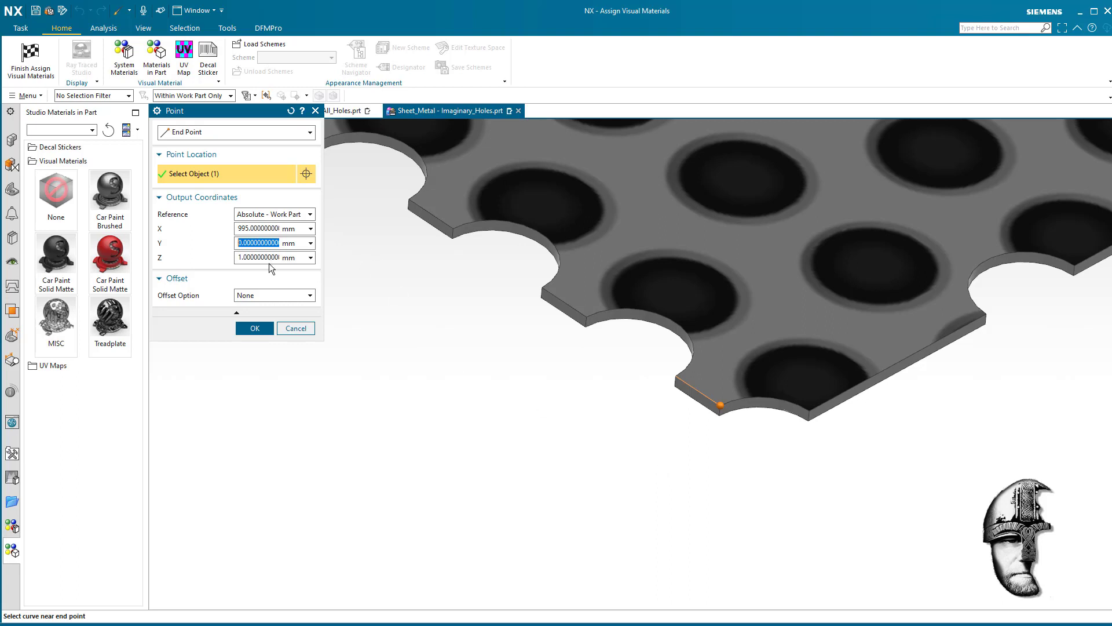
type("7.5")
type("-")
key("Return")
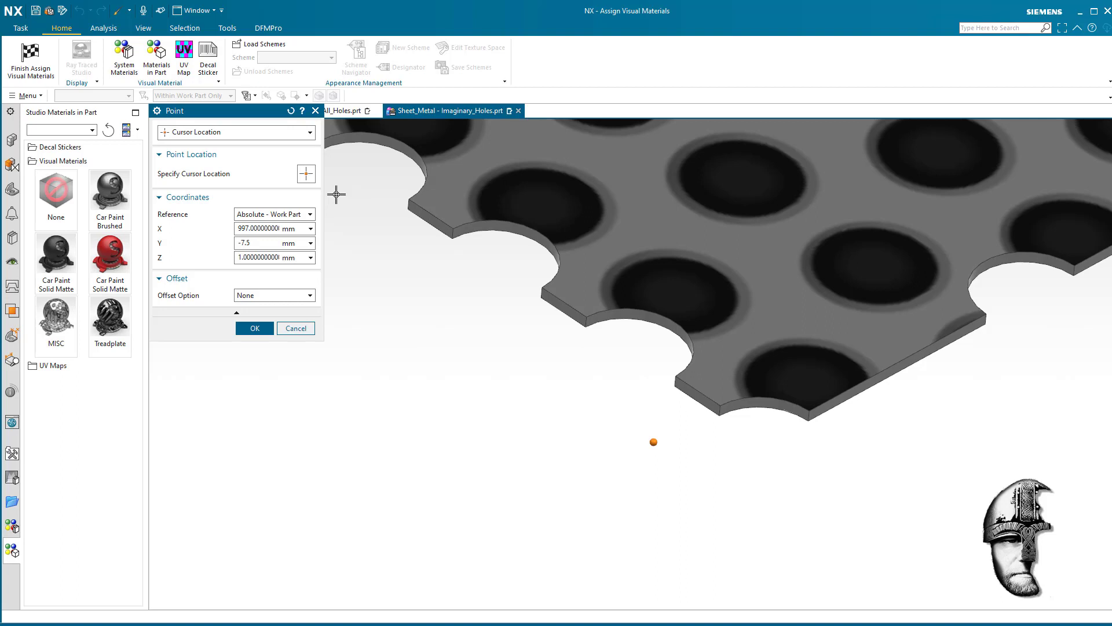
key("Return")
left_click(255, 328)
scroll(529, 475, "down", 4)
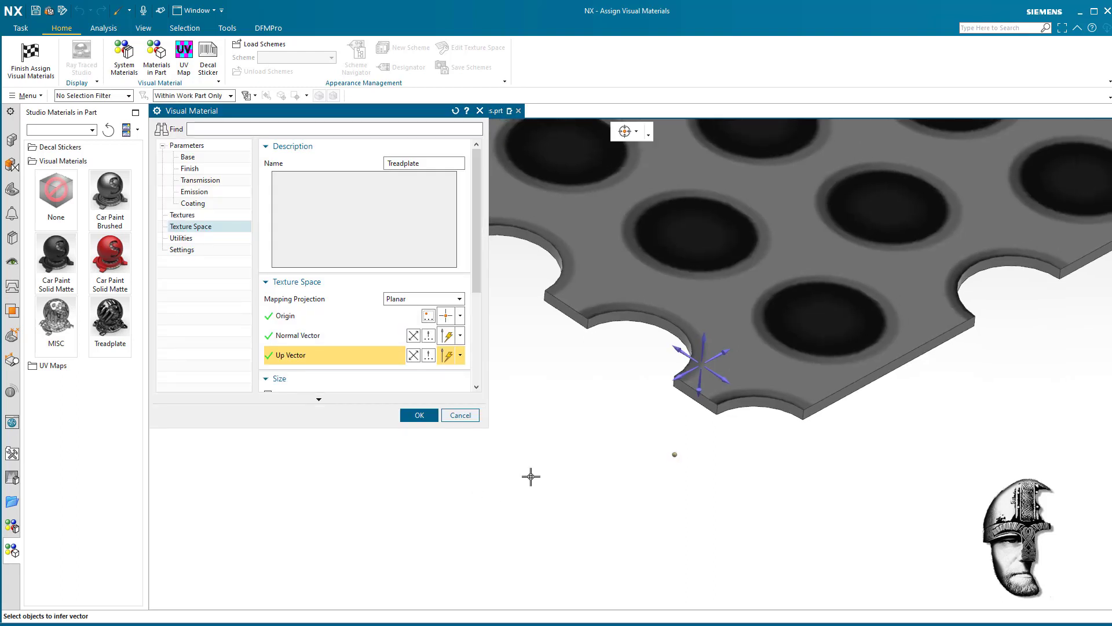
scroll(582, 458, "down", 6)
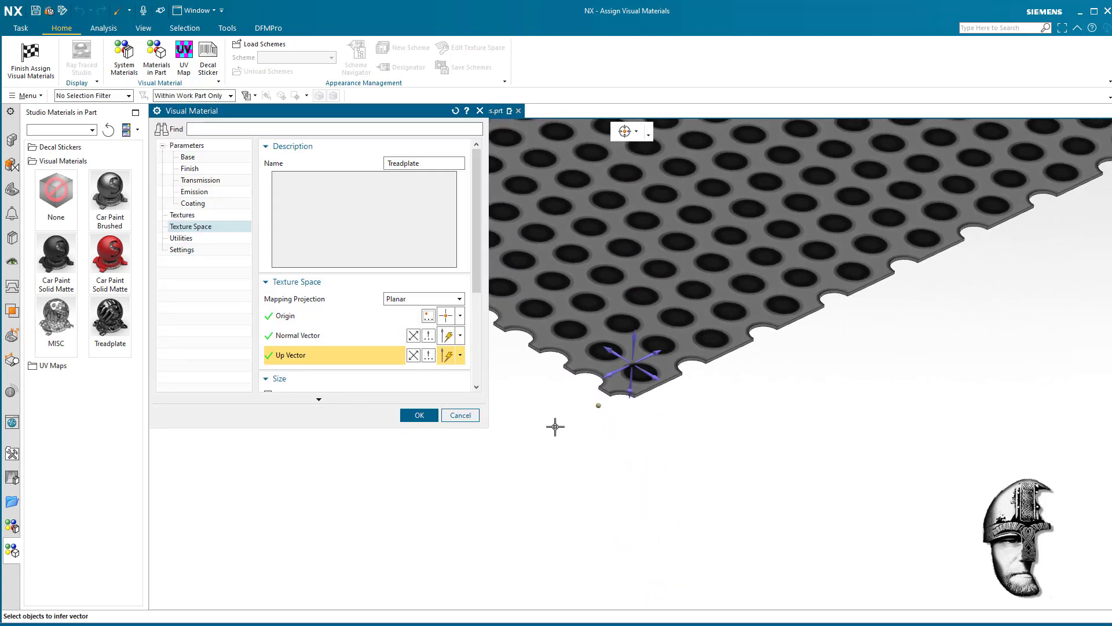
left_click(419, 415)
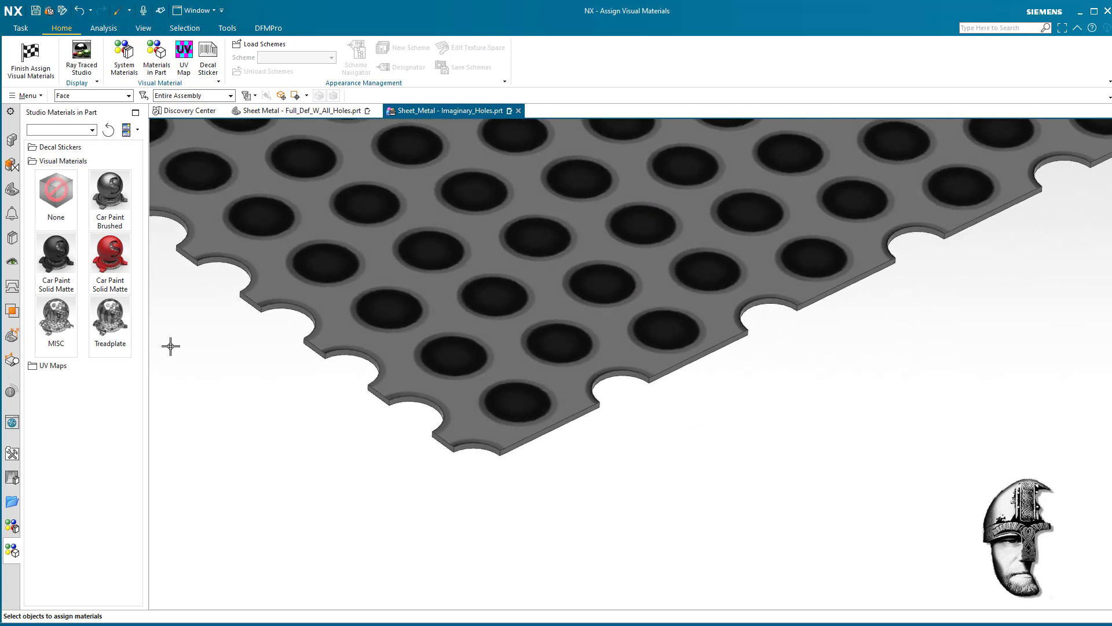
- Edit the Treadplate material and assign Transparent.png from the Imaginary_Holes folder as the image for the base Cut-out texture
right_click(107, 328)
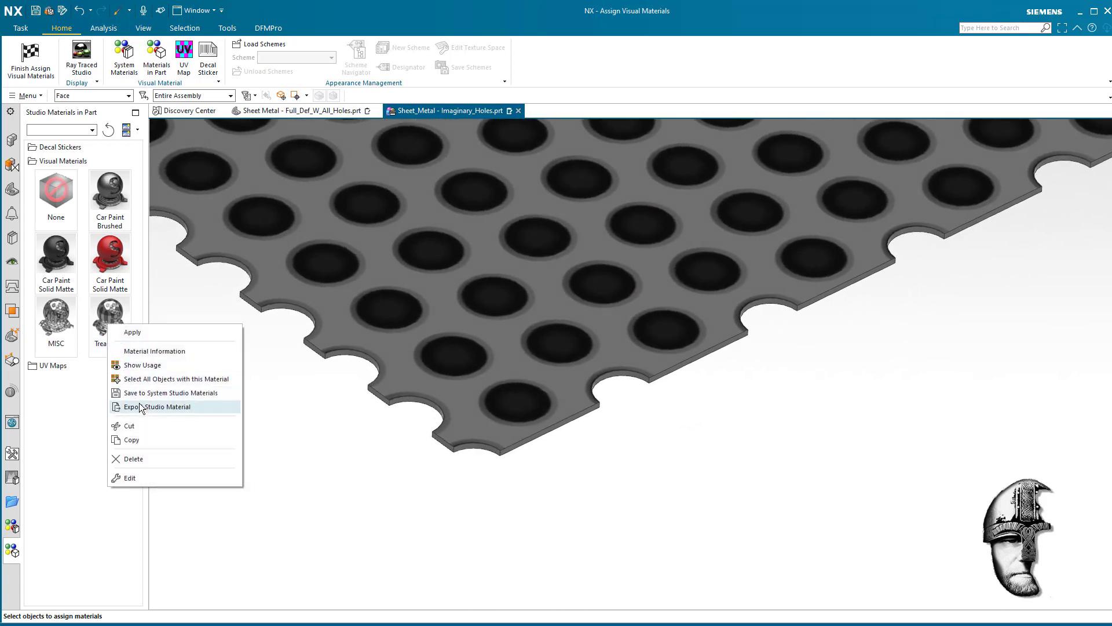
left_click(144, 455)
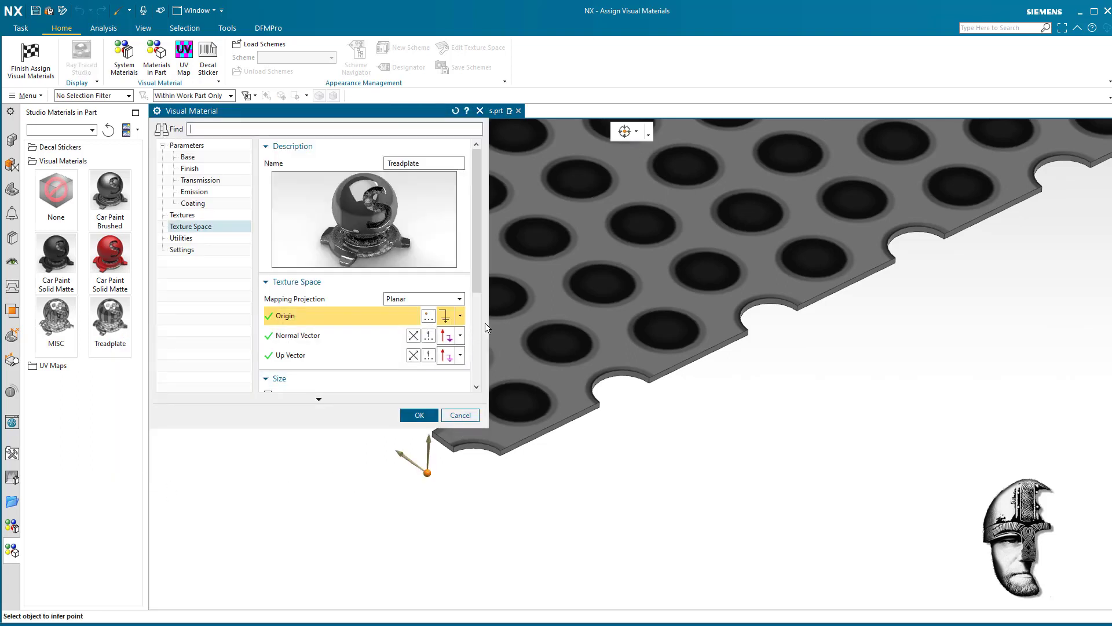
middle_click_drag(701, 476, 818, 476, "shift")
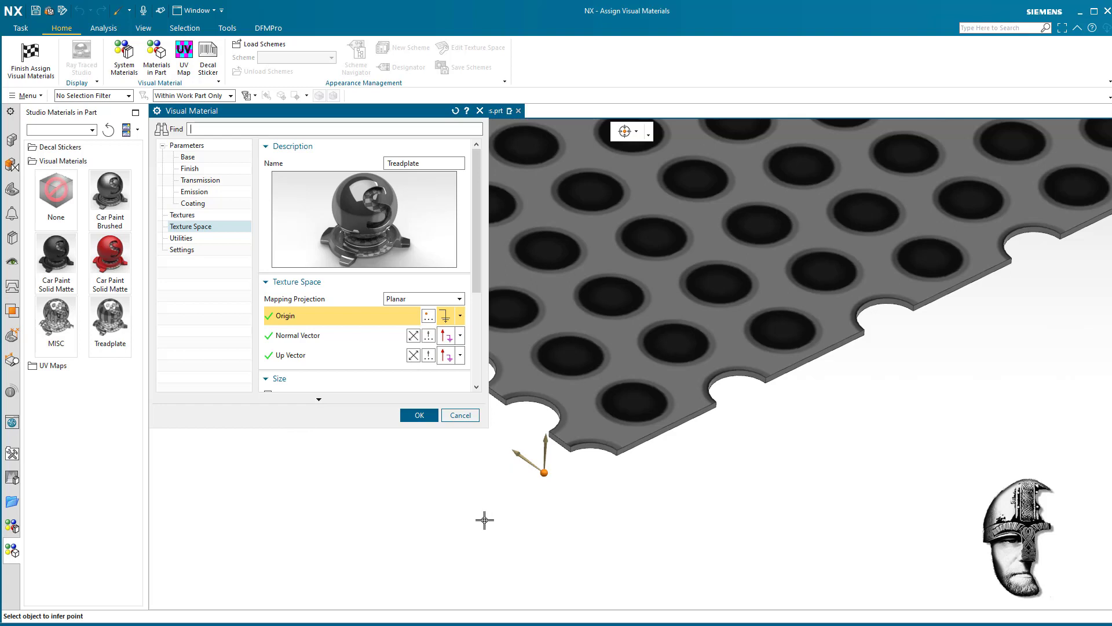
left_click(185, 215)
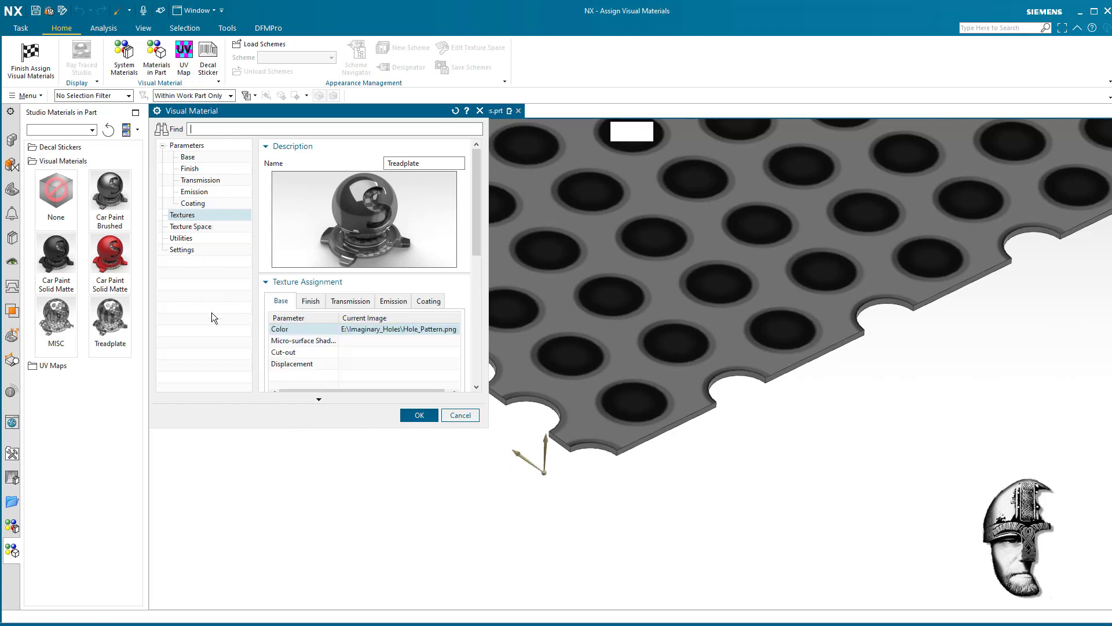
right_click(315, 352)
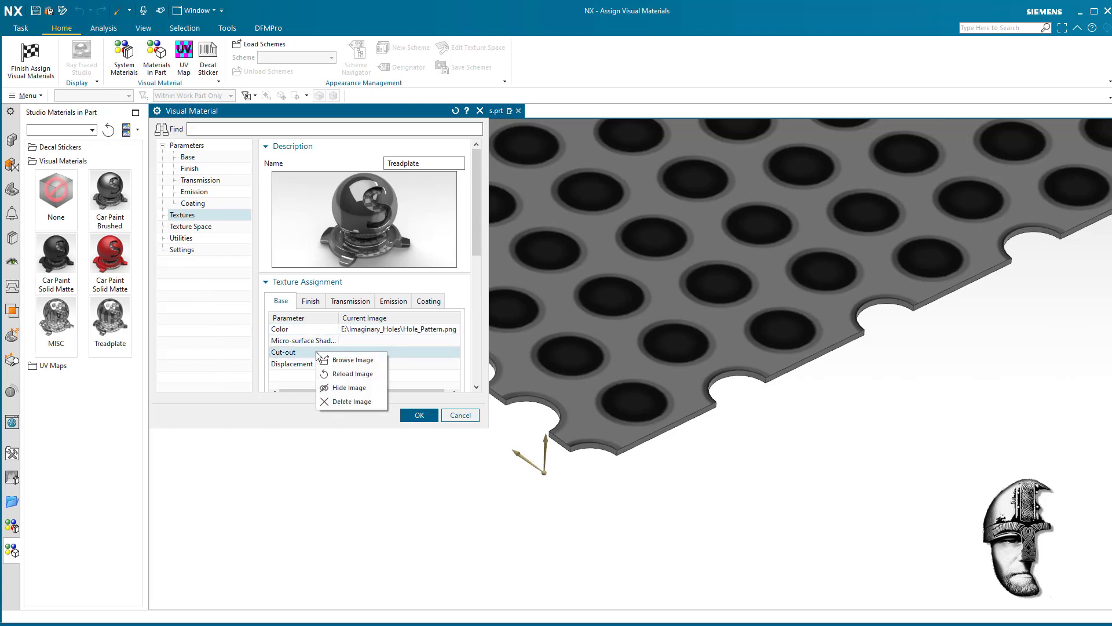
left_click(353, 360)
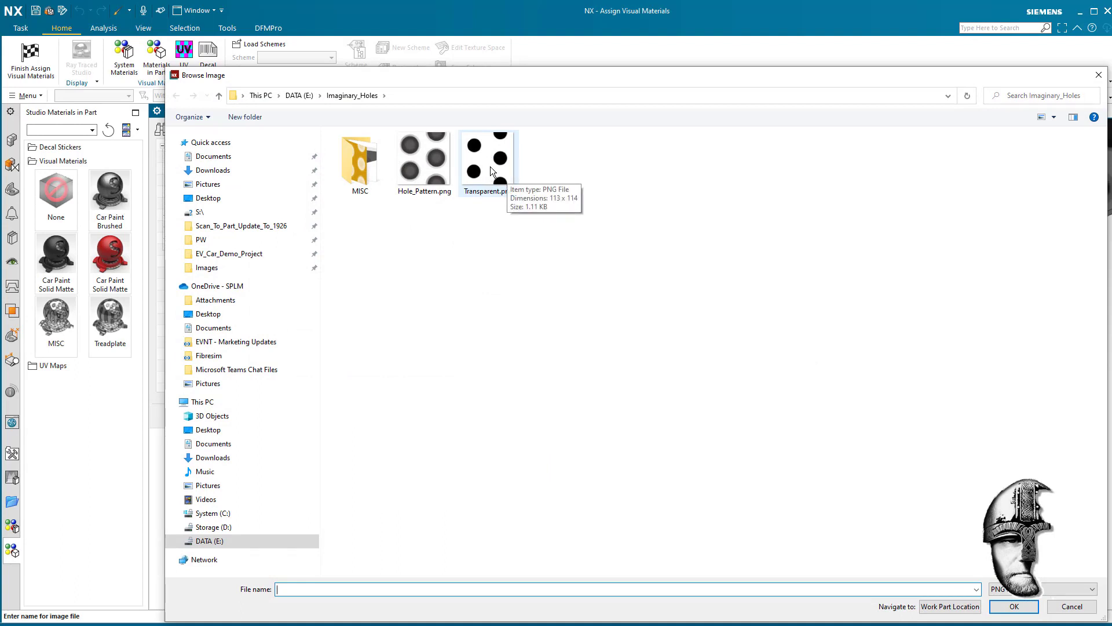
left_click(496, 186)
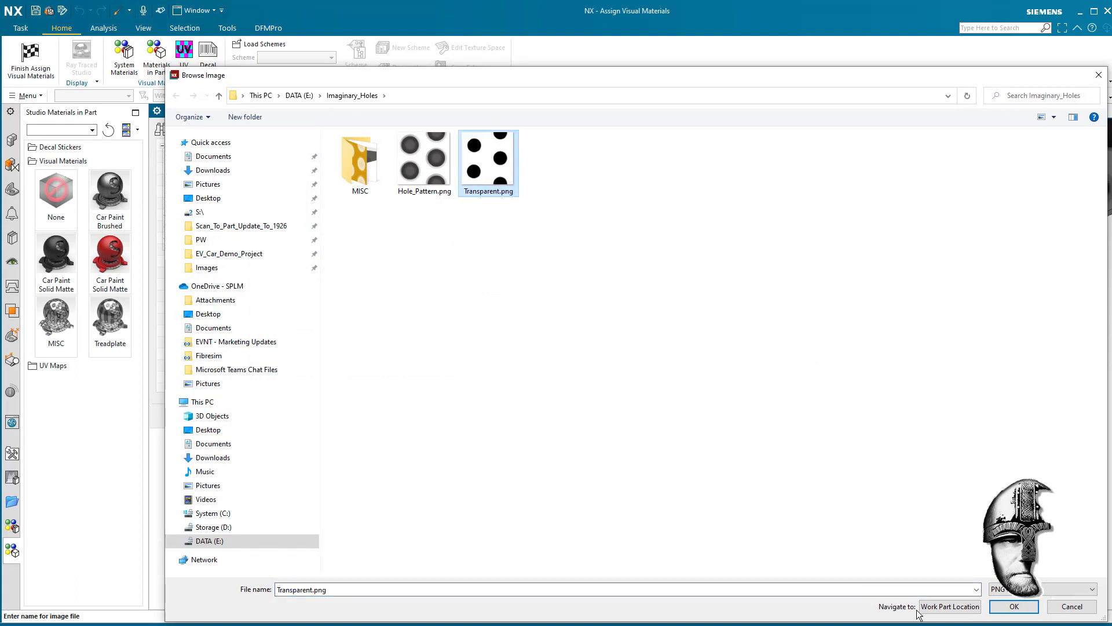
left_click(1014, 605)
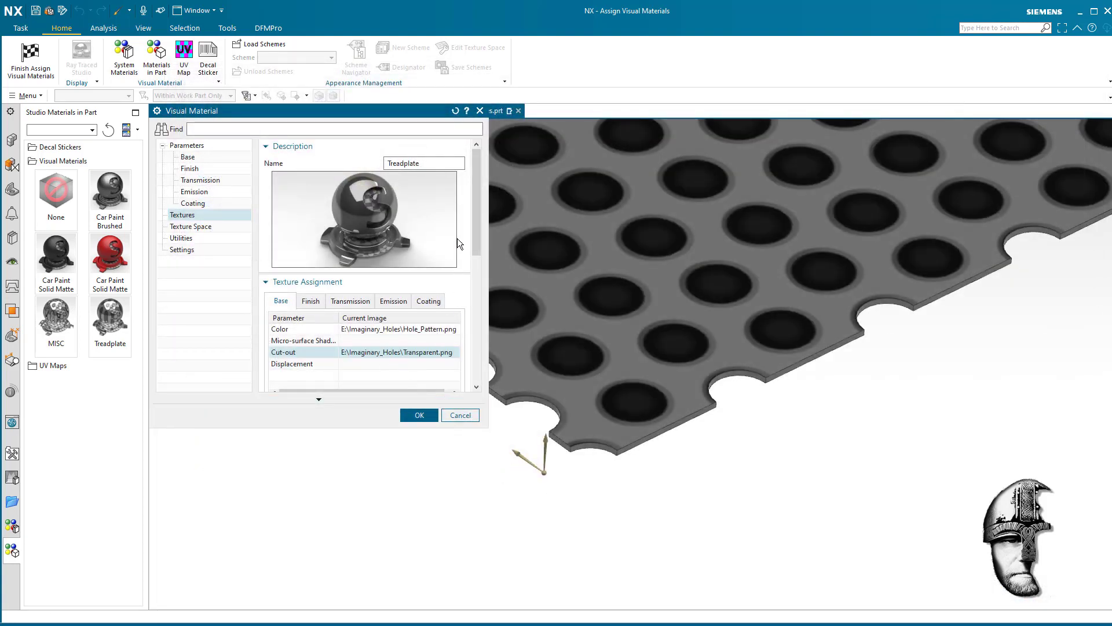
- Enable Resize Texture for the cut-out image, check a hole up close, and accept the material changes
left_click_drag(475, 229, 457, 308)
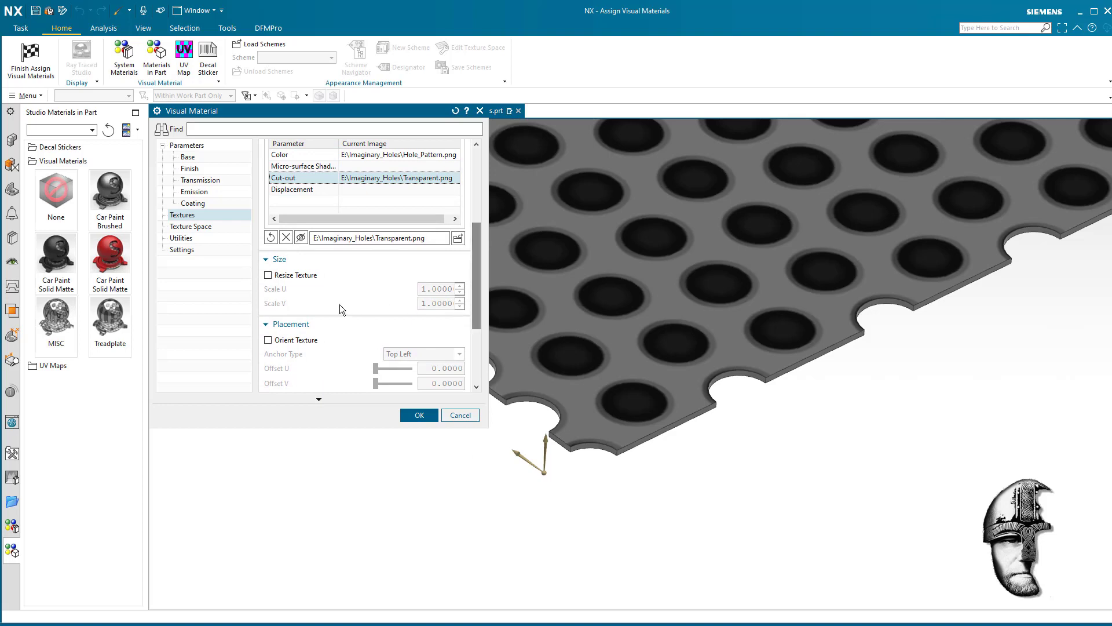
left_click(268, 275)
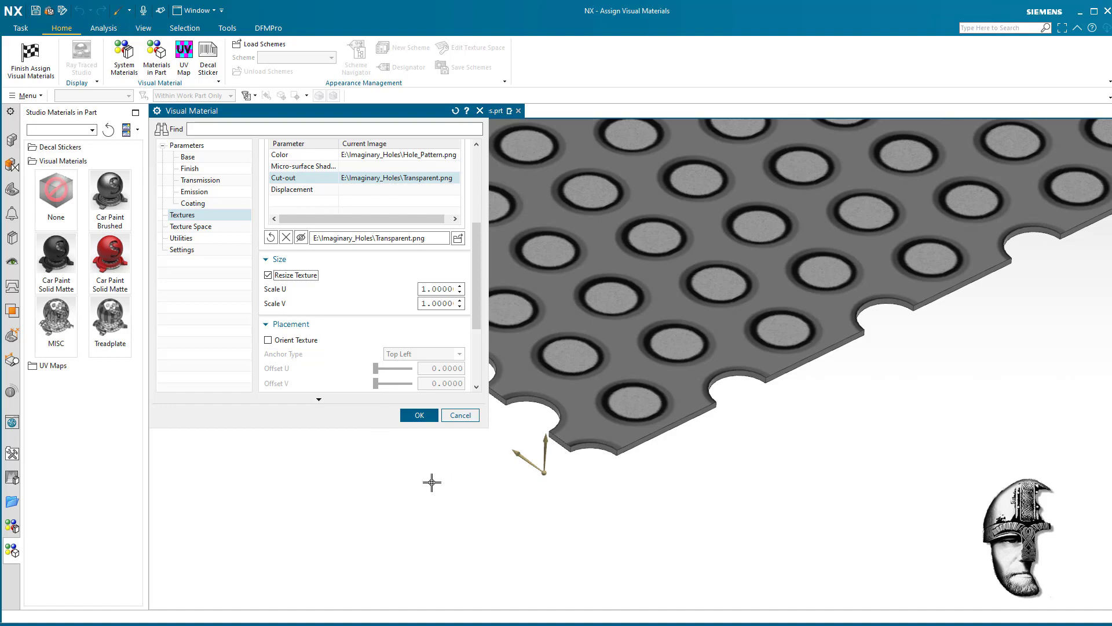
scroll(440, 475, "up", 10)
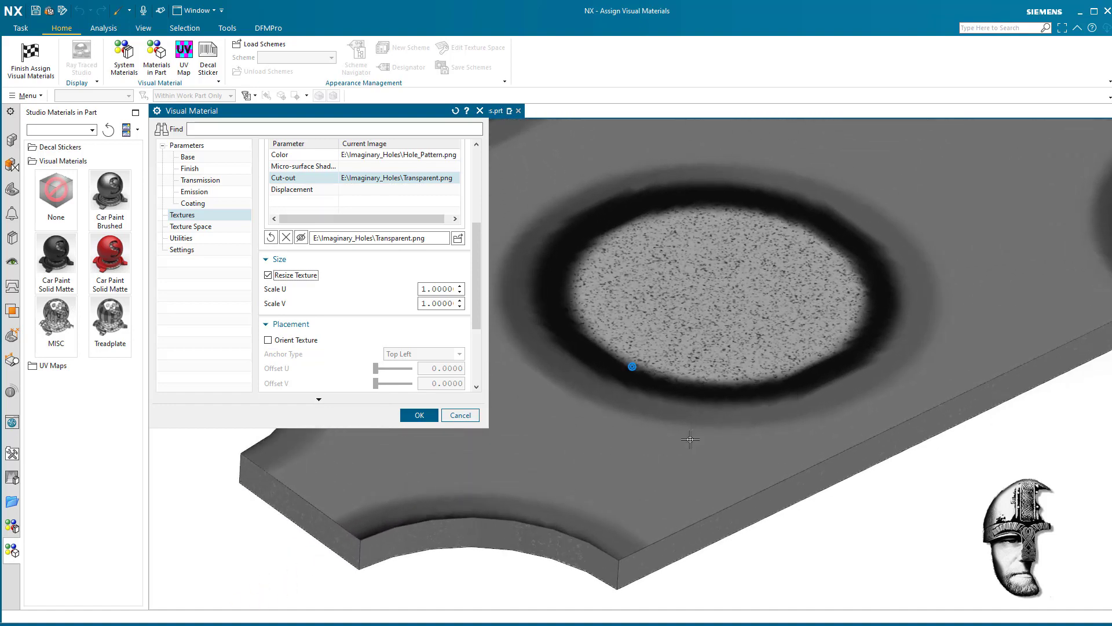
scroll(733, 412, "up", 5)
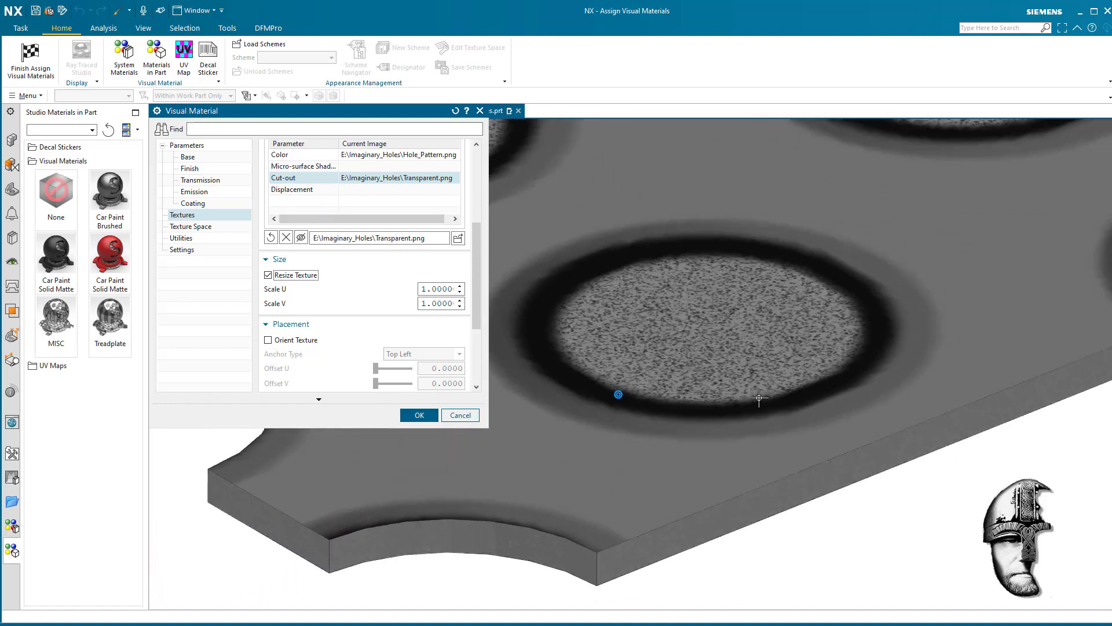
scroll(744, 343, "down", 10)
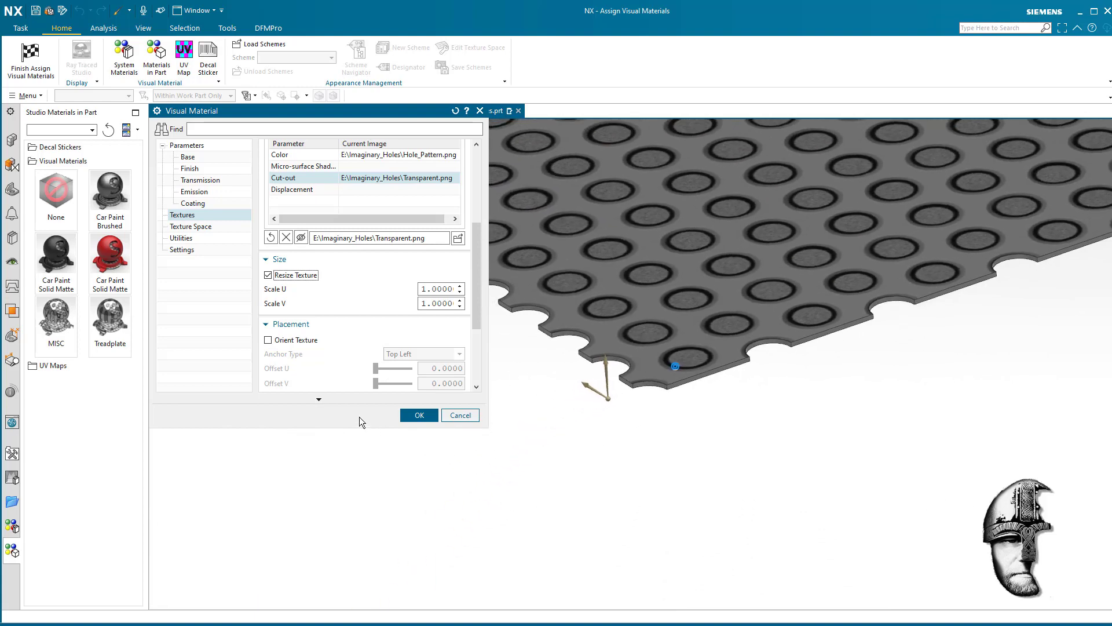
left_click(417, 415)
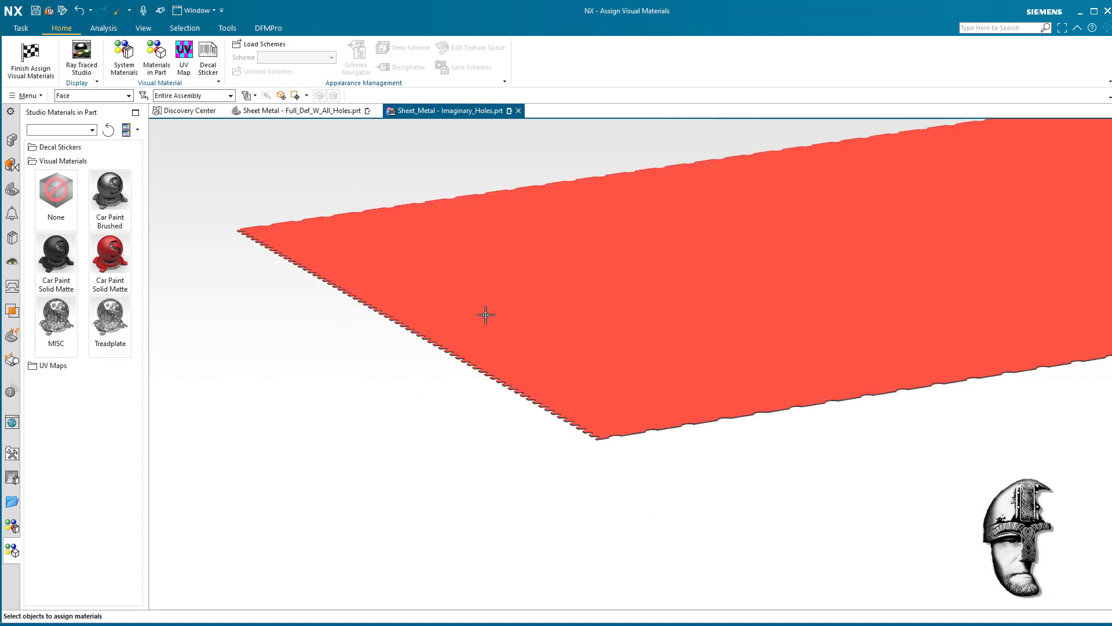
- Apply the Treadplate material to the sheet's opposite, hidden face
left_click_drag(111, 318, 608, 429)
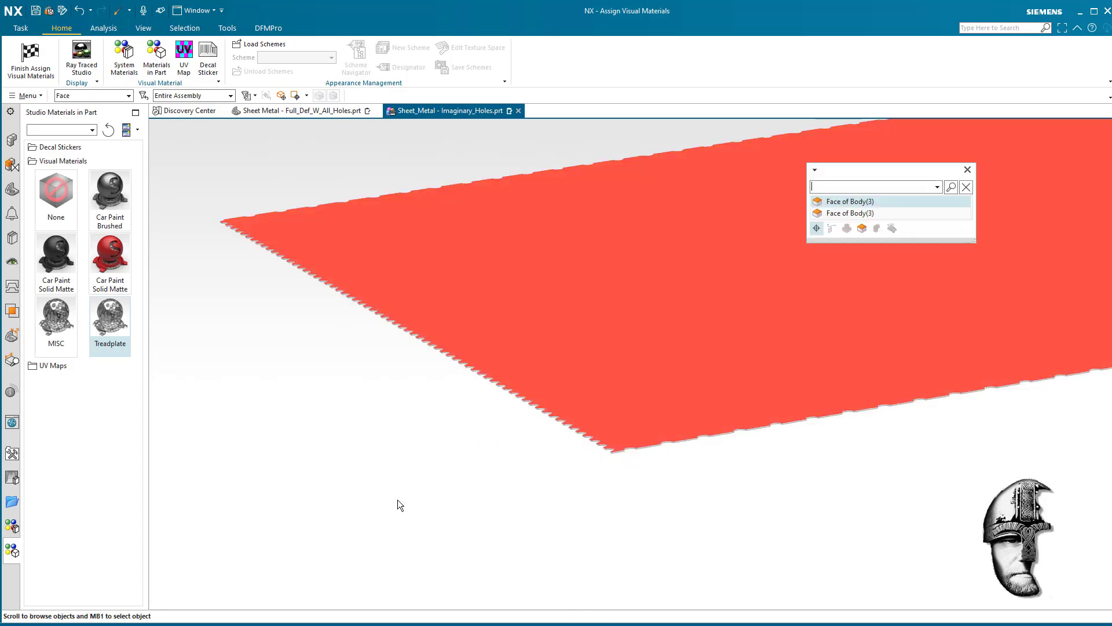
left_click(841, 213)
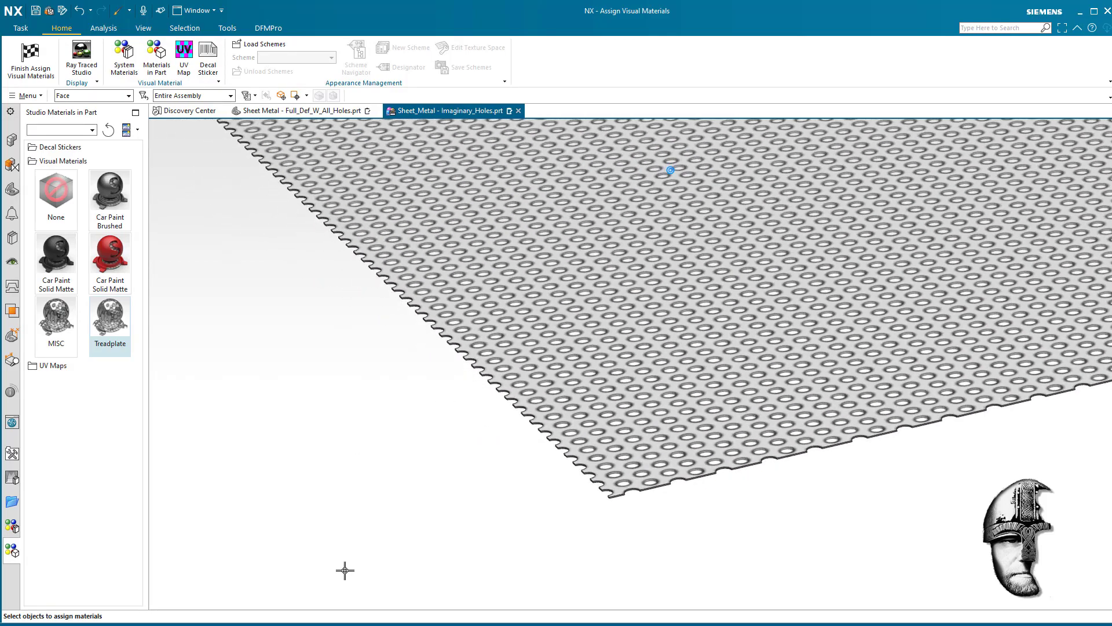
- Examine the see-through holes and their alignment with the real edge cut-outs from several angles and distances
scroll(351, 568, "up", 7)
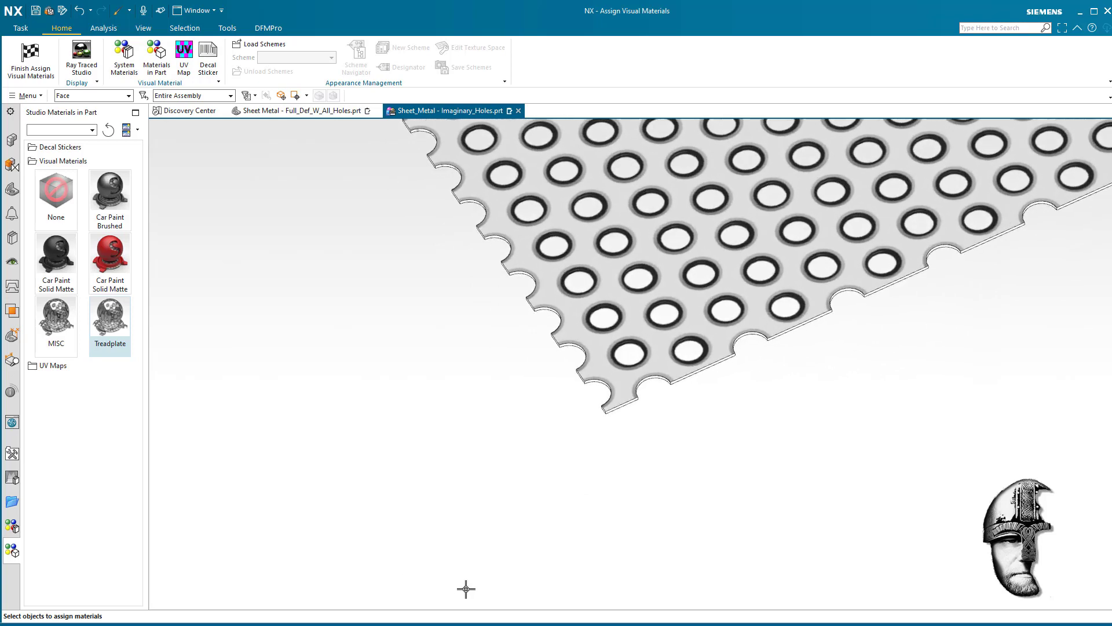
mouse_move(551, 583)
middle_mouse_down()
mouse_move(555, 536)
mouse_move(589, 549)
mouse_move(575, 528)
middle_mouse_up()
scroll(574, 529, "down", 5)
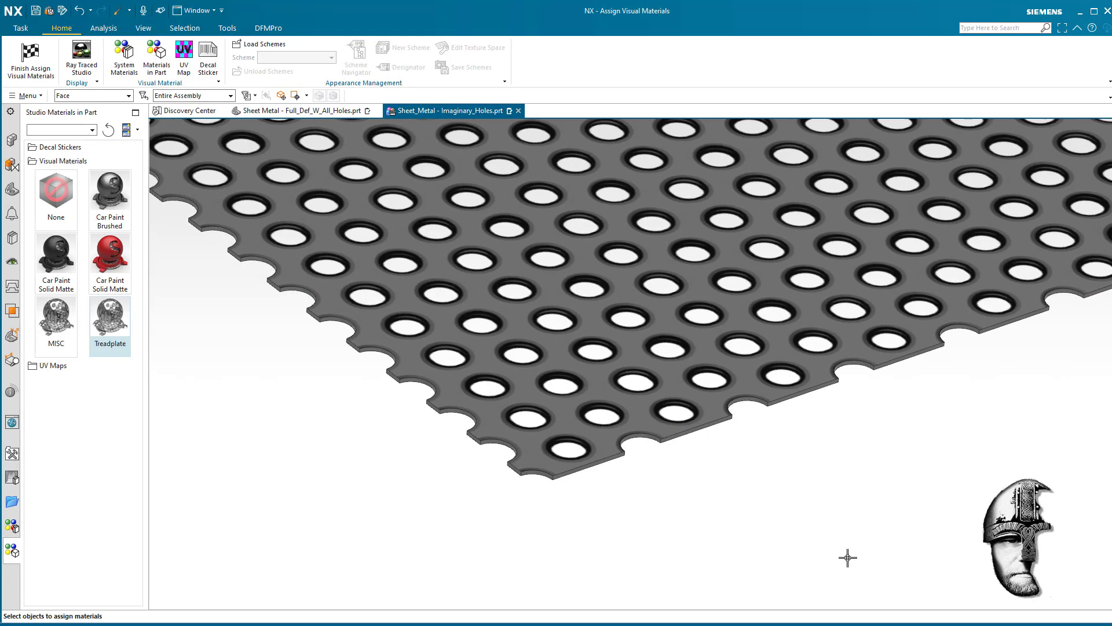
scroll(819, 543, "up", 5)
mouse_move(699, 379)
middle_mouse_down()
mouse_move(660, 401)
mouse_move(904, 485)
mouse_move(794, 469)
middle_mouse_up()
scroll(904, 484, "down", 4)
scroll(731, 399, "down", 10)
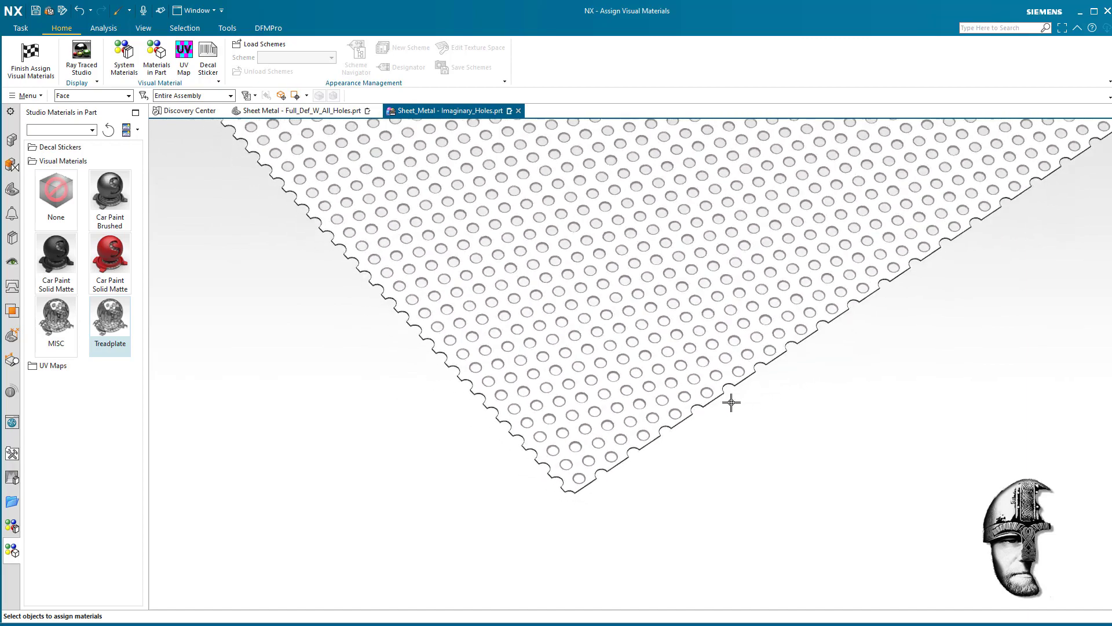
- Filter face selection to the Cylinder type, select all matching edge cut-out faces, and apply the black Car Paint Solid Matte material
scroll(758, 452, "down", 6)
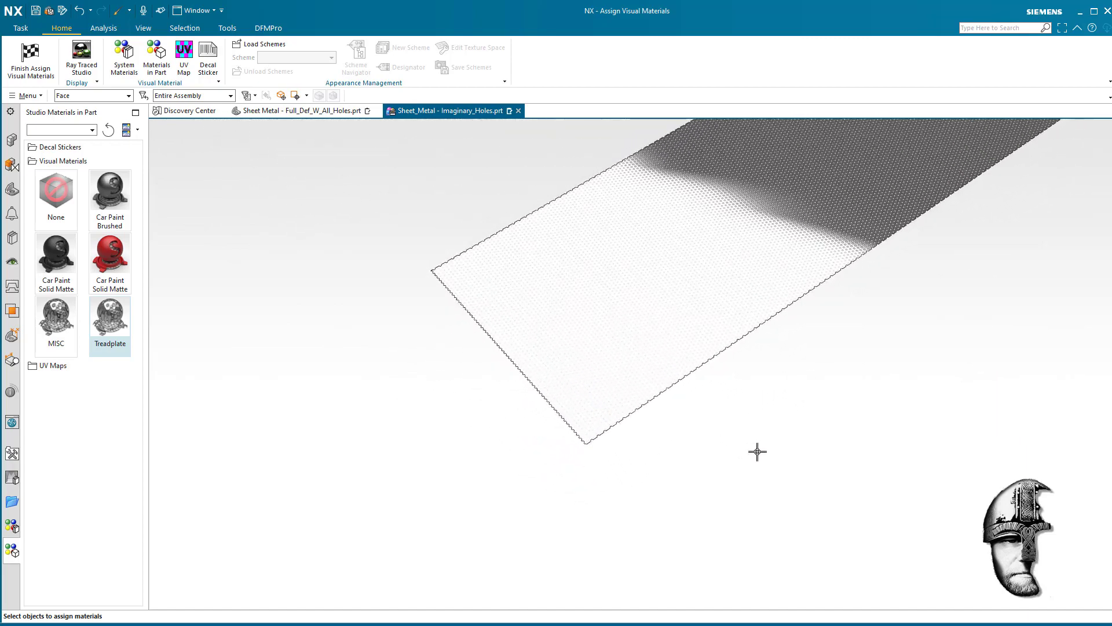
mouse_move(758, 452)
middle_mouse_down()
mouse_move(633, 297)
mouse_move(504, 328)
mouse_move(553, 360)
mouse_move(642, 350)
middle_mouse_up()
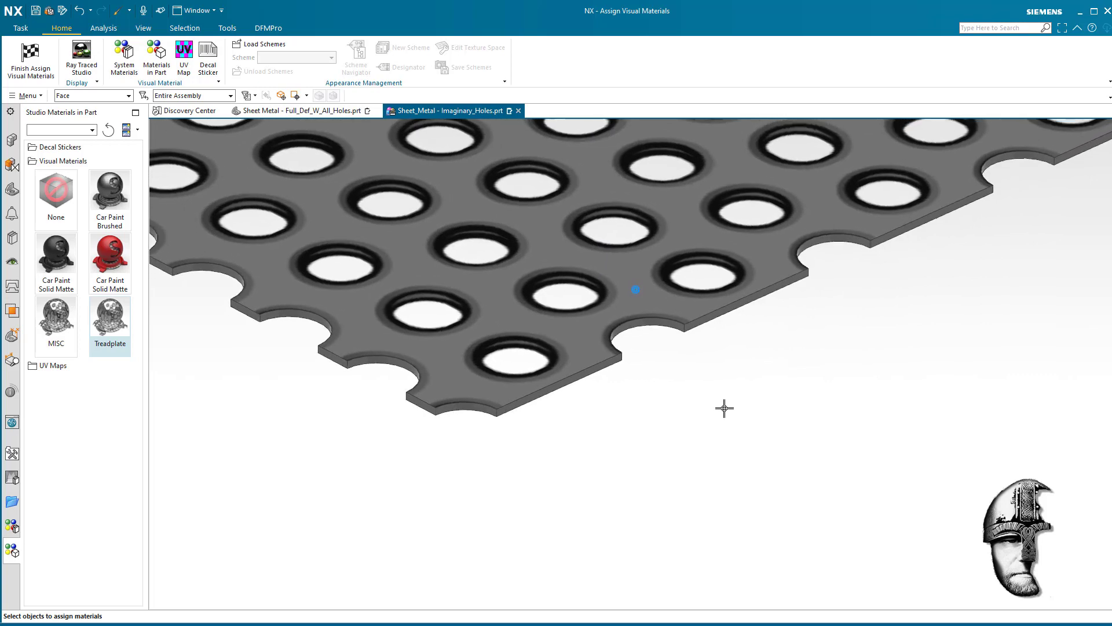
left_click(591, 295)
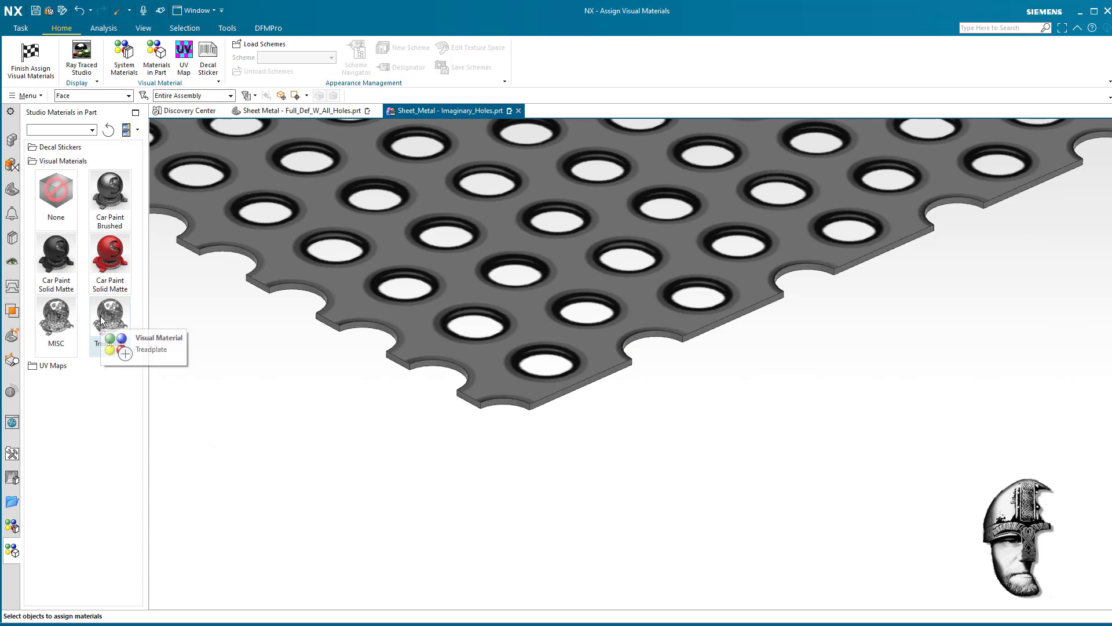
left_click(213, 238)
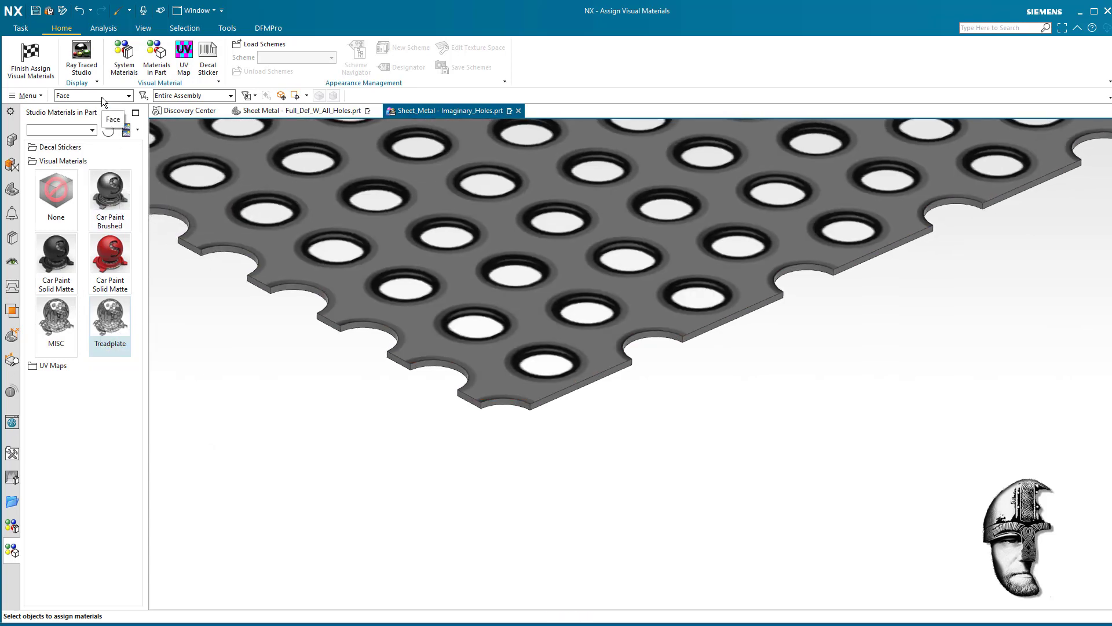
left_click(253, 96)
left_click(283, 110)
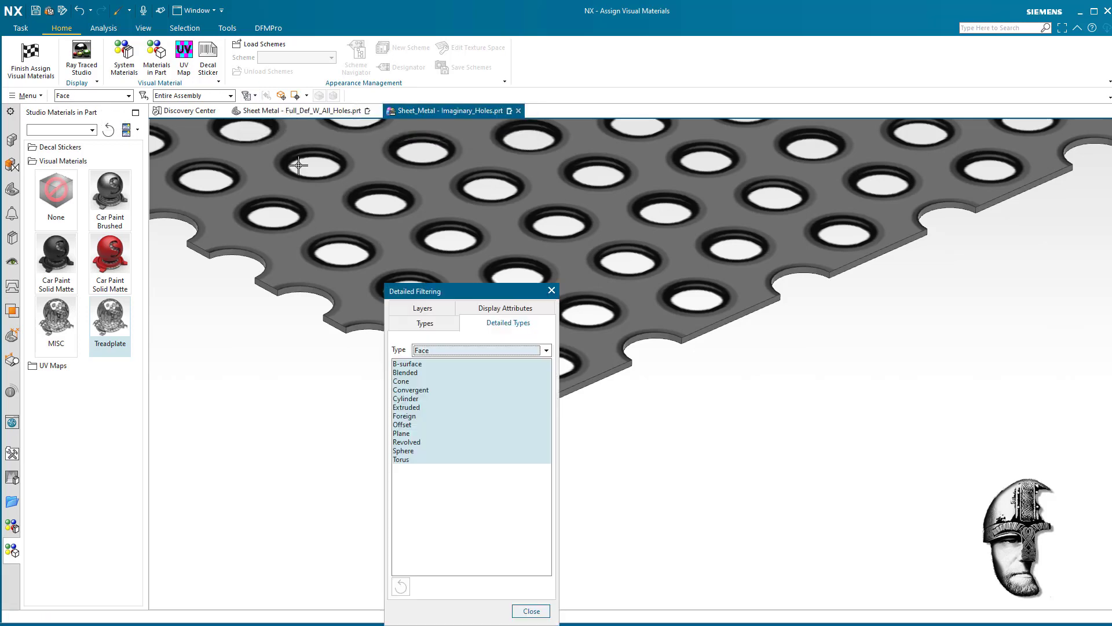
left_click(430, 399)
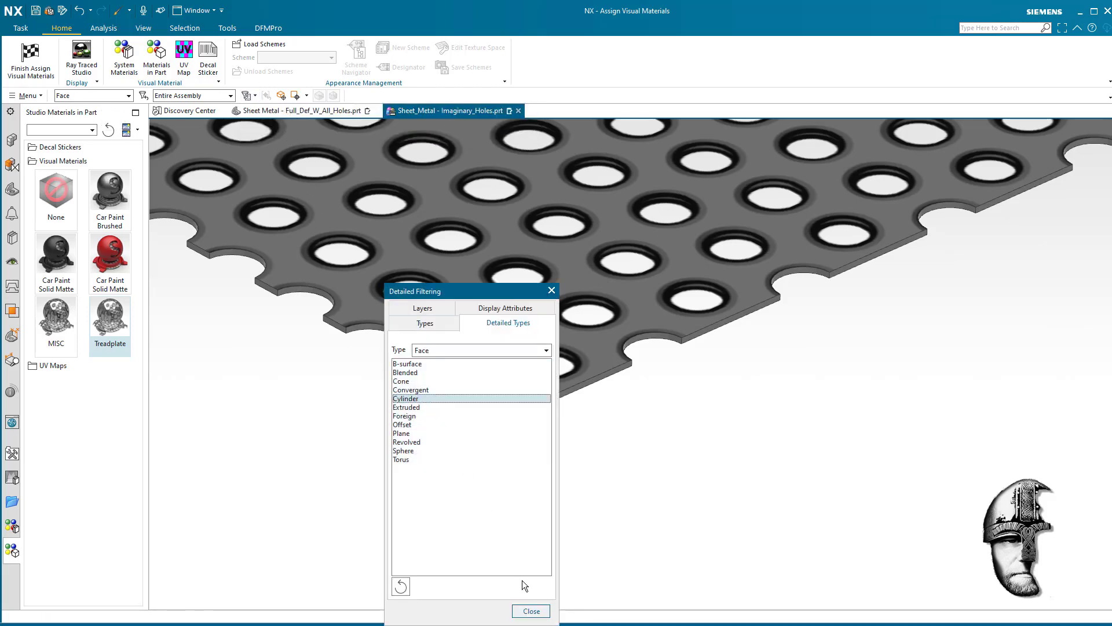
left_click(531, 611)
key("ctrl+a")
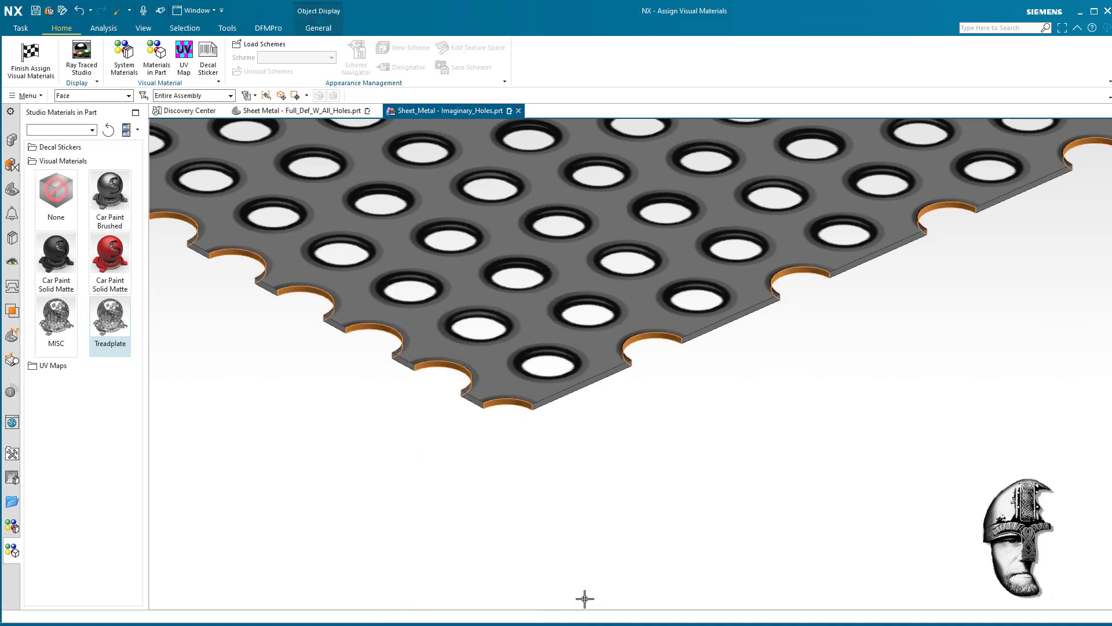
left_click(56, 257)
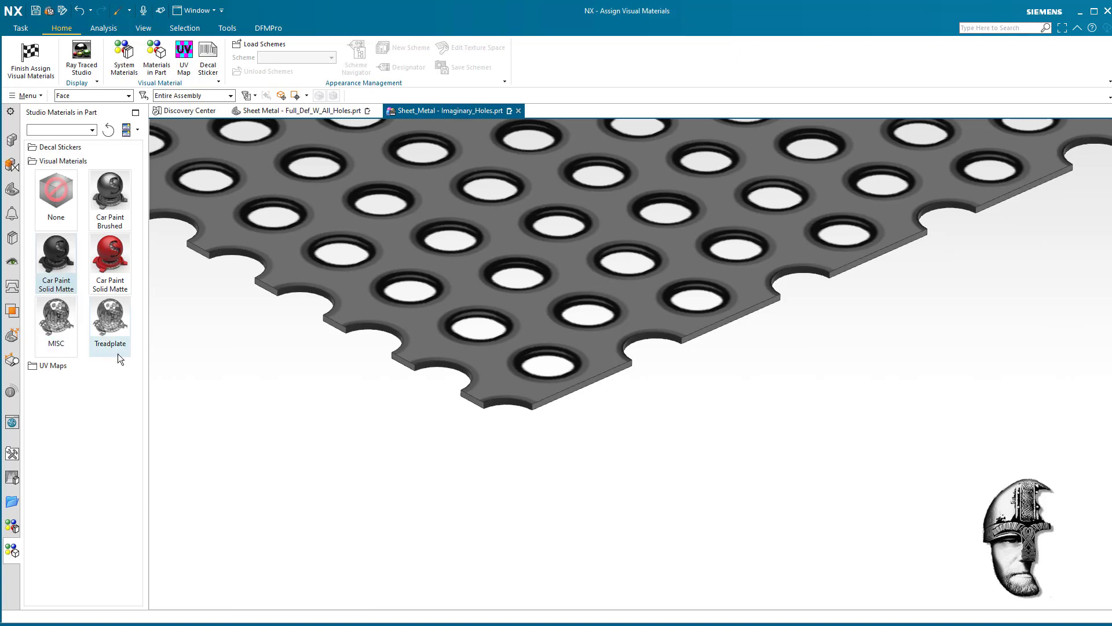
- Examine the edge cut-outs and textured holes near the sheet's corner at different distances and from both sides
scroll(642, 456, "up", 2)
scroll(662, 419, "up", 1)
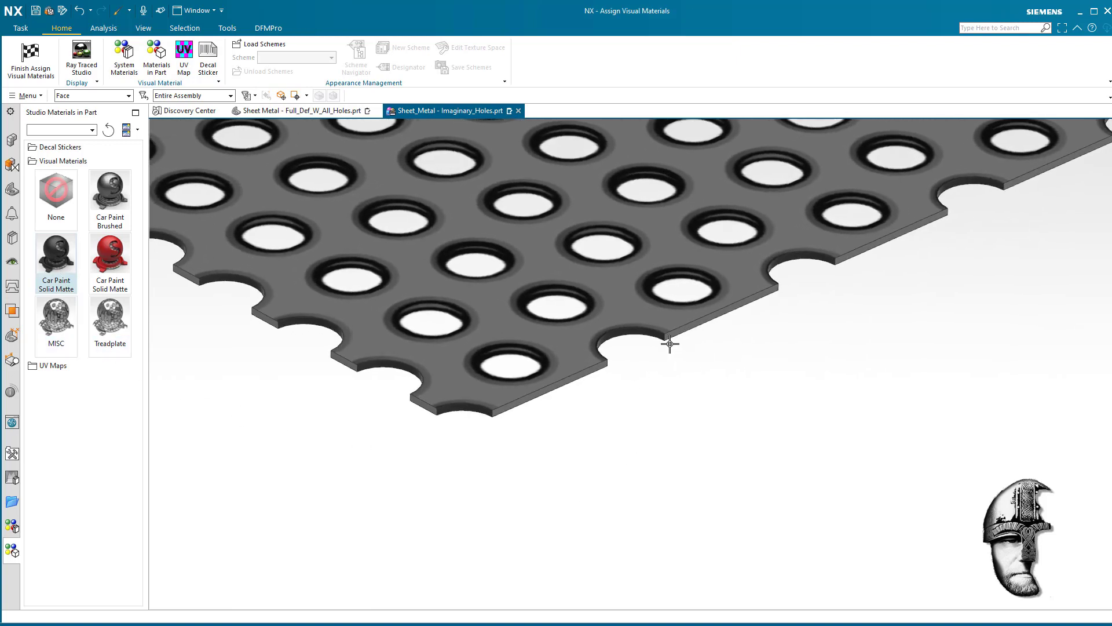
scroll(608, 336, "down", 1)
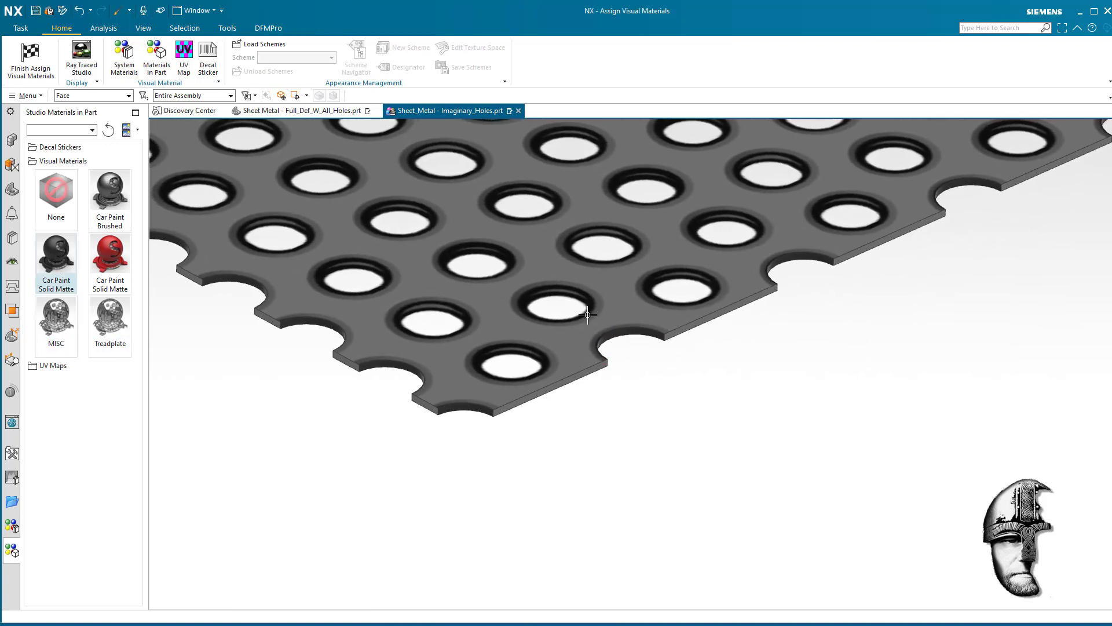
scroll(750, 465, "down", 2)
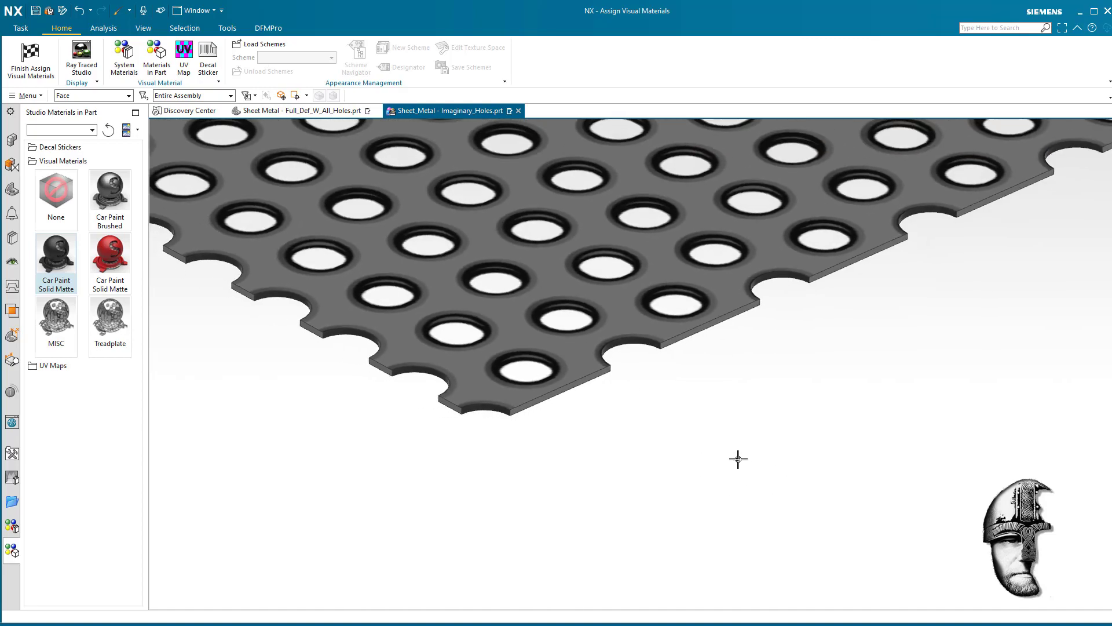
scroll(738, 459, "down", 4)
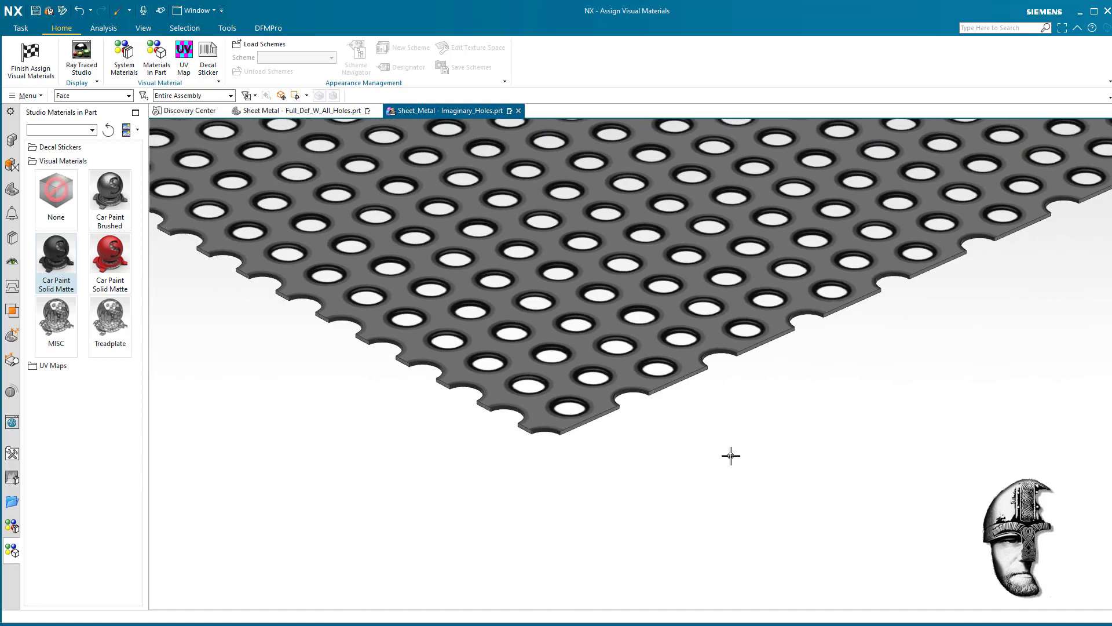
scroll(731, 456, "down", 5)
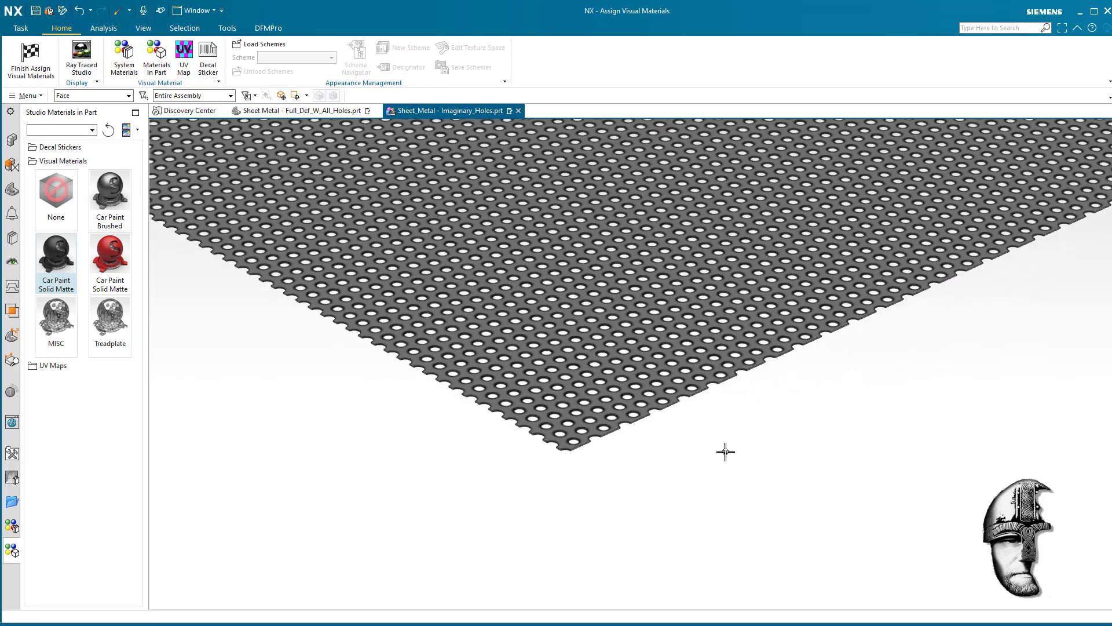
scroll(726, 451, "up", 3)
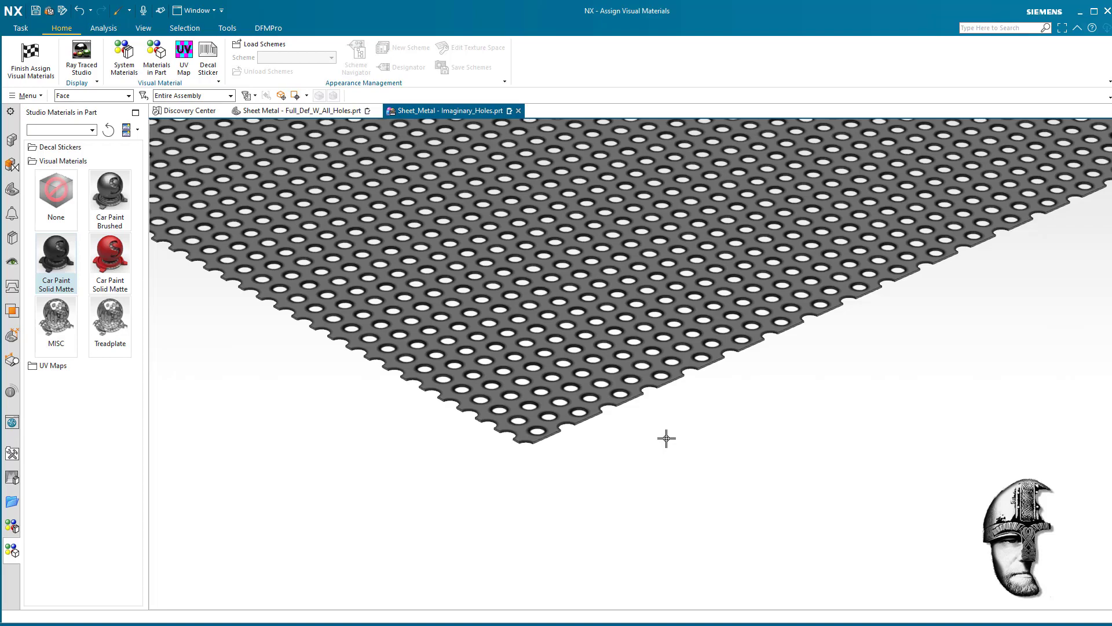
middle_click_drag(666, 438, 668, 438)
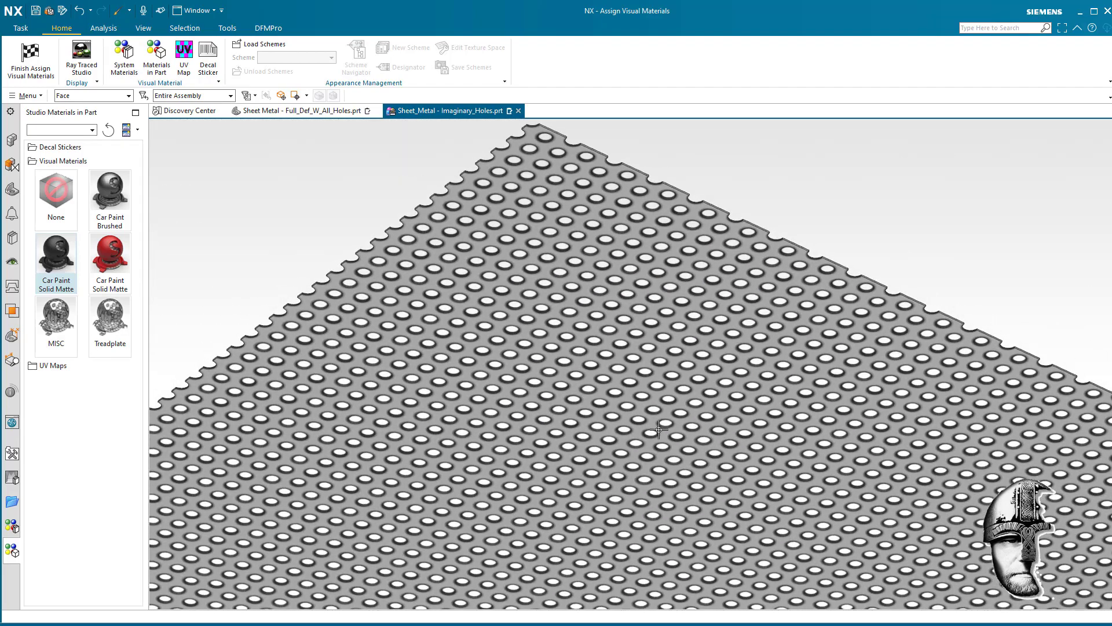
scroll(581, 263, "up", 4)
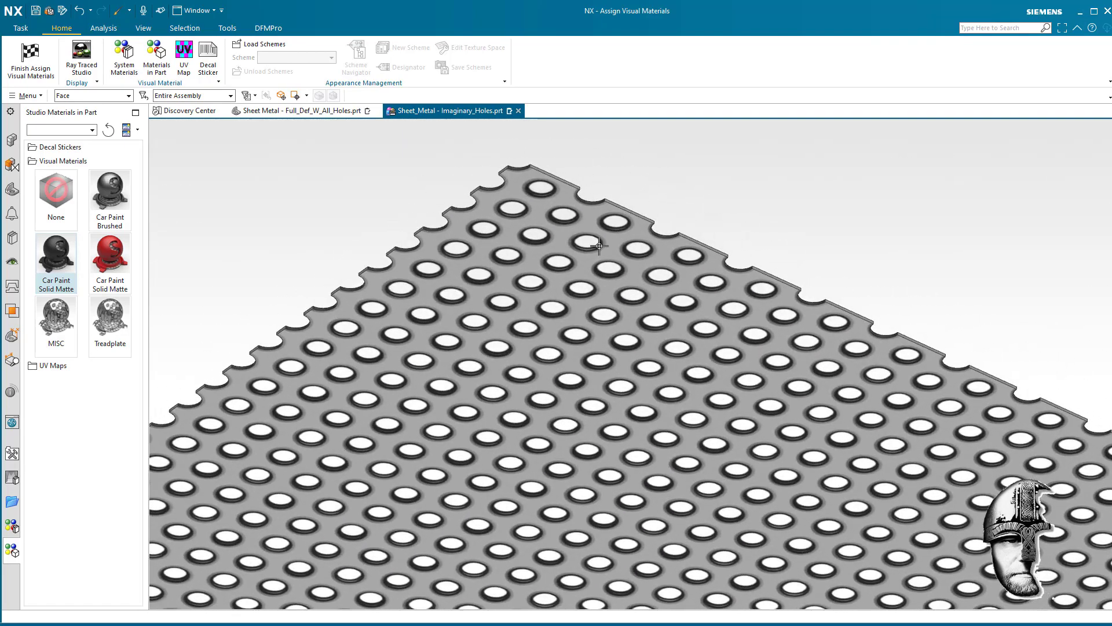
mouse_move(759, 221)
middle_mouse_down()
mouse_move(824, 241)
mouse_move(745, 404)
mouse_move(634, 446)
mouse_move(196, 363)
mouse_move(55, 203)
middle_mouse_up()
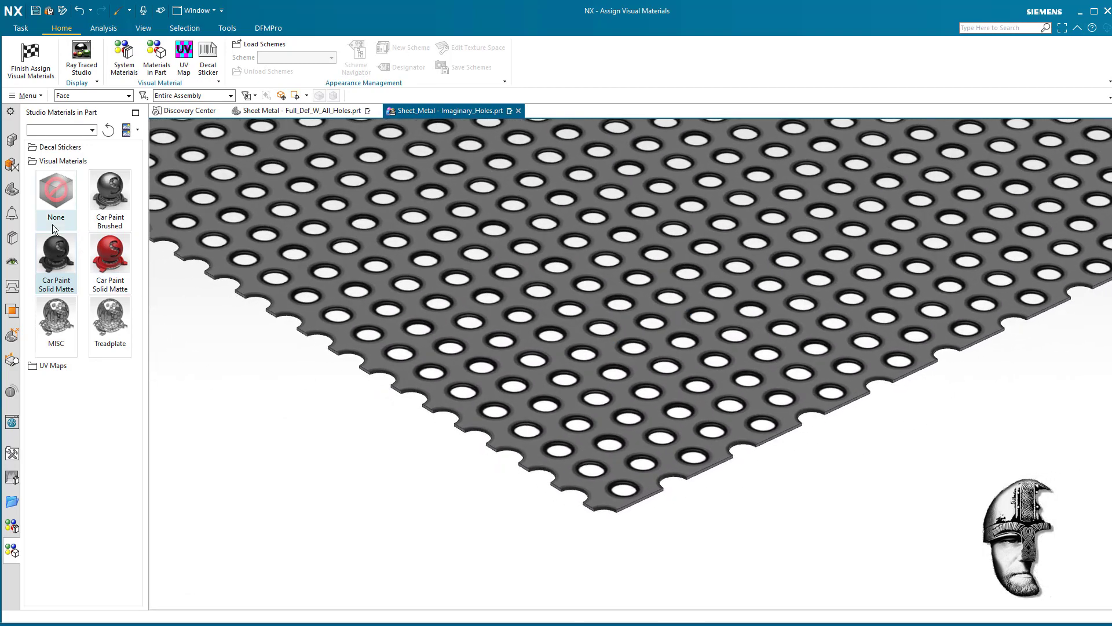
- Compare with the Full_Def_W_All_Holes part, show the hidden Ref body in the Imaginary_Holes part, and finish Assign Visual Materials
left_click(11, 189)
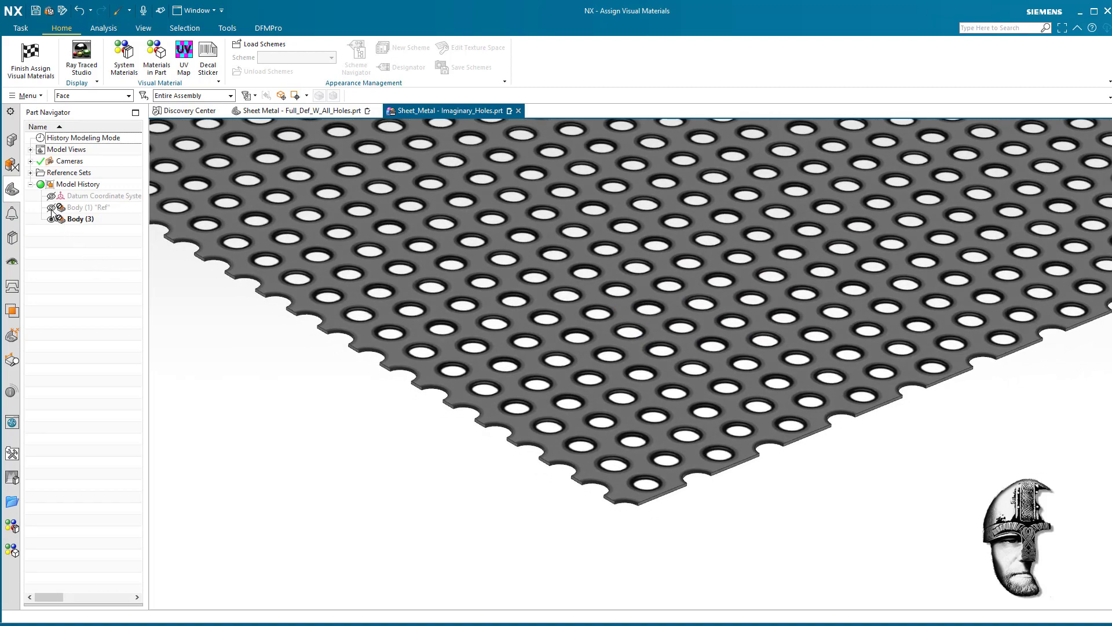
left_click(326, 113)
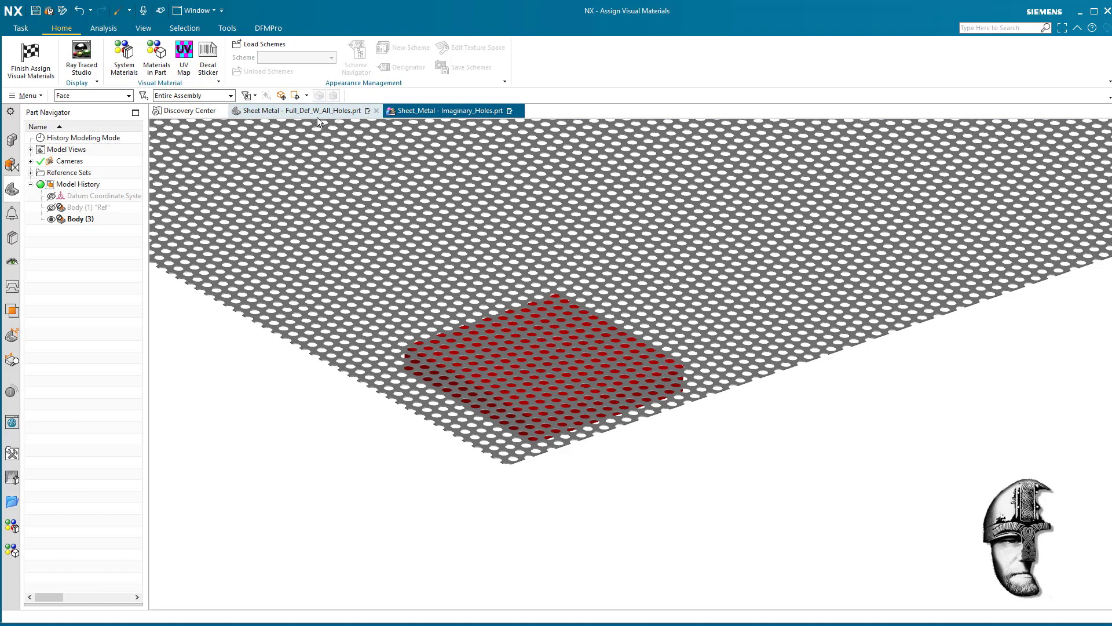
left_click(457, 109)
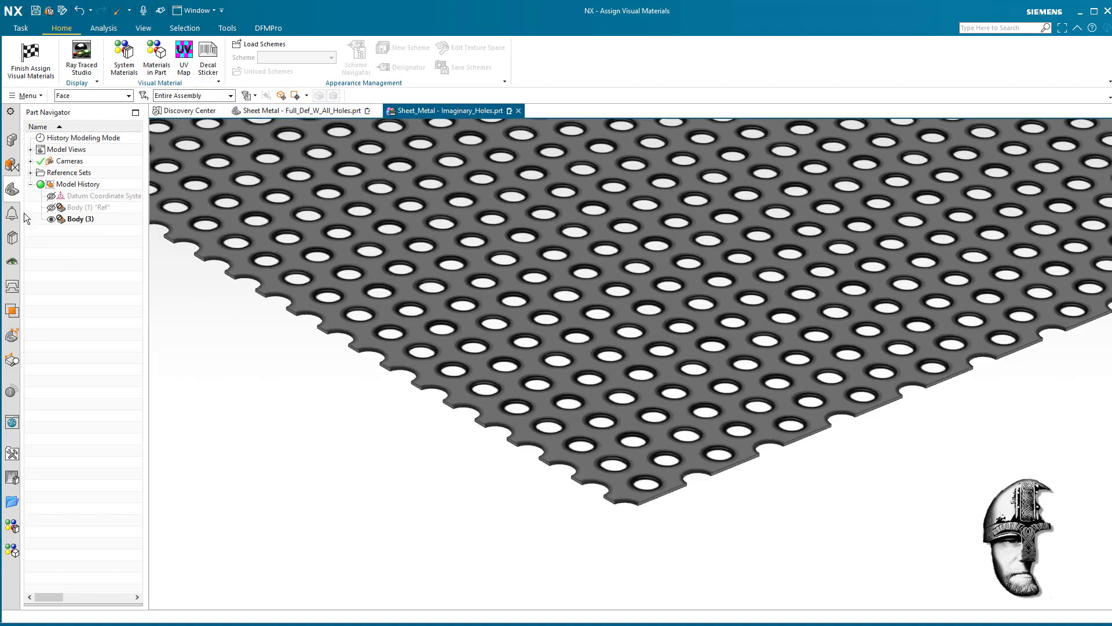
left_click(51, 207)
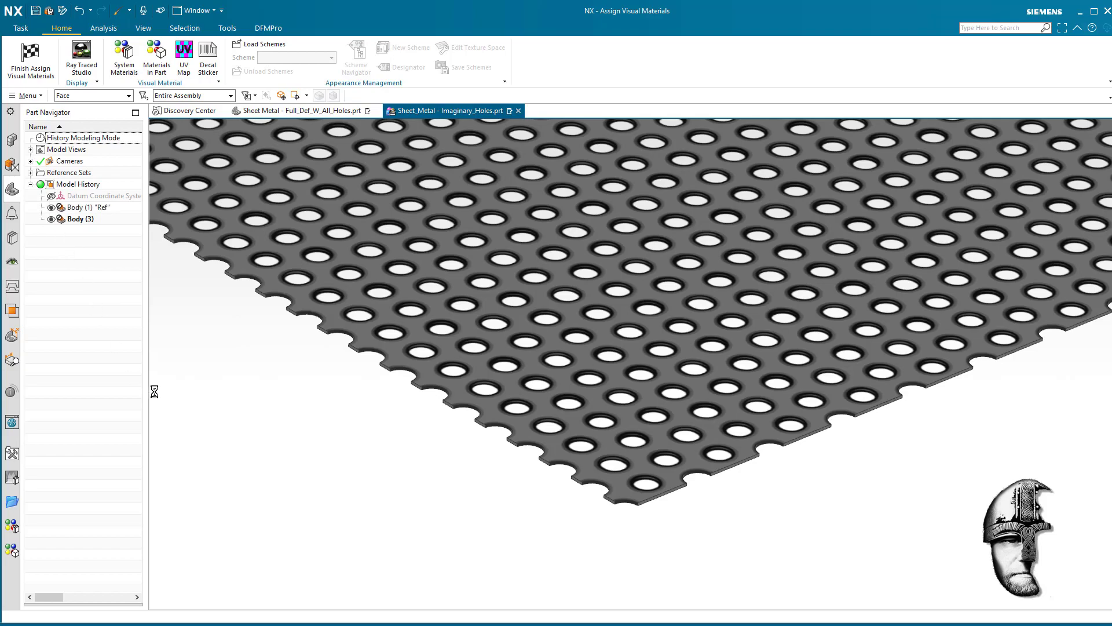
scroll(471, 454, "down", 3)
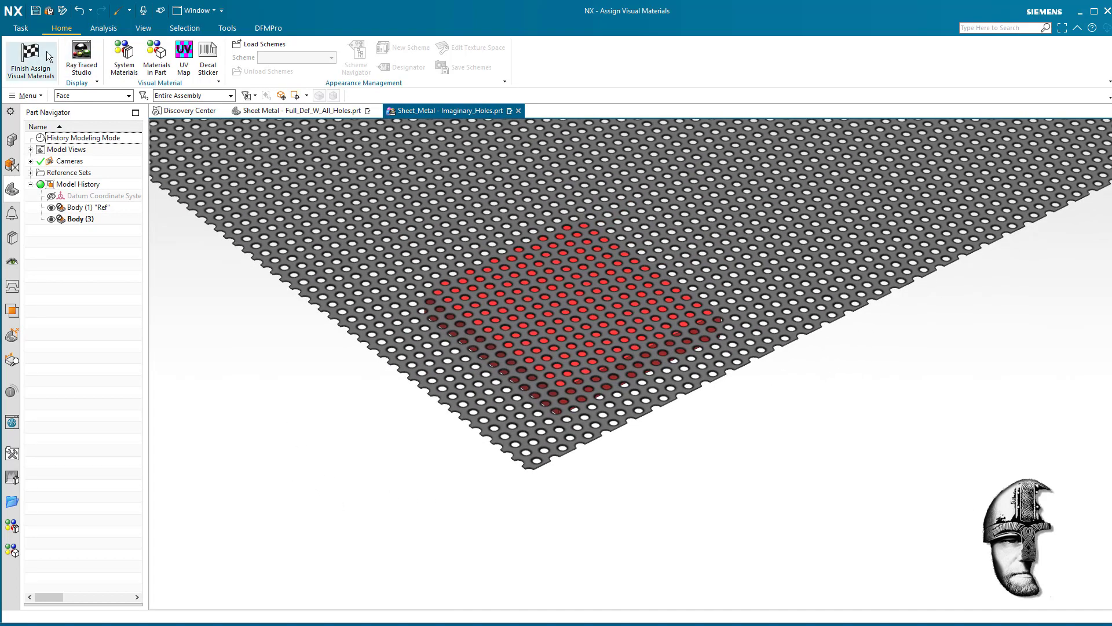
left_click(30, 58)
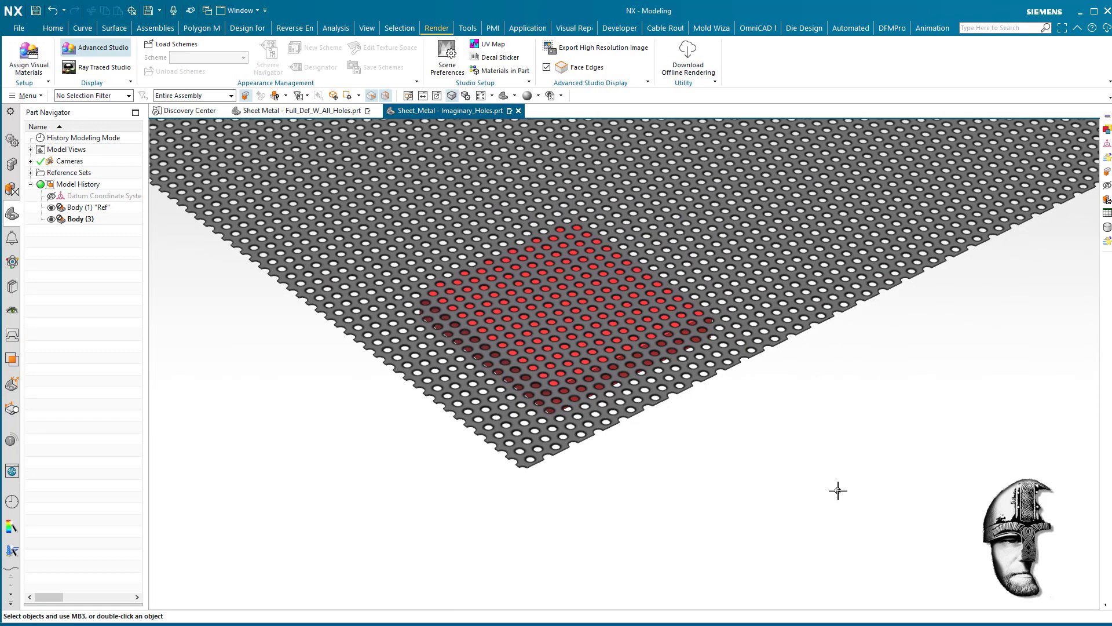
- Inspect the sheet in a shaded display with edges and return to the Advanced Studio display
right_click(833, 438)
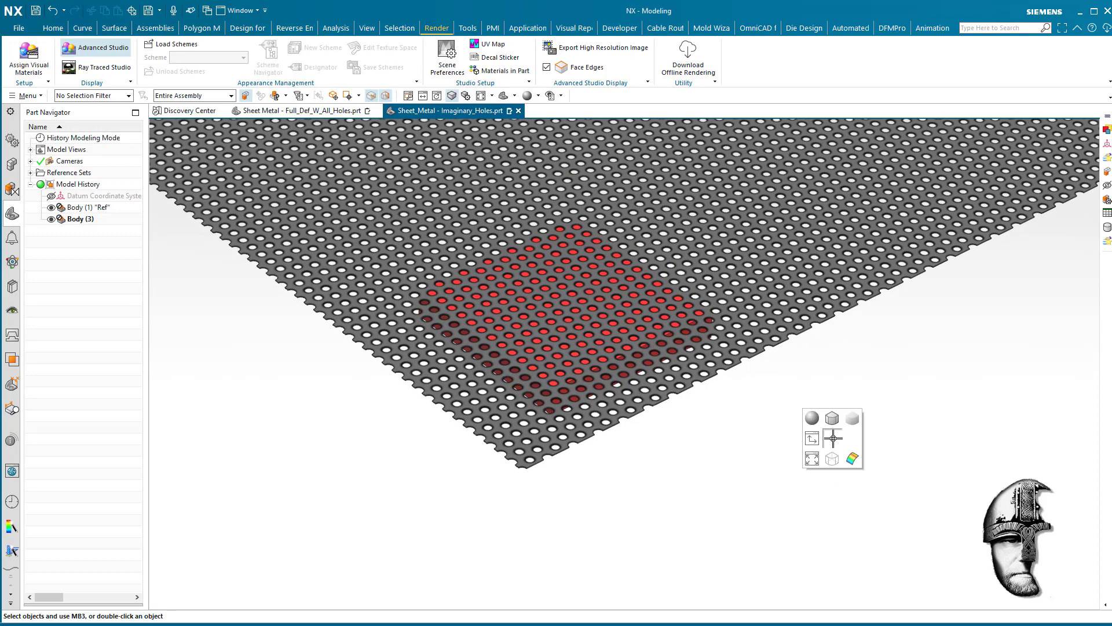
left_click(831, 418)
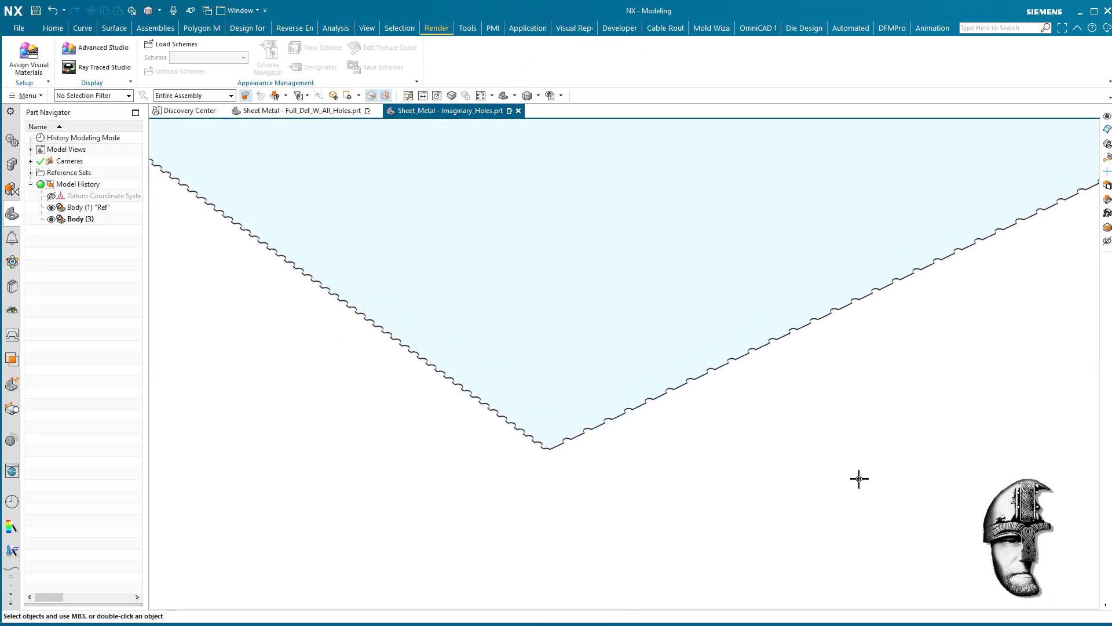
scroll(859, 478, "up", 2)
scroll(859, 479, "down", 5)
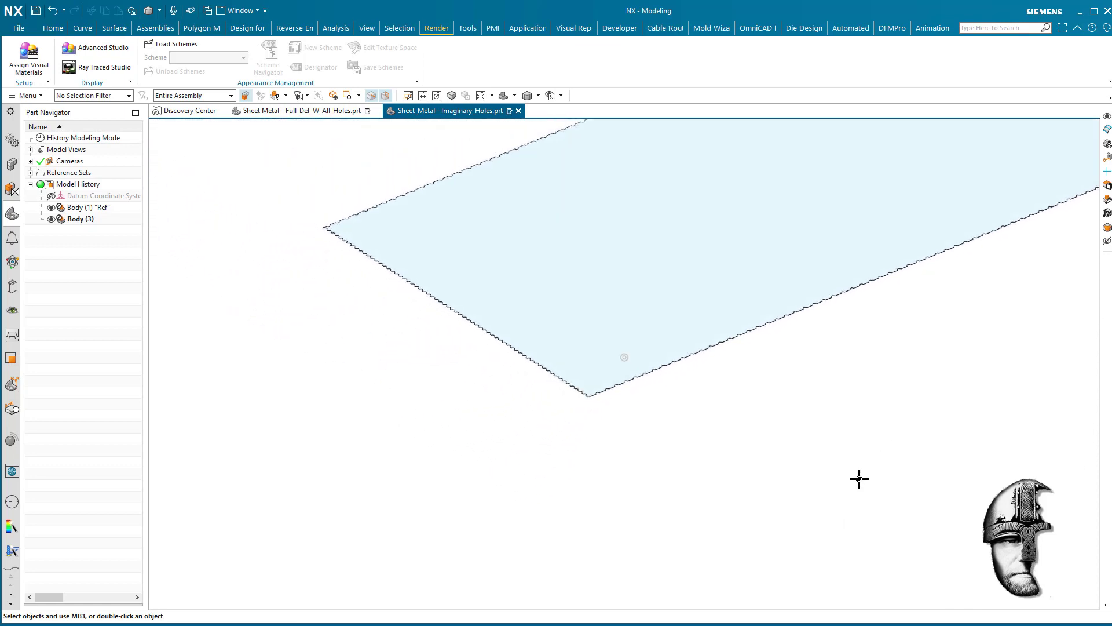
right_click(855, 471)
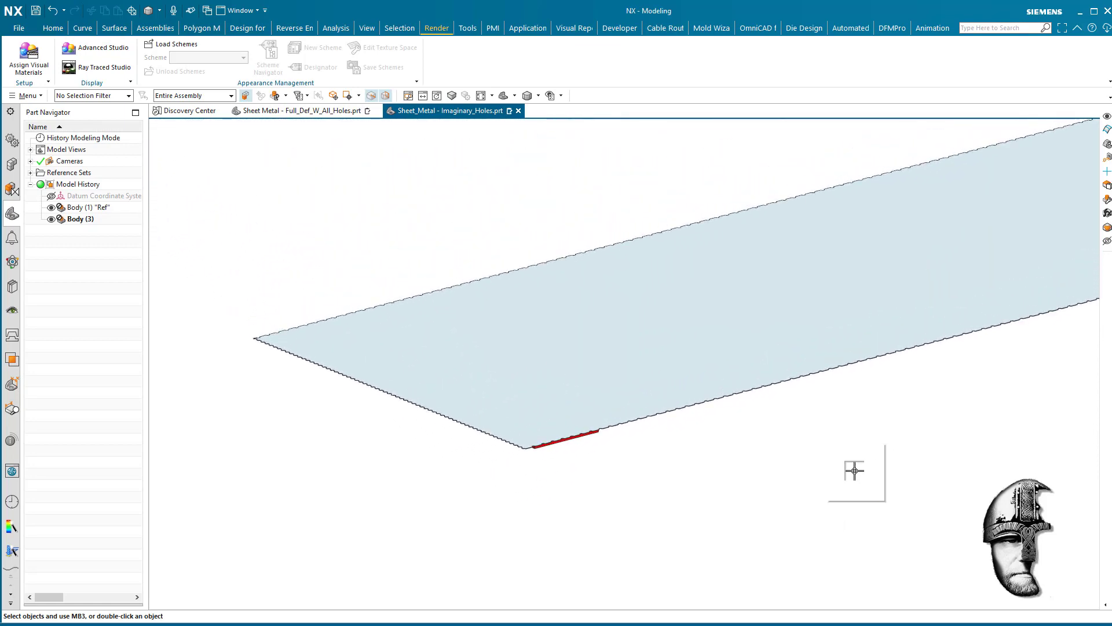
left_click(830, 451)
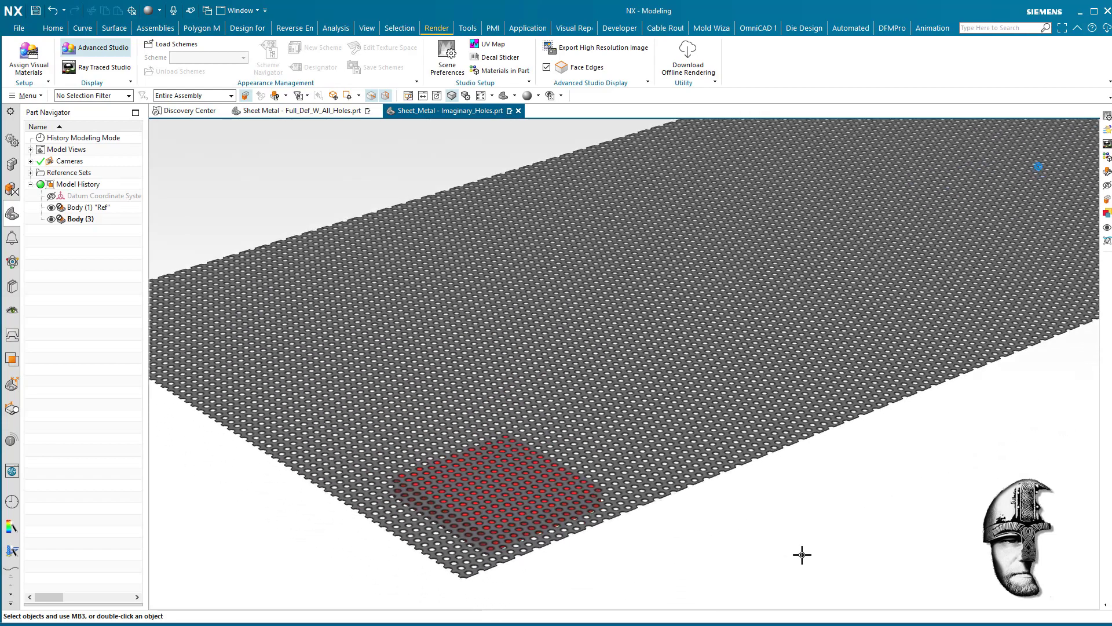
- Review the whole perforated sheet with the red Ref body and save the Imaginary_Holes part
scroll(830, 557, "down", 5)
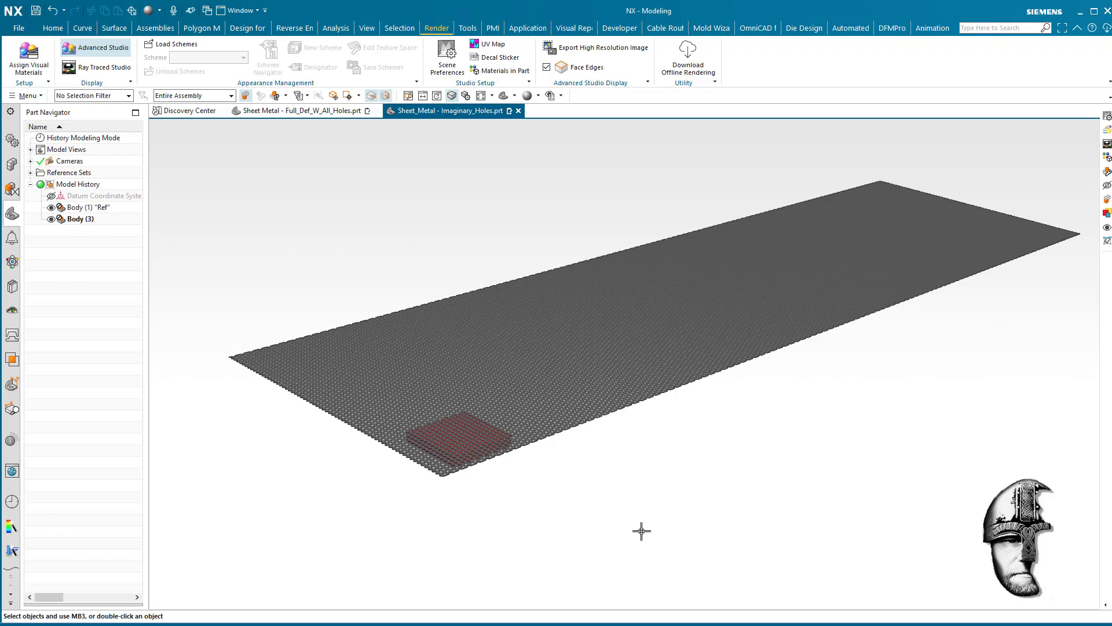
scroll(641, 531, "up", 5)
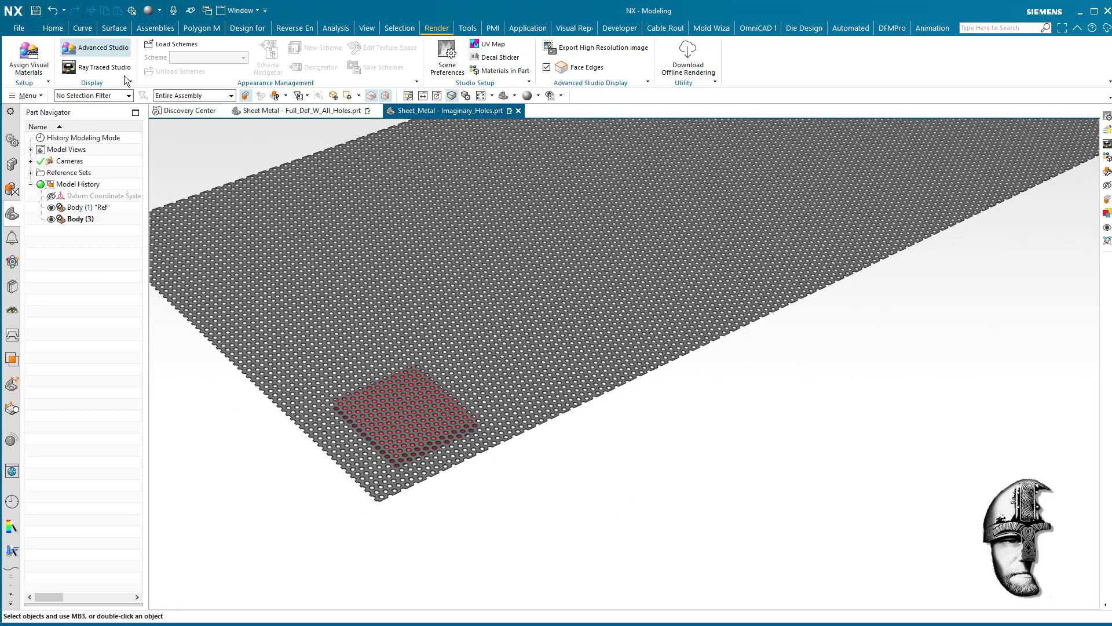
left_click(36, 10)
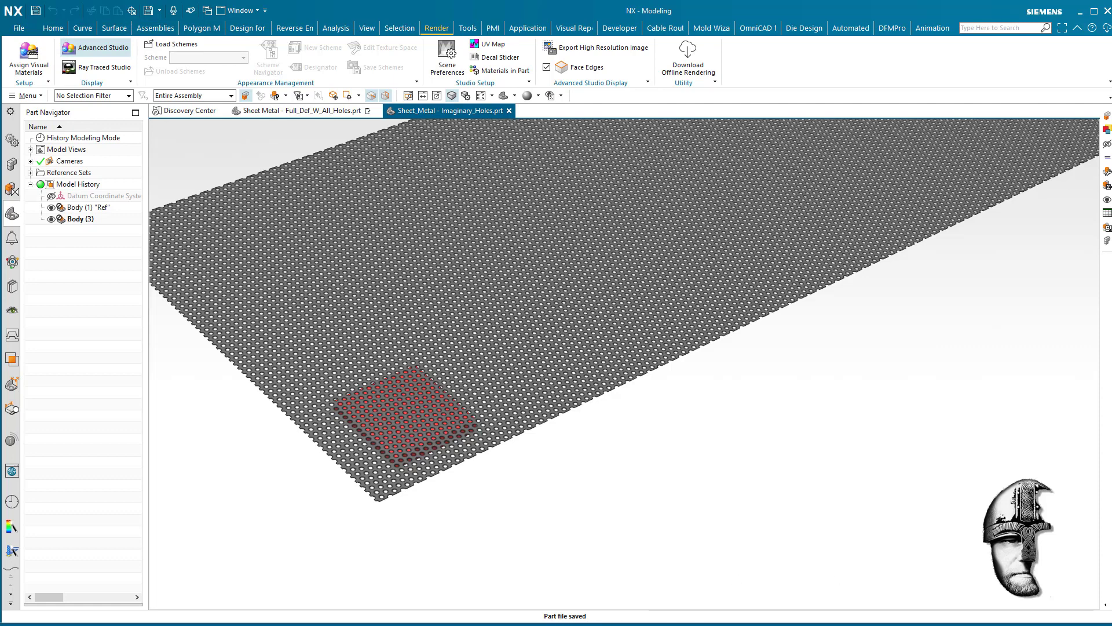
- Switch to File Explorer to compare the two sheet metal part files' sizes in Imaginary_Holes, and return to NX to view the sheet
key("alt+Tab")
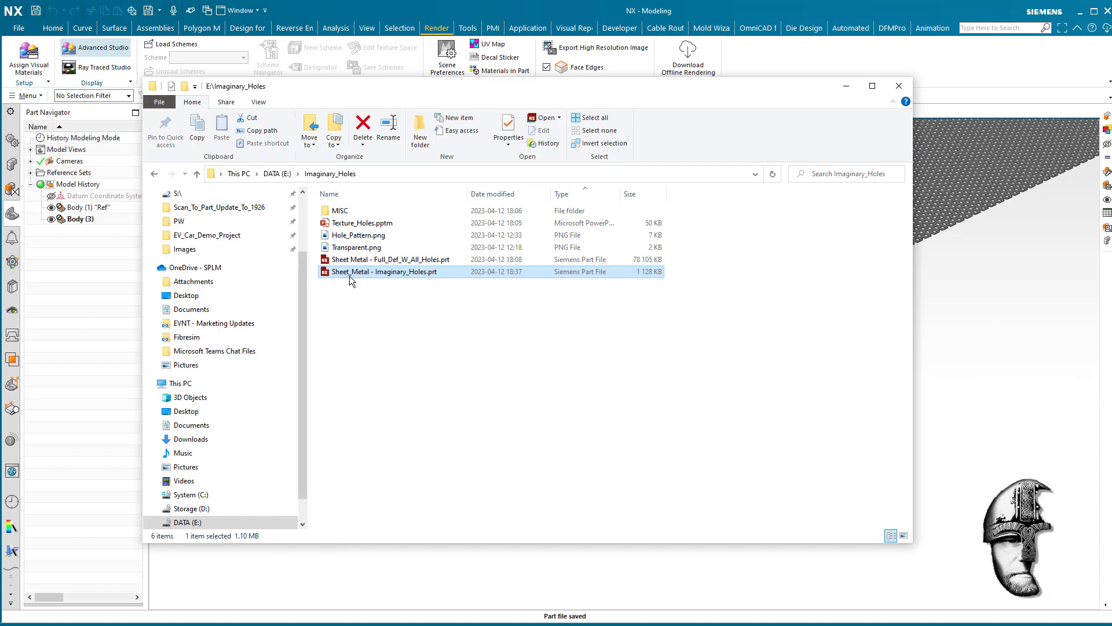
left_click(437, 316)
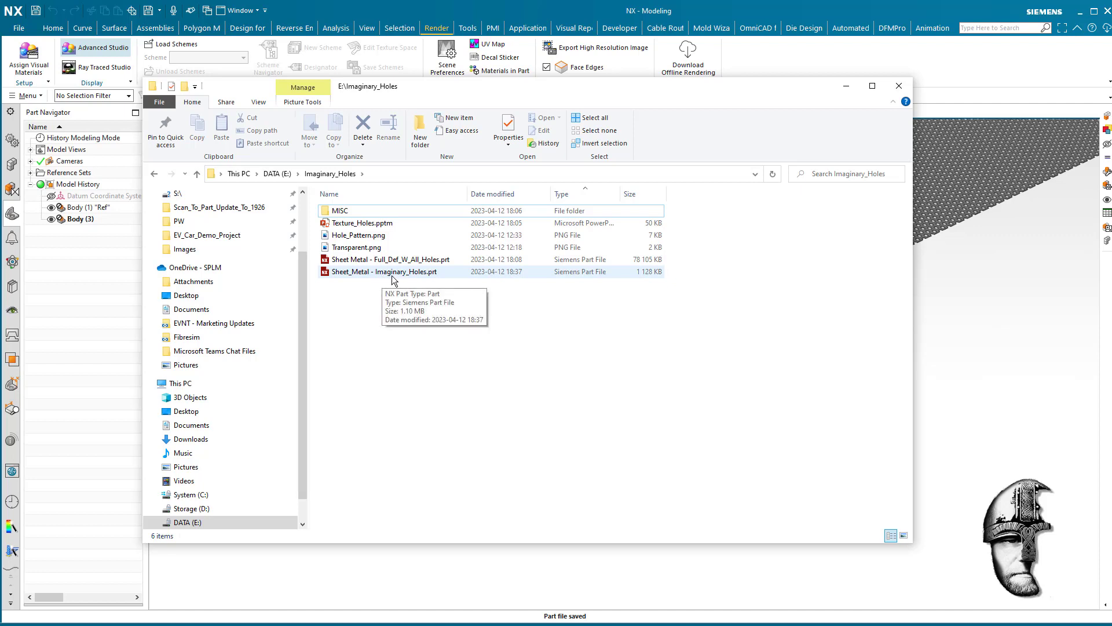
left_click_drag(567, 84, 559, 127)
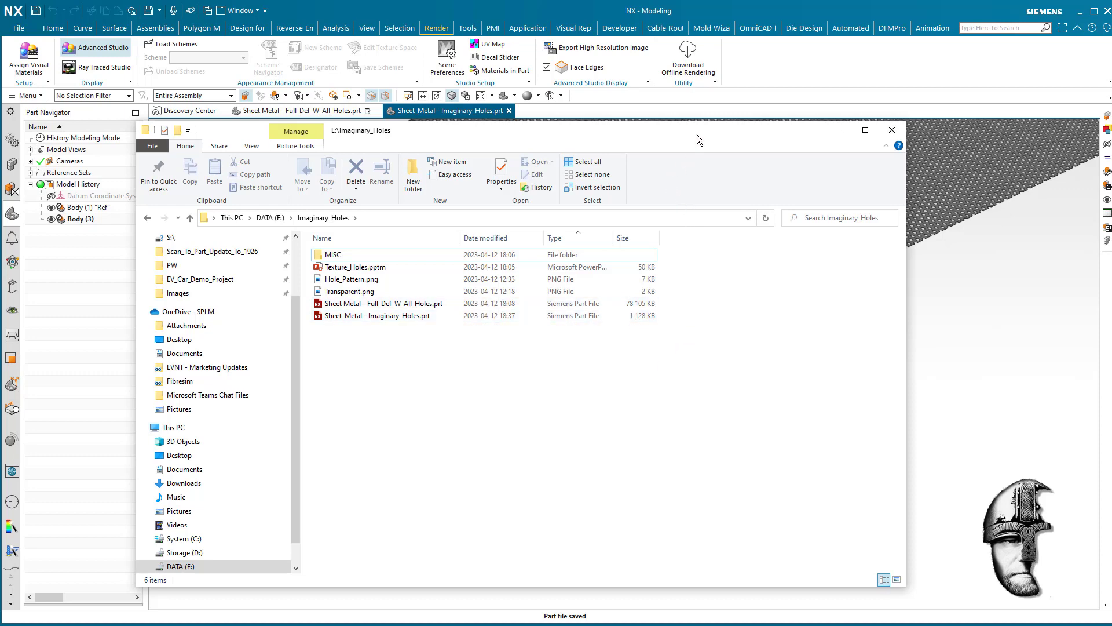
left_click_drag(697, 135, 1111, 179)
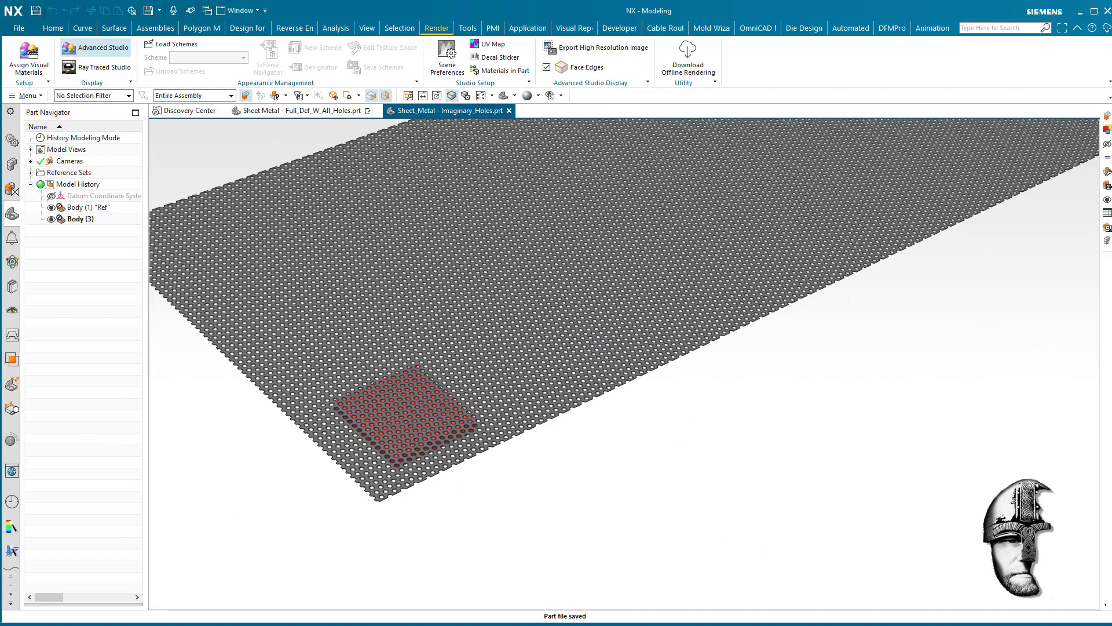
left_click(999, 392)
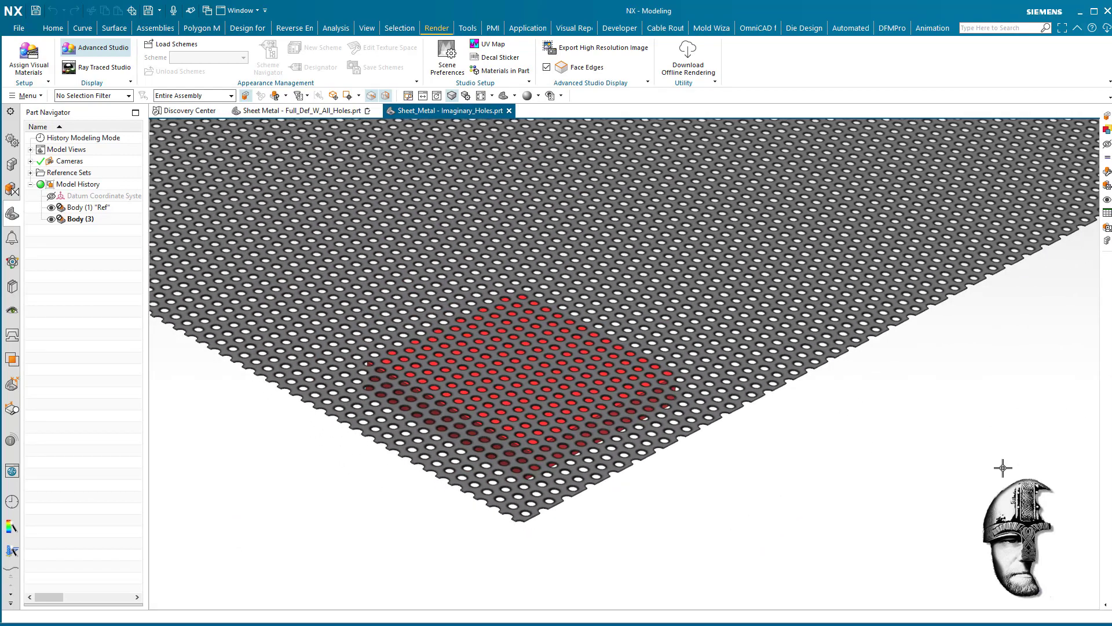
middle_click_drag(1003, 467, 994, 471)
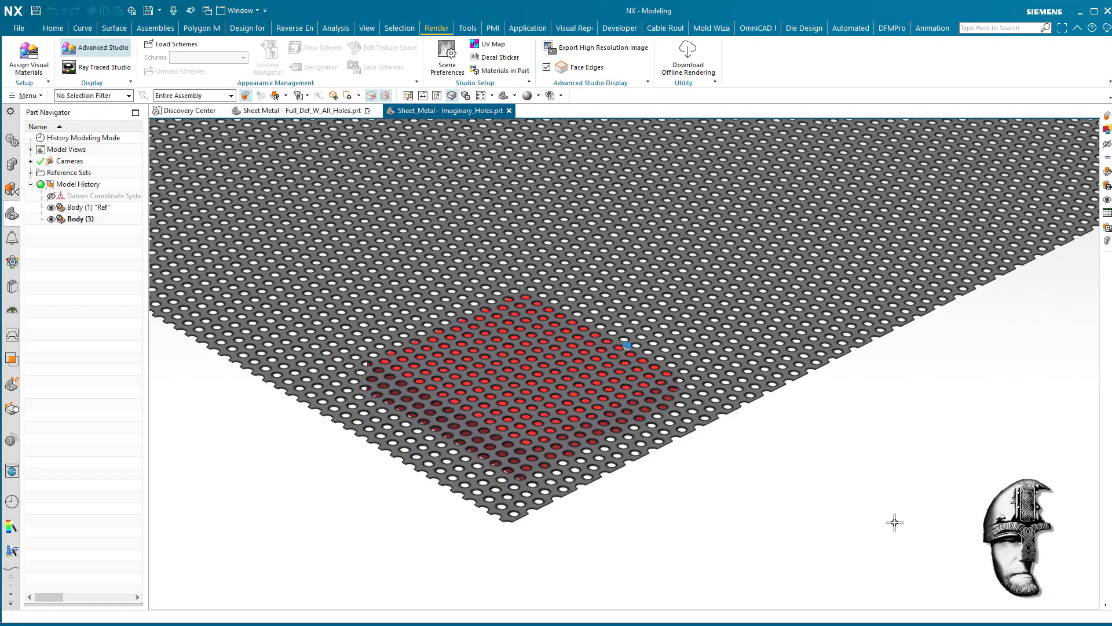